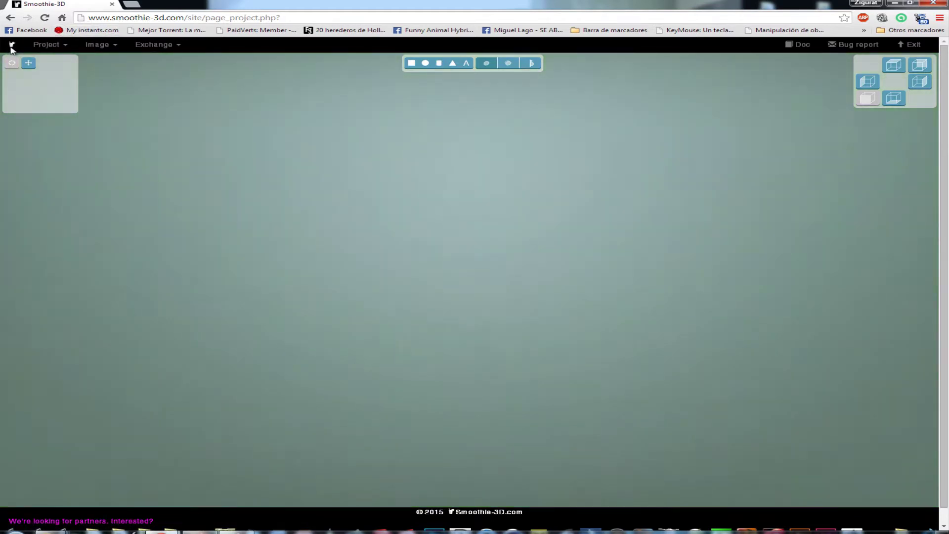
Go to the smoothie-3d.com home page and log out of the account
drag(288, 14, 186, 22)
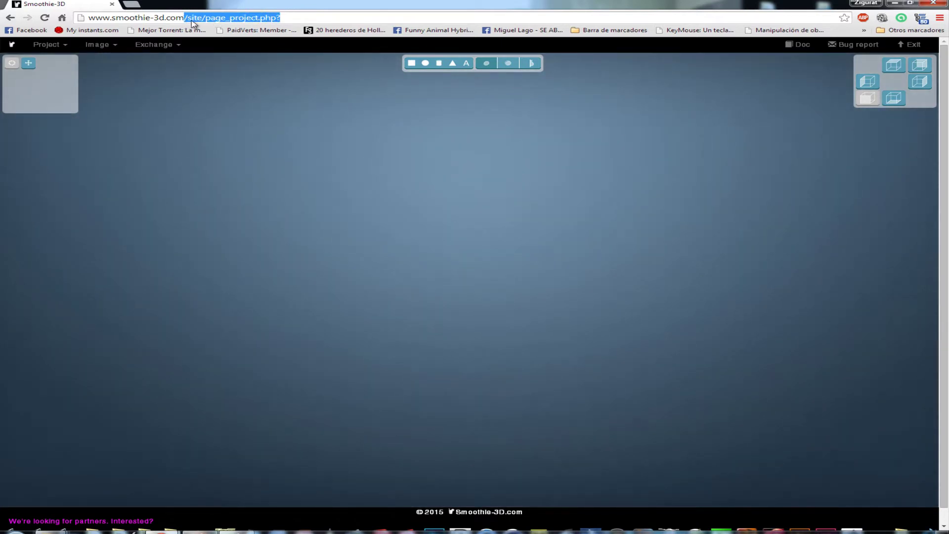
key(BackSpace)
key(Return)
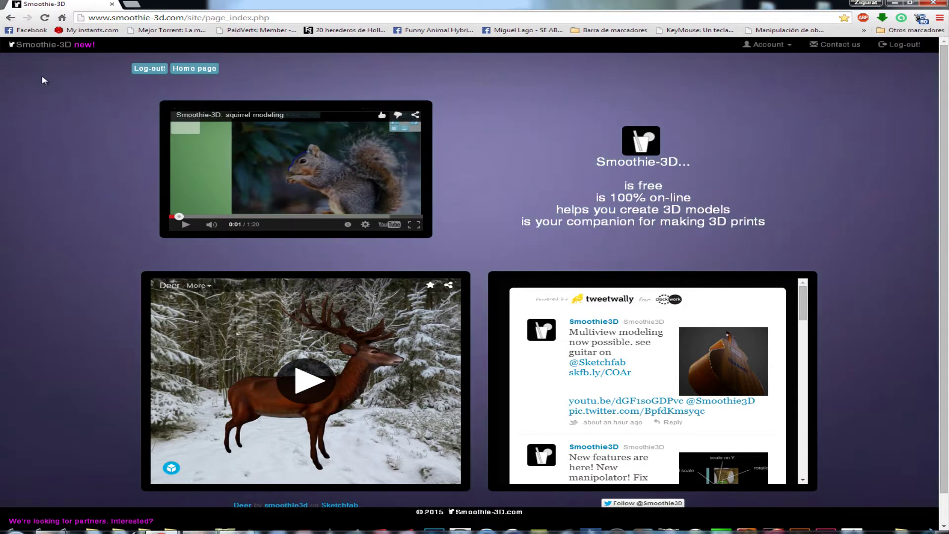
click(151, 68)
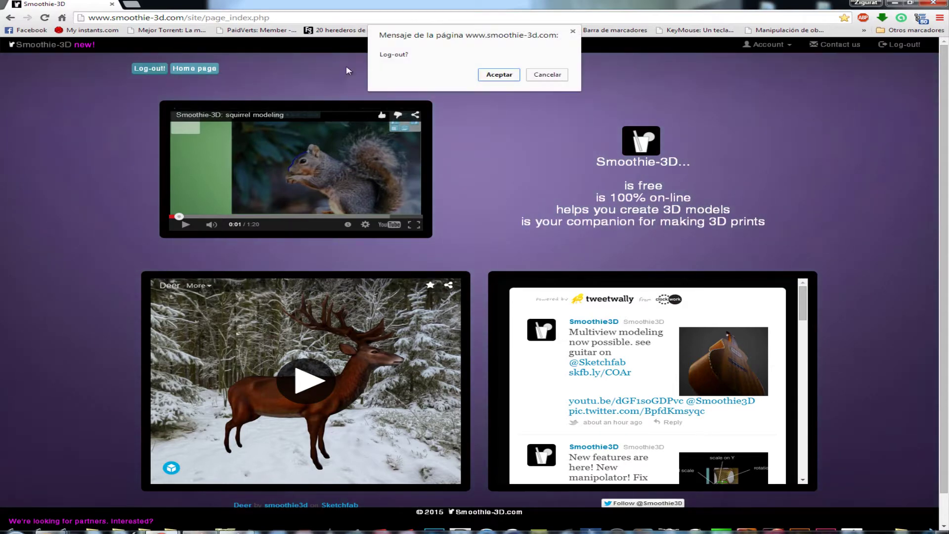
click(493, 73)
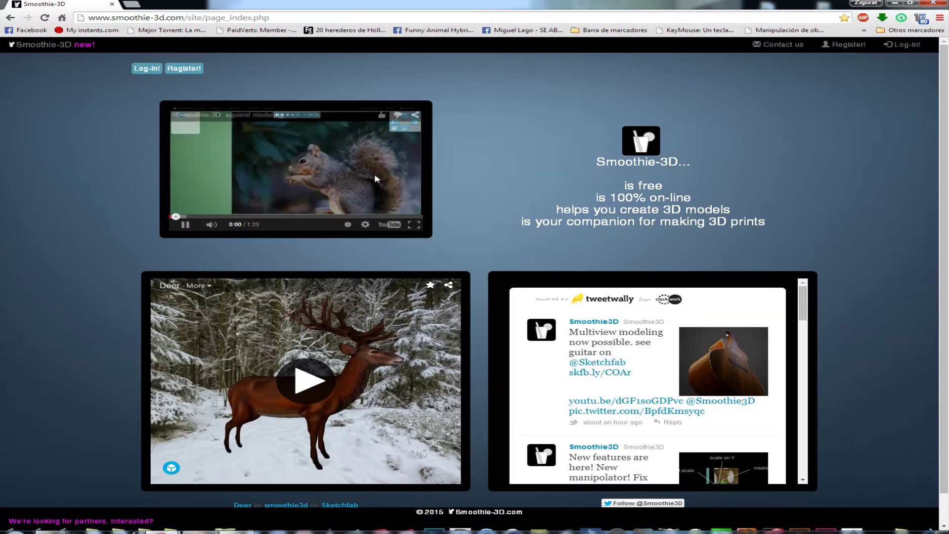
Pause the squirrel modeling video, look over the registration form's fields, and close the form
click(265, 174)
click(183, 69)
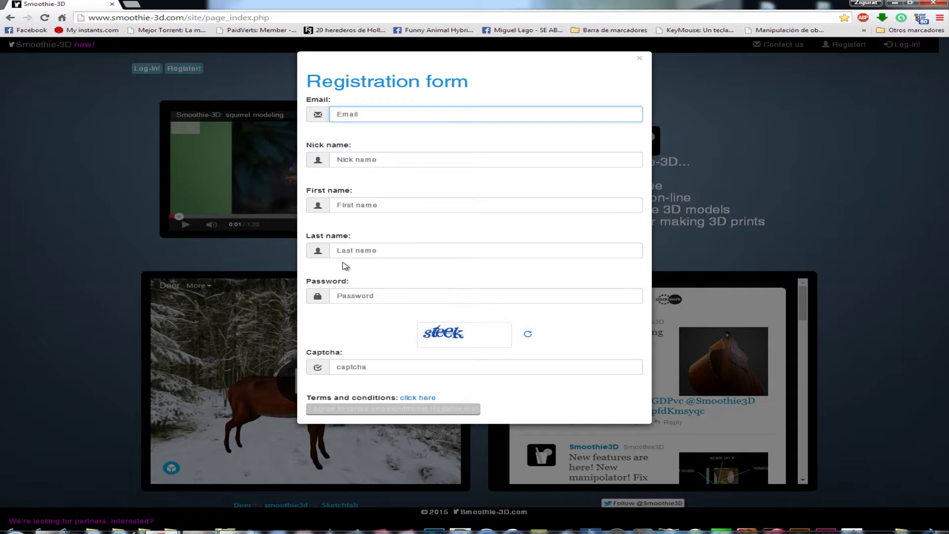
click(641, 58)
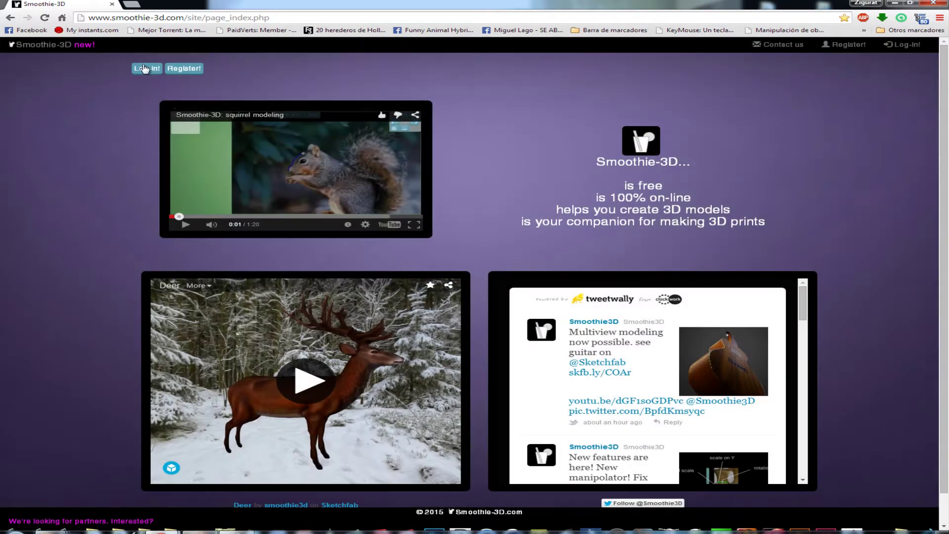
Log in with the account password and create a new project
click(179, 71)
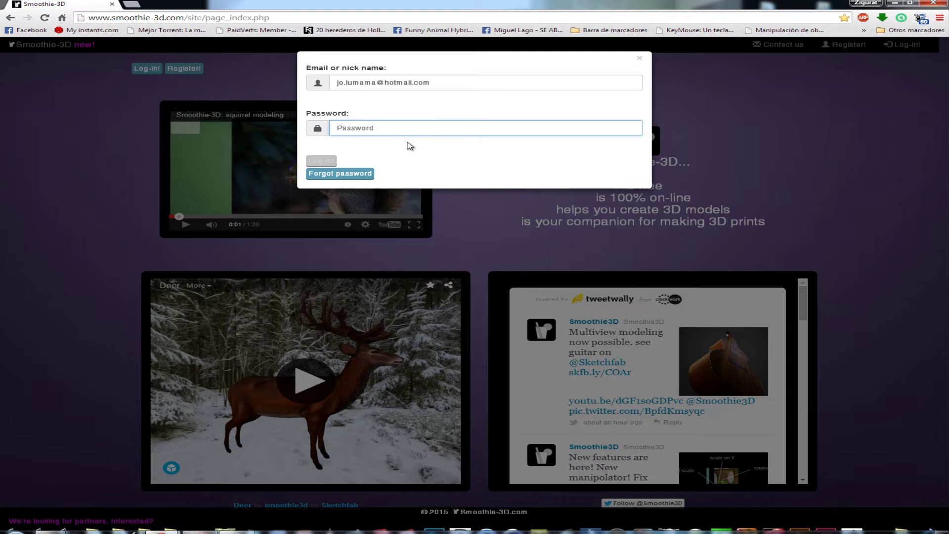
text(a)
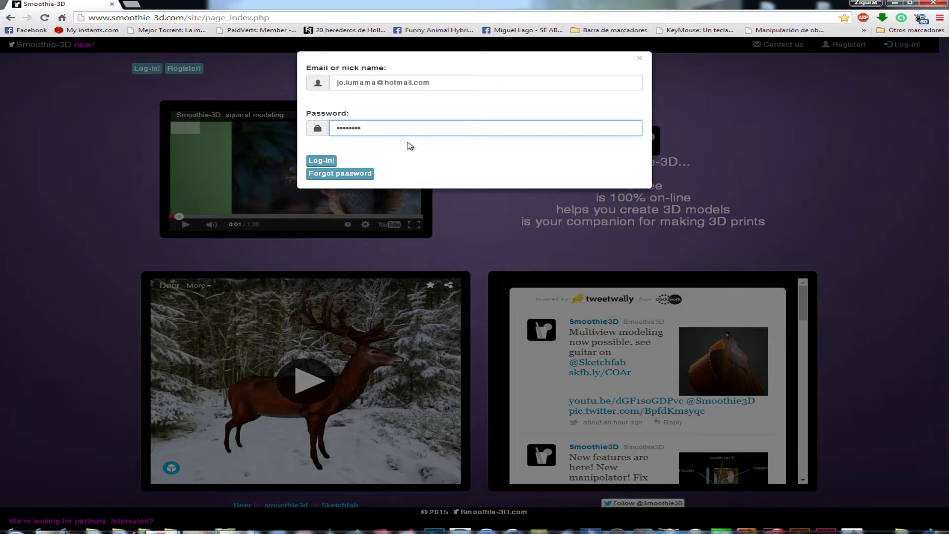
click(321, 161)
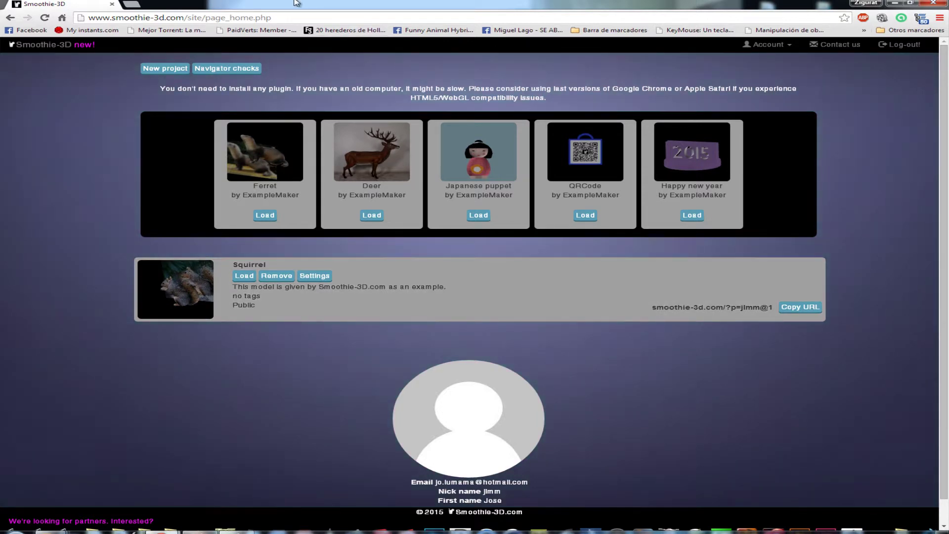
click(158, 70)
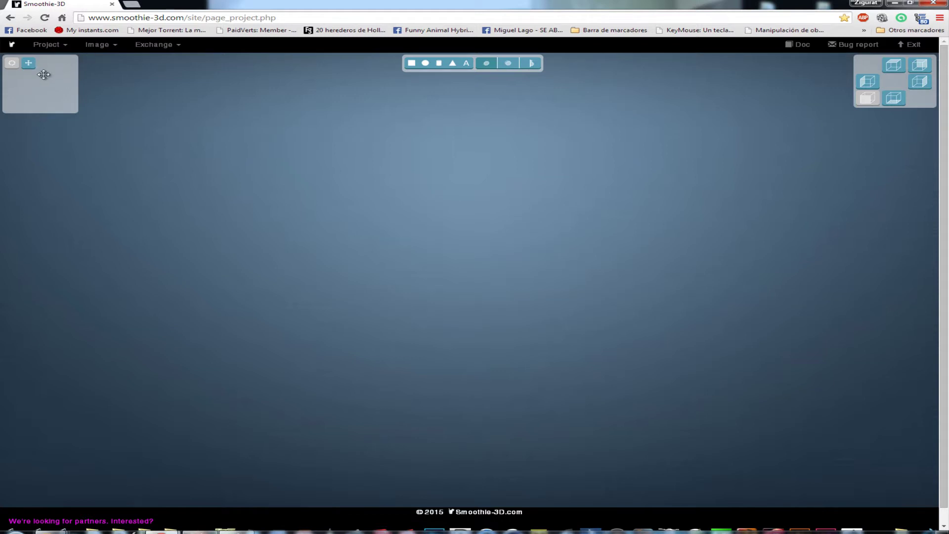
Load the Copa trophy picture from the desktop folder as the project's reference image
click(98, 45)
click(98, 58)
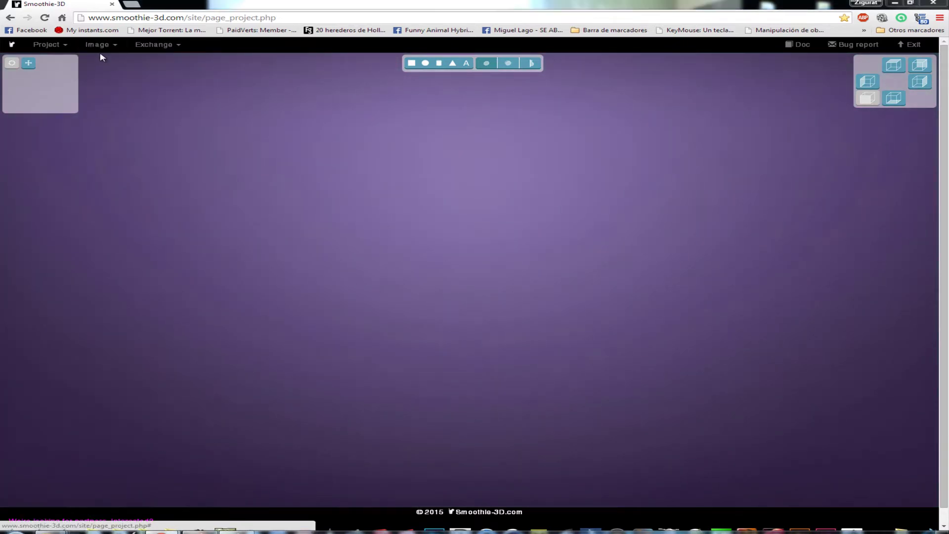
scroll(461, 225, down, 8)
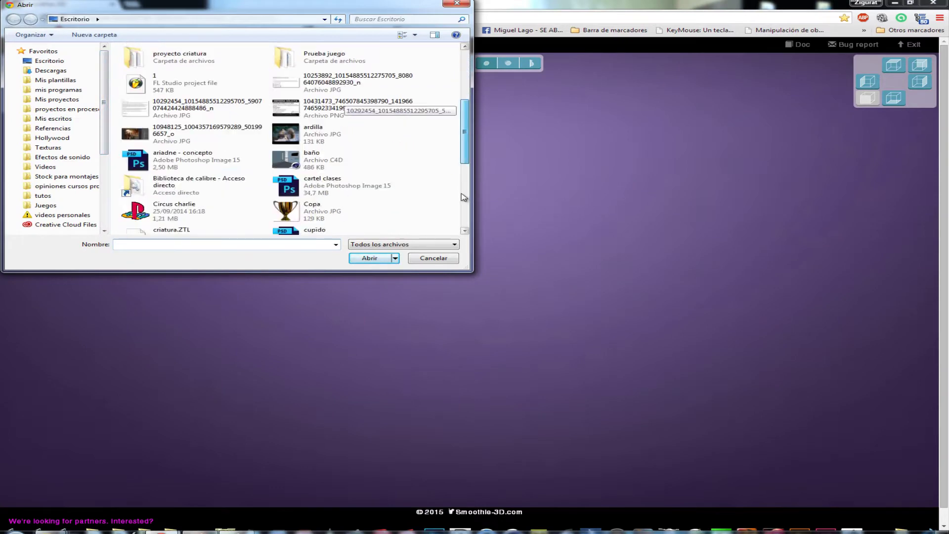
drag(460, 225, 466, 160)
click(348, 191)
click(370, 258)
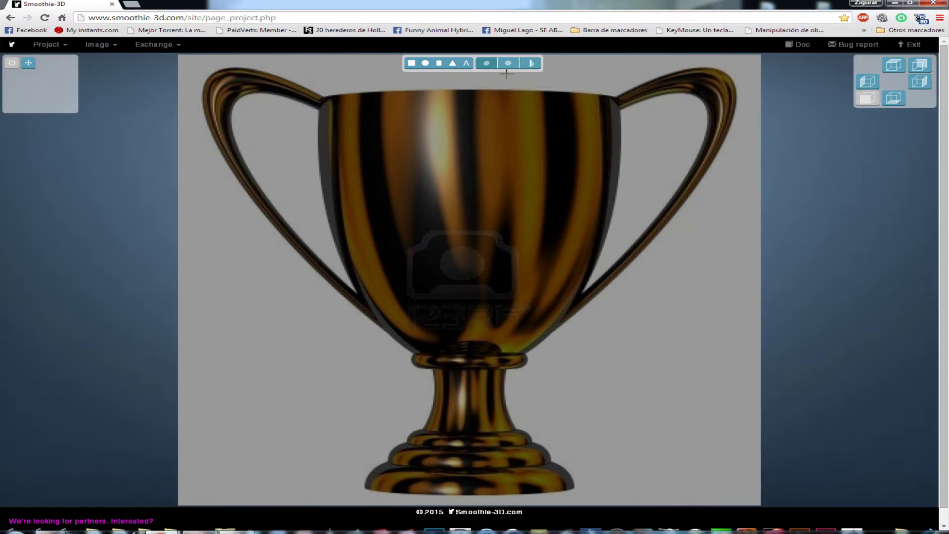
Switch to the revolved-shape mode and trace the right half of the trophy's bowl from rim to bowl bottom, ending at the axis
click(529, 65)
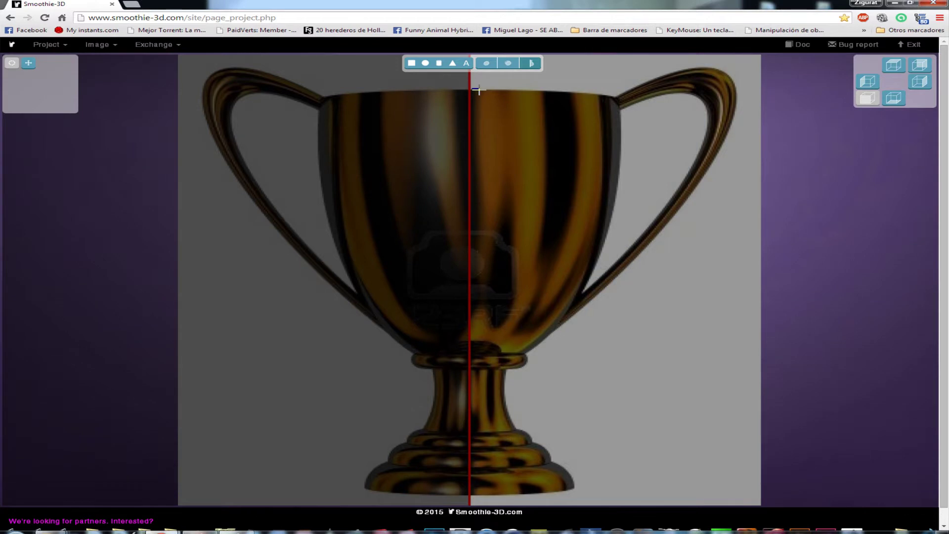
drag(528, 90, 619, 97)
drag(618, 102, 618, 108)
mouse_move(620, 147)
mouse_down()
mouse_move(610, 222)
mouse_move(576, 304)
mouse_move(526, 352)
mouse_move(471, 355)
mouse_up()
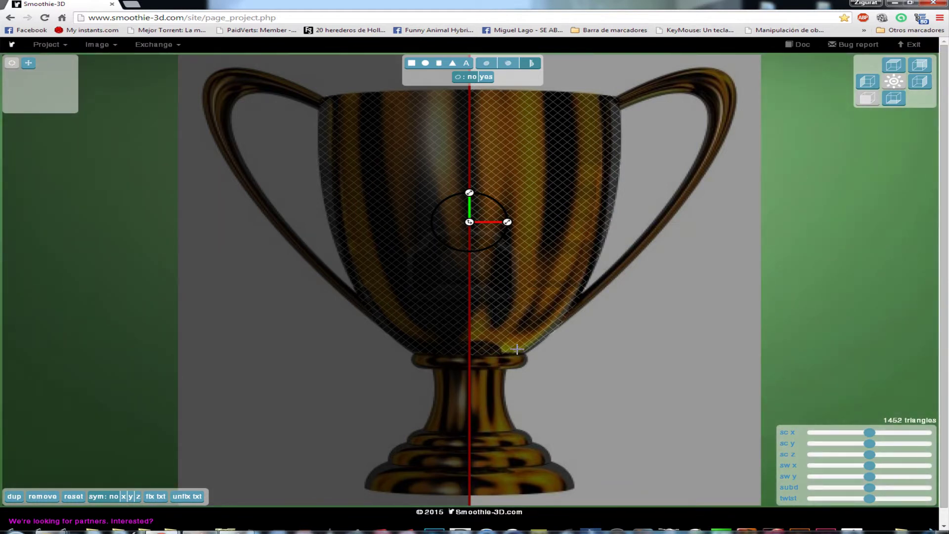
Trace the right half of the trophy's collar, stem and stepped base as a second revolved shape ending at the axis
click(473, 355)
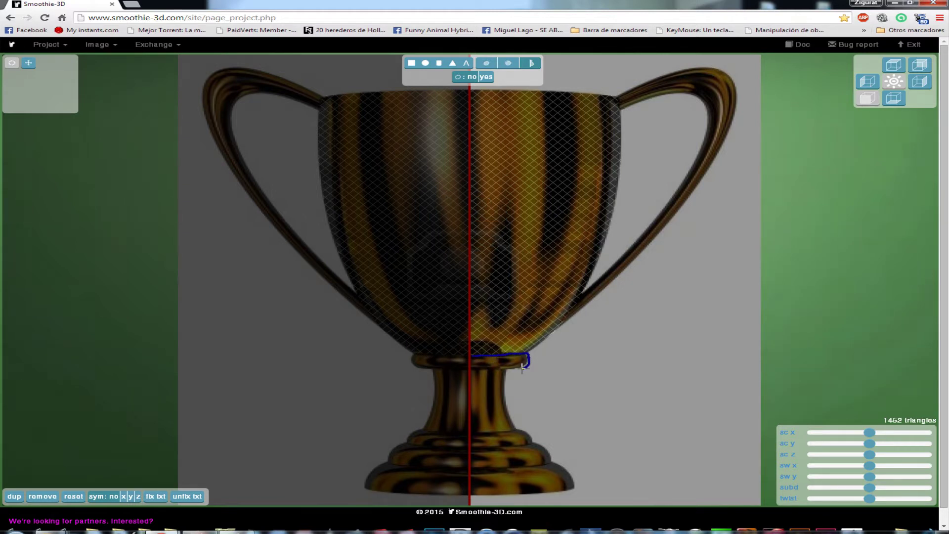
mouse_move(500, 369)
mouse_down()
mouse_move(512, 430)
mouse_move(550, 457)
mouse_up()
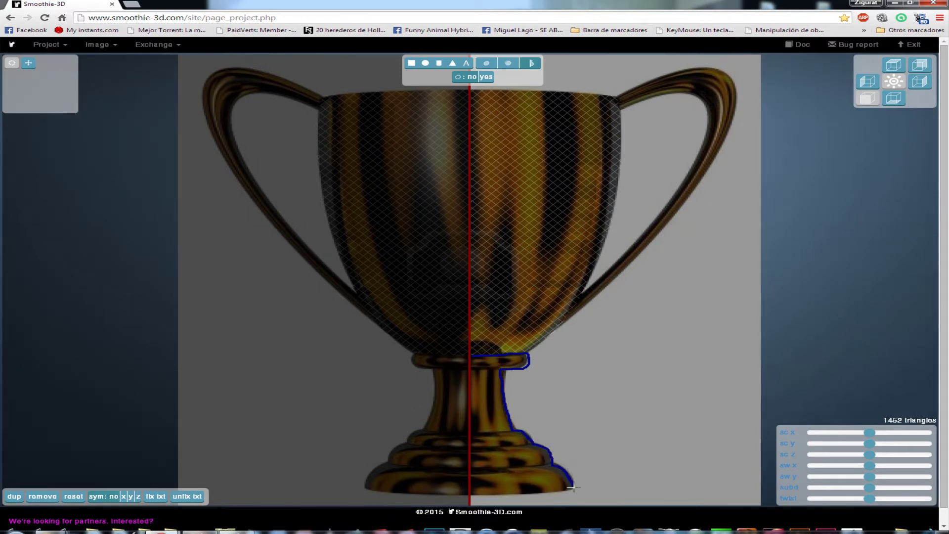
drag(571, 491, 464, 491)
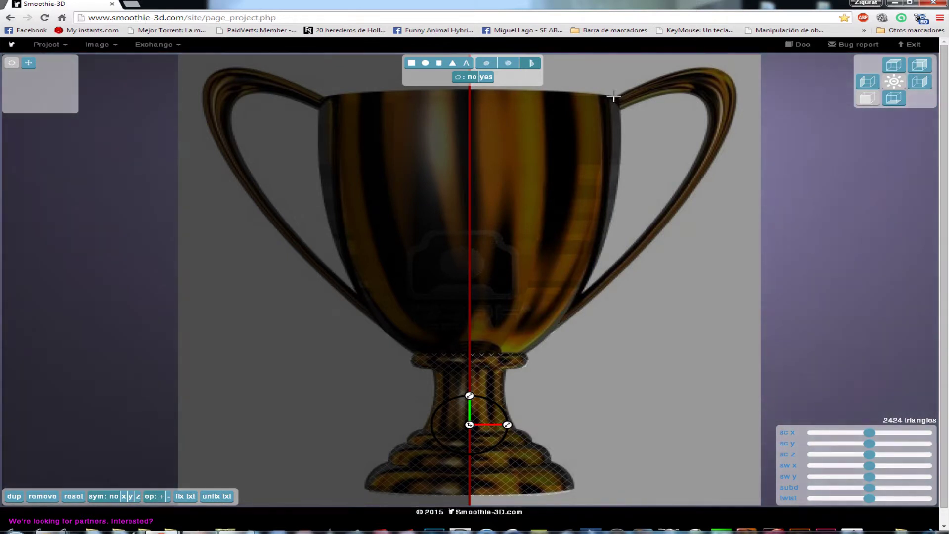
Try to trace the right handle's outer edge in the revolved-shape mode, and remove the resulting shape
click(614, 95)
drag(631, 91, 678, 74)
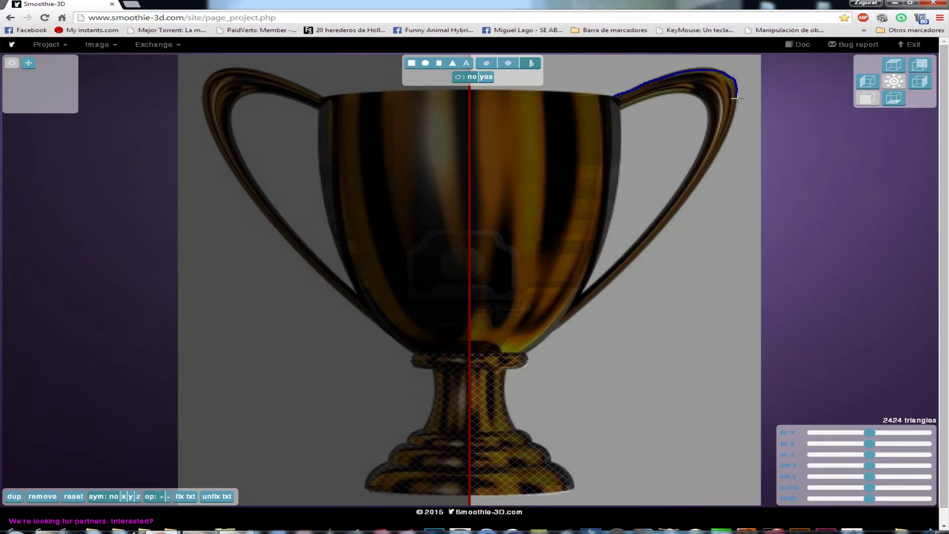
mouse_move(731, 122)
mouse_down()
mouse_move(693, 193)
mouse_move(628, 265)
mouse_up()
right_click(628, 266)
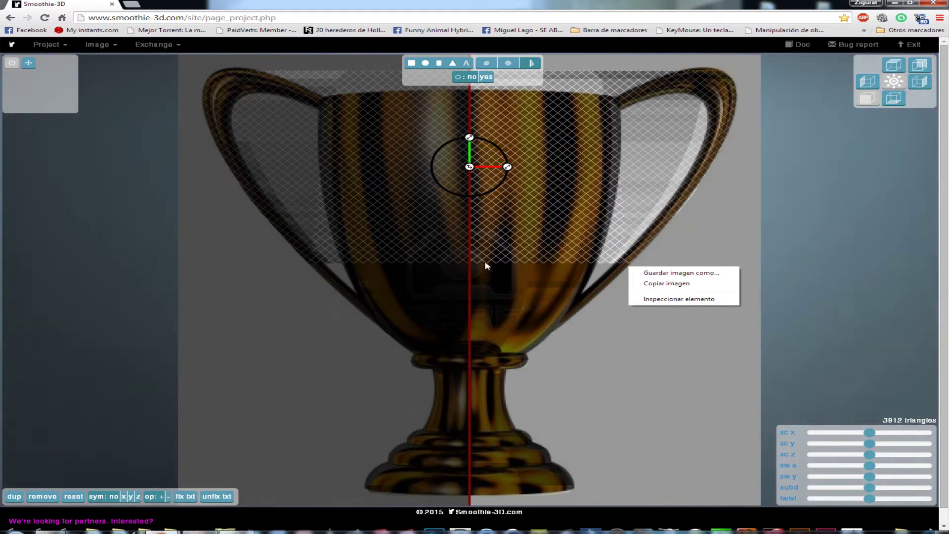
right_click(504, 205)
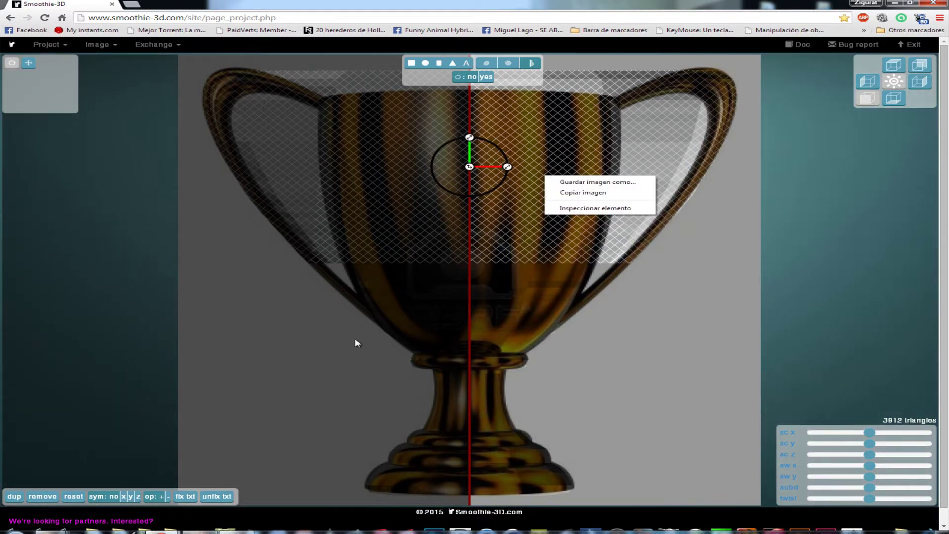
click(55, 501)
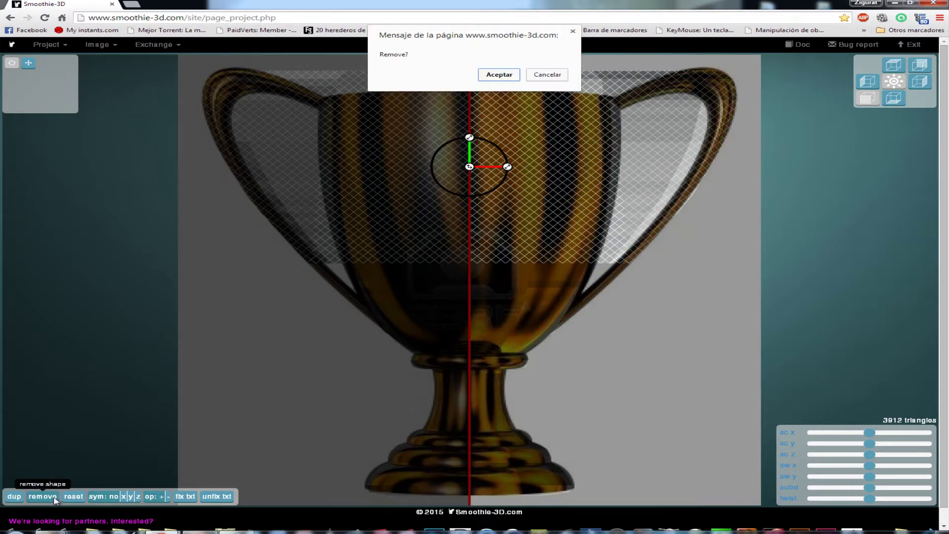
click(502, 75)
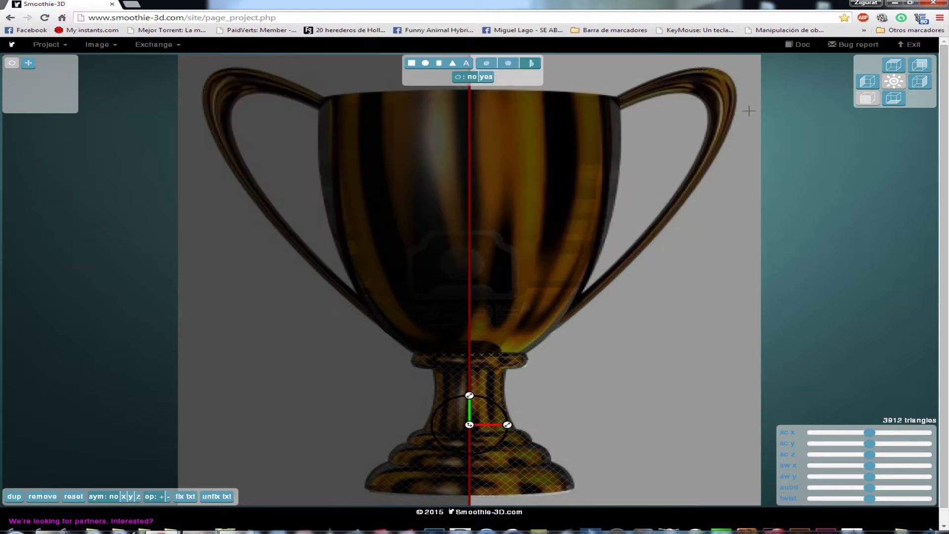
Try tracing the right handle once more as a revolved shape, down to its lower joint with the bowl, and remove it
click(524, 212)
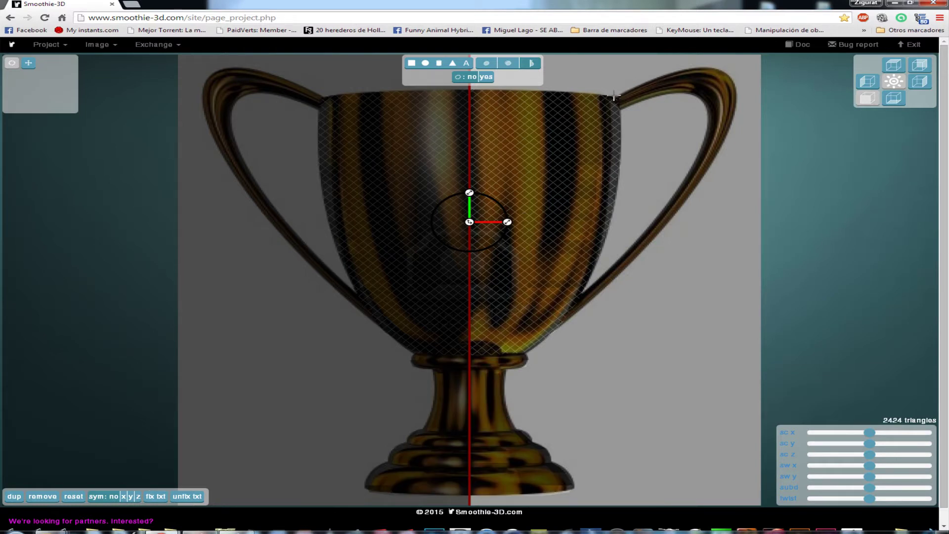
mouse_move(615, 97)
mouse_down()
mouse_move(719, 68)
mouse_move(735, 82)
mouse_move(734, 117)
mouse_move(698, 192)
mouse_move(566, 326)
mouse_up()
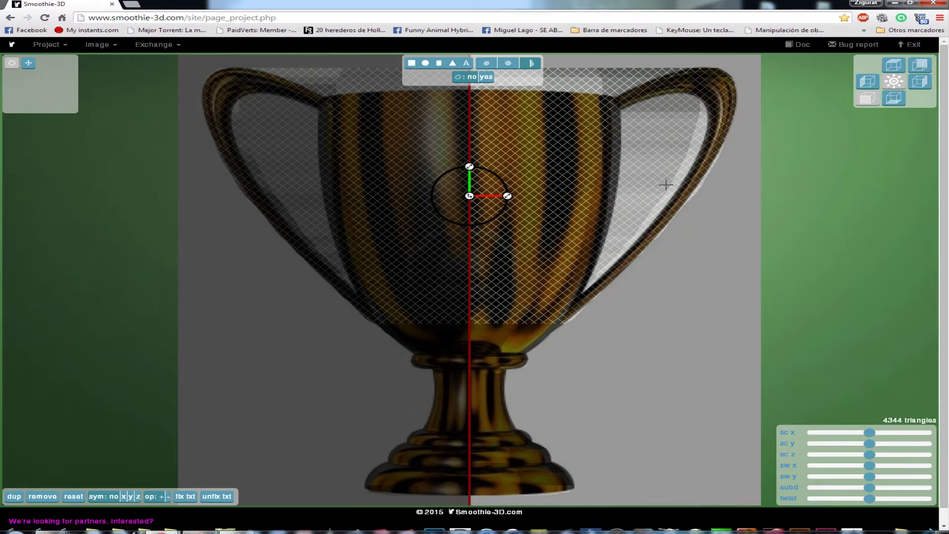
right_click(664, 199)
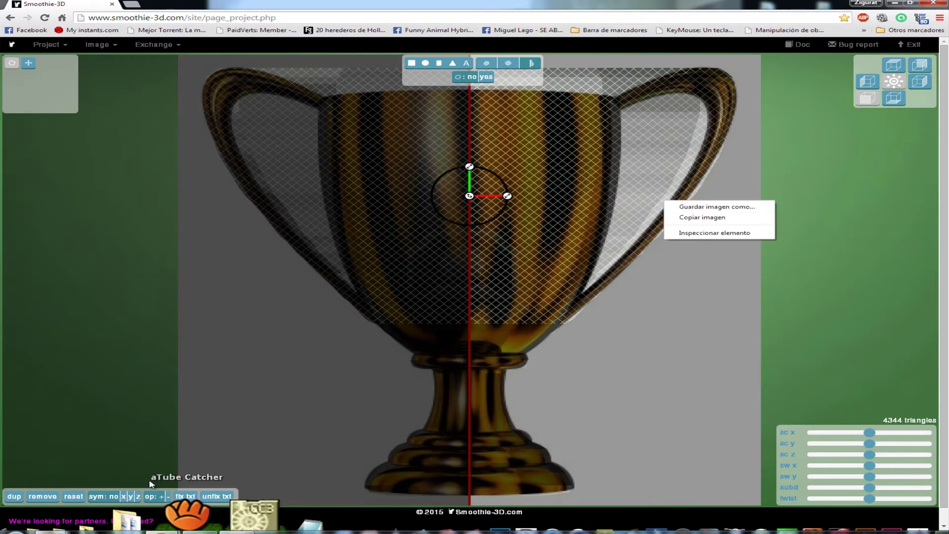
click(43, 496)
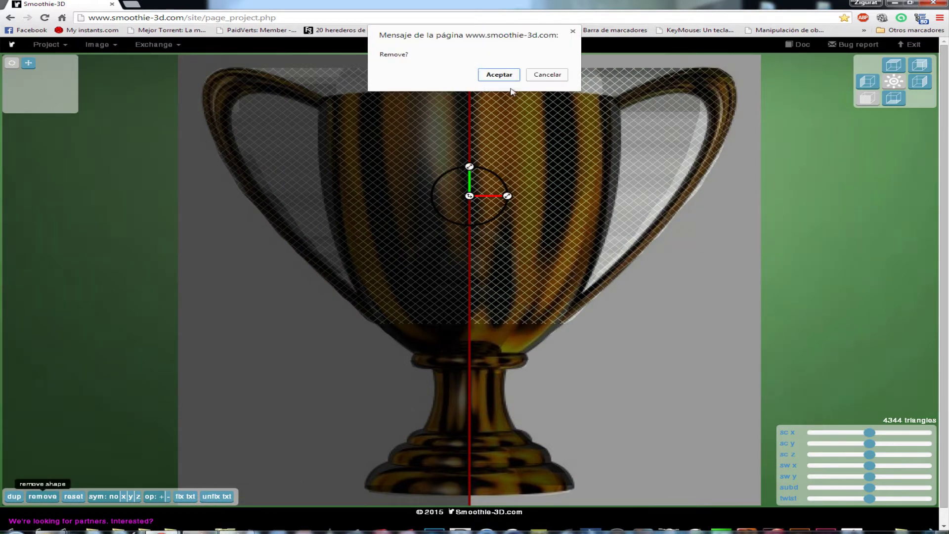
click(499, 75)
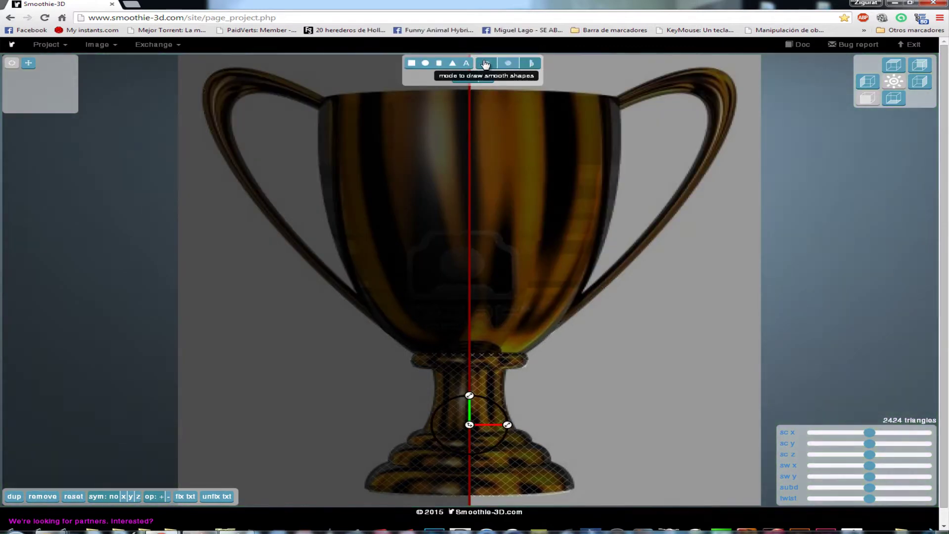
Switch to the smooth-shape mode and trace the closed outline of the trophy's right handle
click(485, 62)
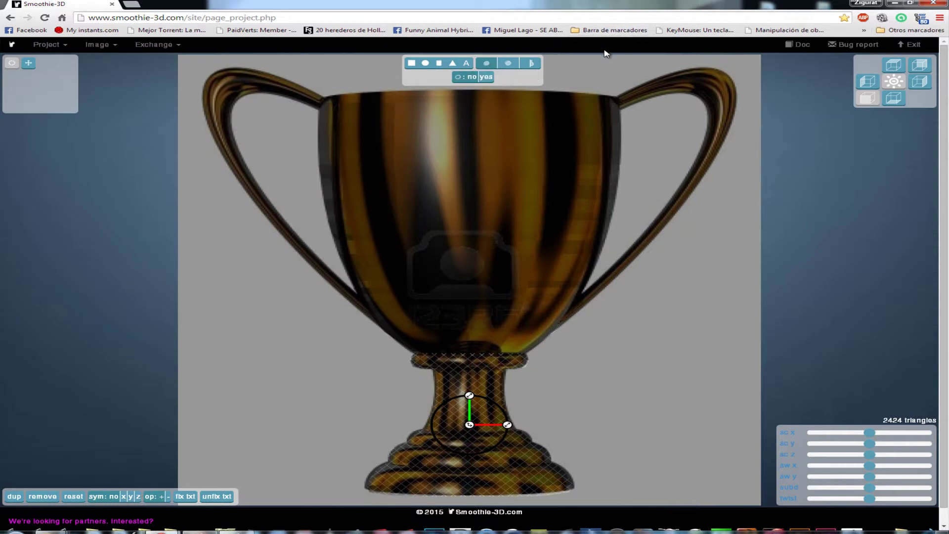
mouse_move(618, 97)
mouse_down()
mouse_move(702, 69)
mouse_move(732, 84)
mouse_move(709, 173)
mouse_move(565, 317)
mouse_move(647, 236)
mouse_move(703, 130)
mouse_move(706, 99)
mouse_move(693, 94)
mouse_move(616, 99)
mouse_up()
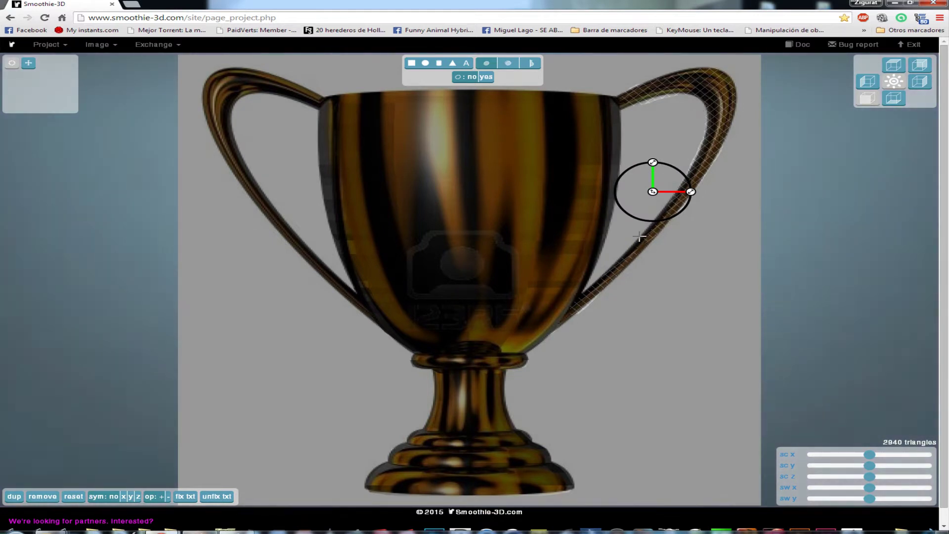
Display the right handle's contour, adjust its points along the lower part, and apply the contour edit
click(487, 77)
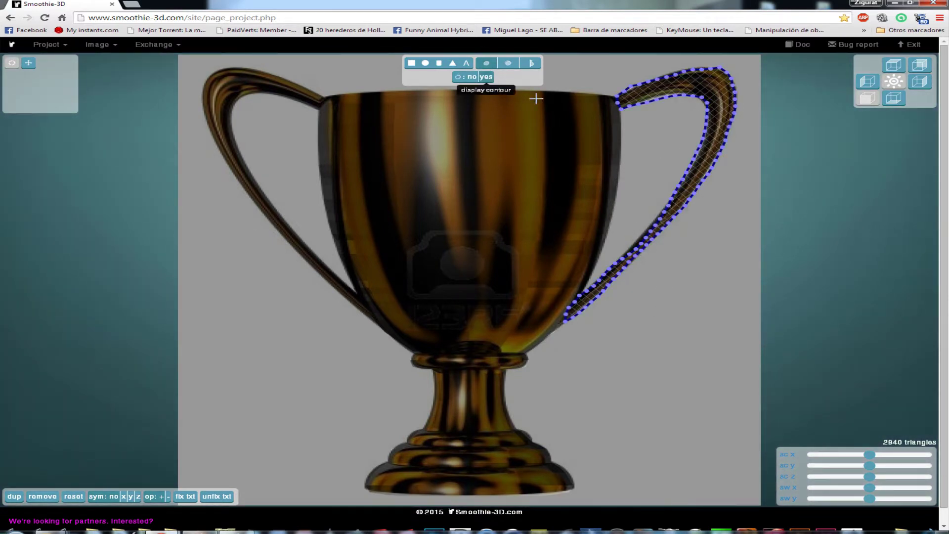
click(633, 249)
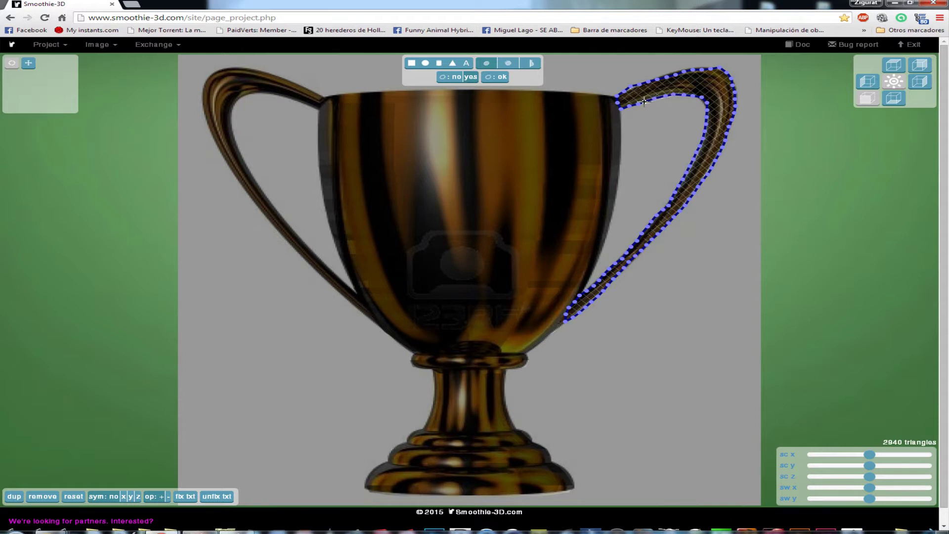
click(489, 80)
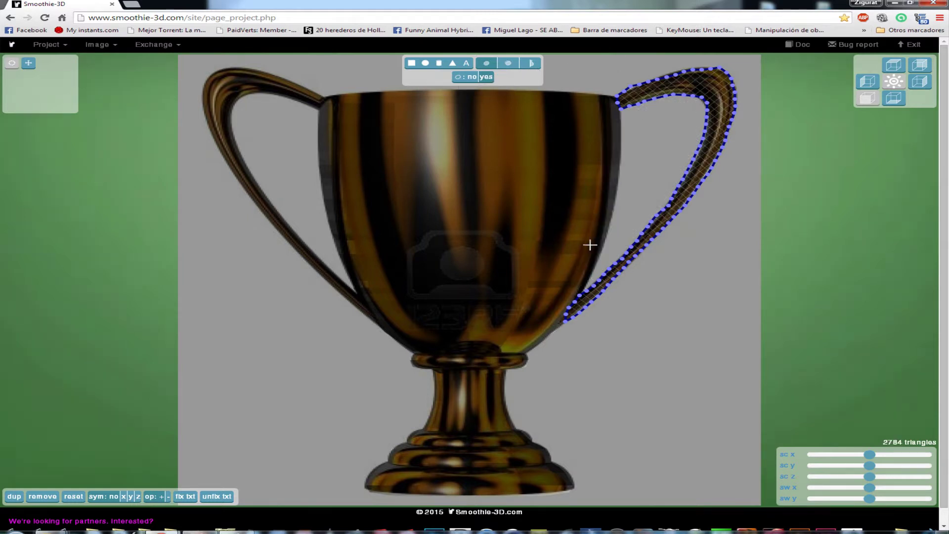
Apply x symmetry to the right handle to create a matching handle on the bowl's opposite side
click(124, 496)
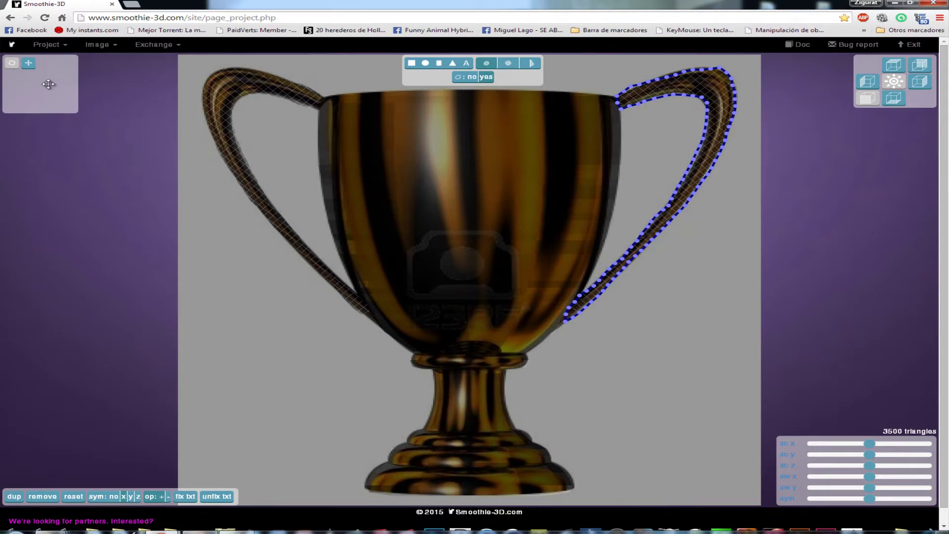
mouse_move(56, 79)
mouse_down()
mouse_move(64, 96)
mouse_move(115, 108)
mouse_move(148, 99)
mouse_move(17, 96)
mouse_move(202, 80)
mouse_move(169, 100)
mouse_move(161, 90)
mouse_move(183, 87)
mouse_move(91, 82)
mouse_move(47, 91)
mouse_move(56, 79)
mouse_up()
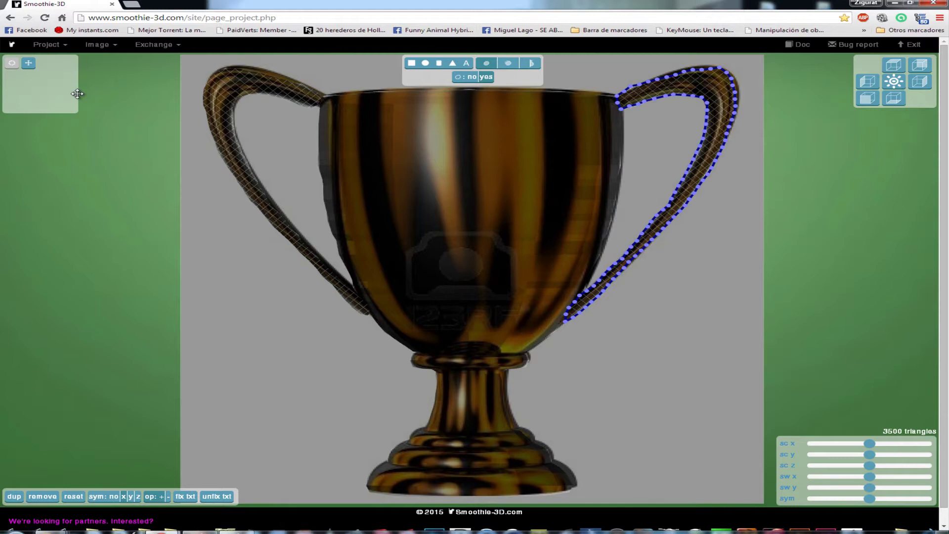
Export the trophy in OBJ format, saving the model and texture files to the Escritorio folder
click(168, 45)
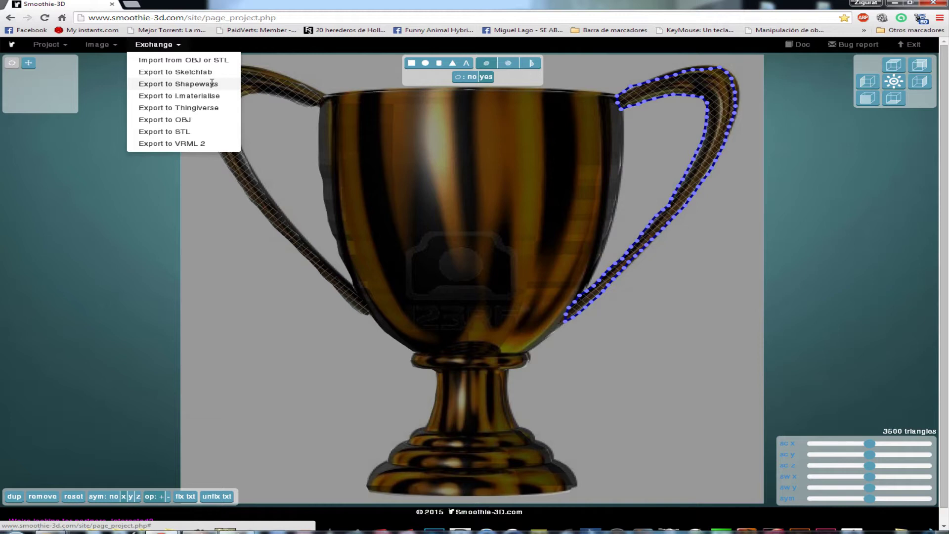
click(179, 119)
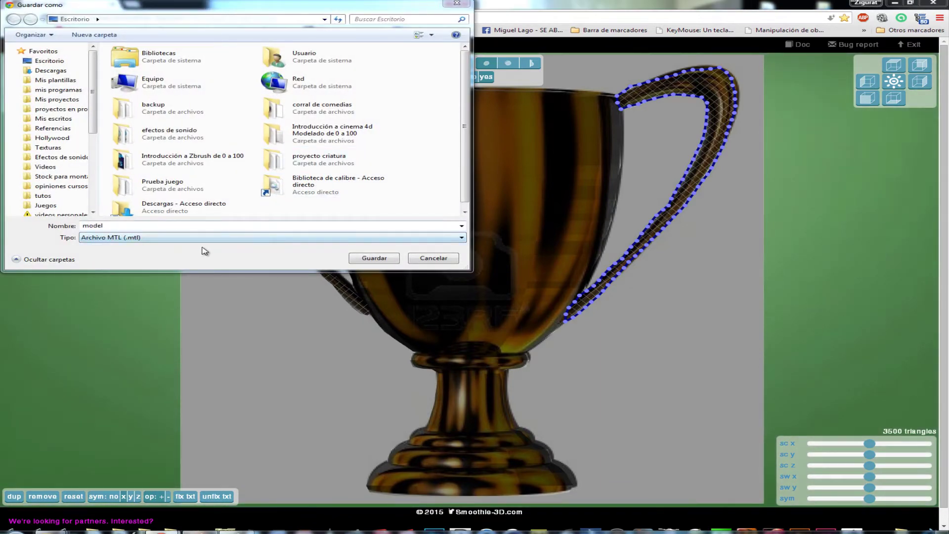
click(371, 258)
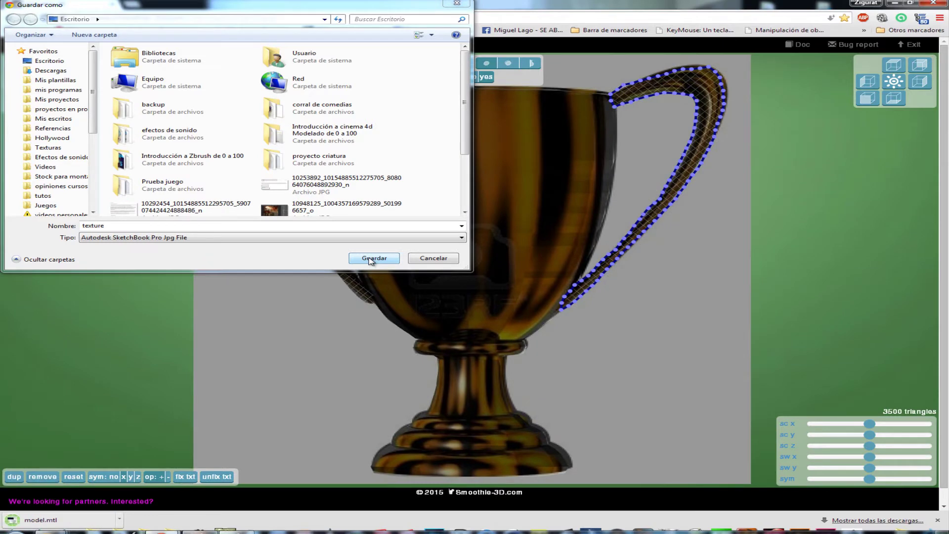
click(370, 258)
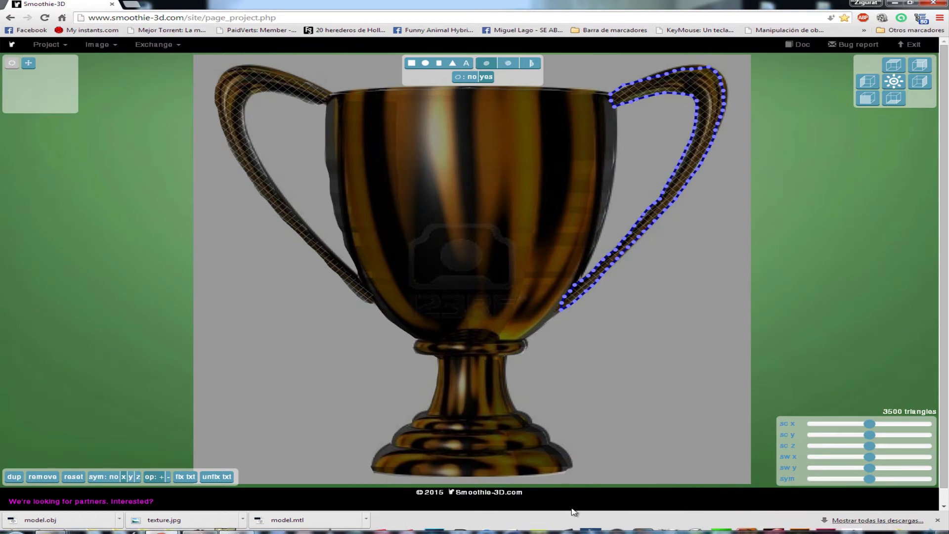
Switch to Cinema 4D and open the model OBJ file from Escritorio, accepting the Wavefront import settings with scale 1 in centimetres
mouse_move(514, 528)
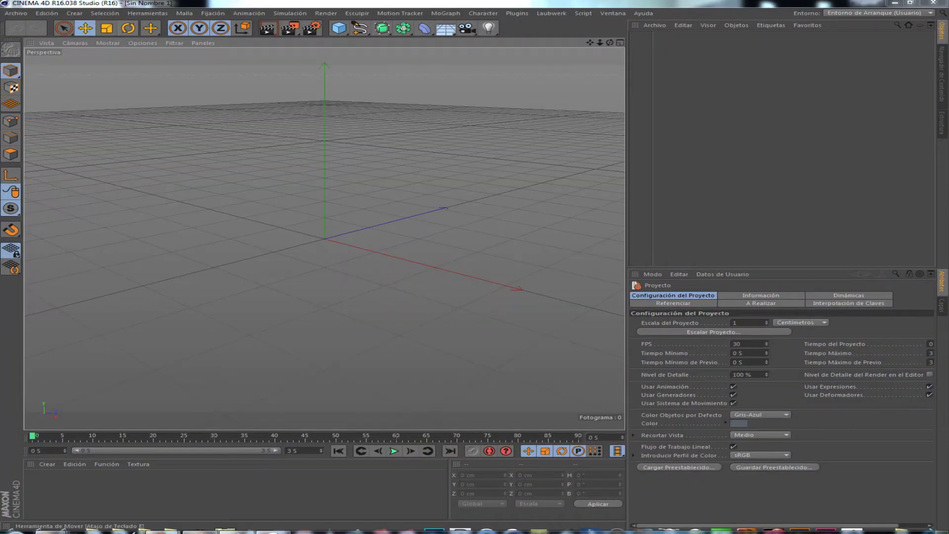
click(20, 14)
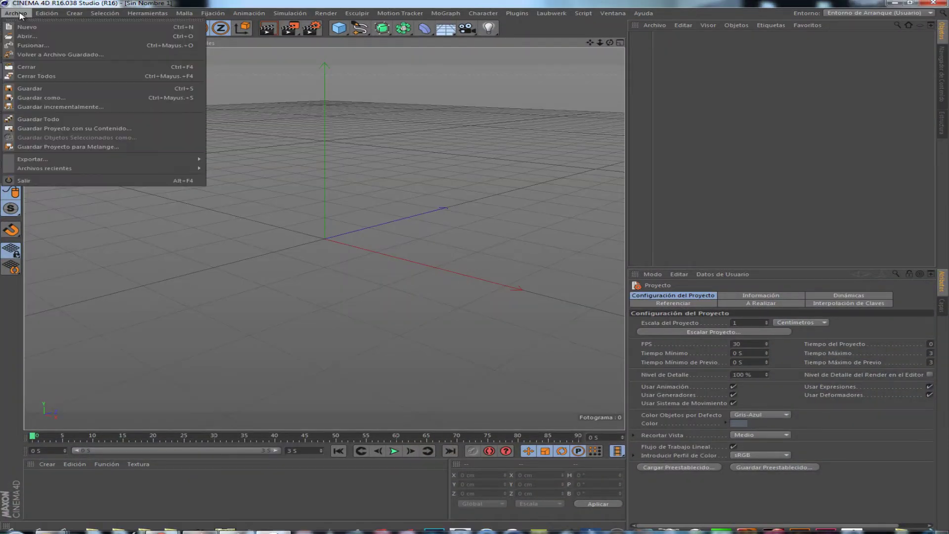
click(18, 39)
drag(460, 110, 452, 202)
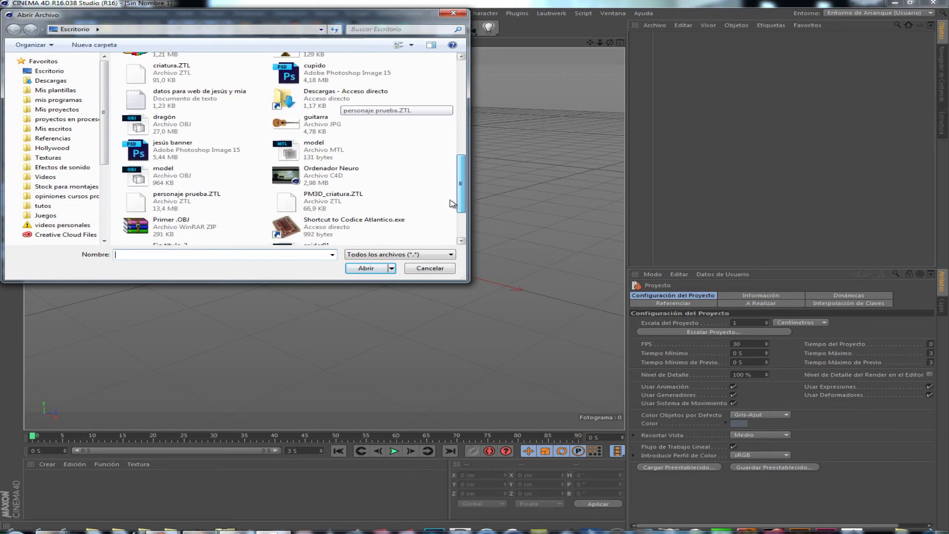
click(198, 178)
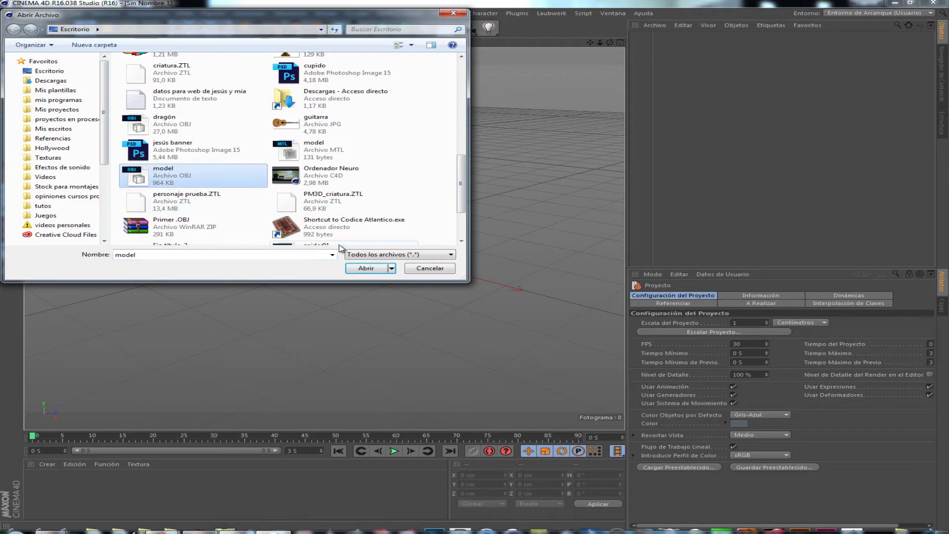
click(364, 267)
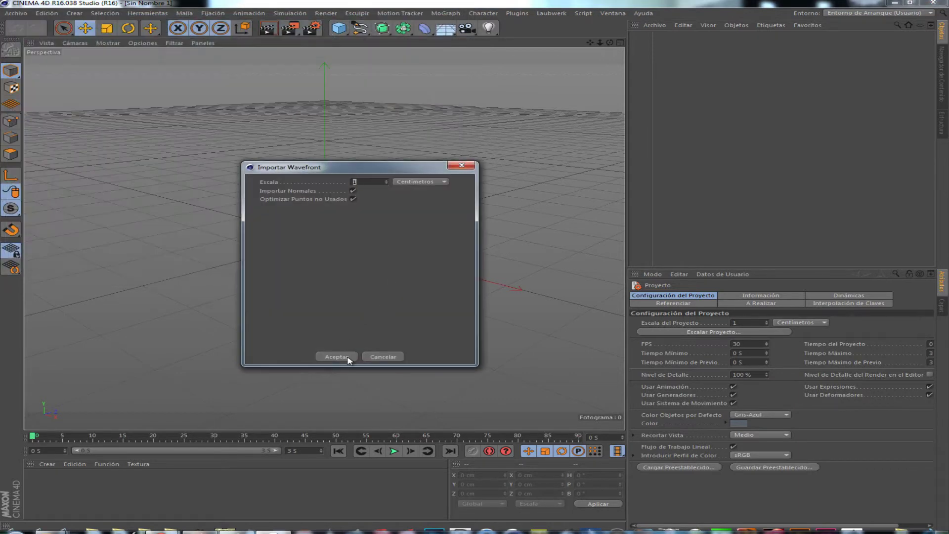
click(336, 357)
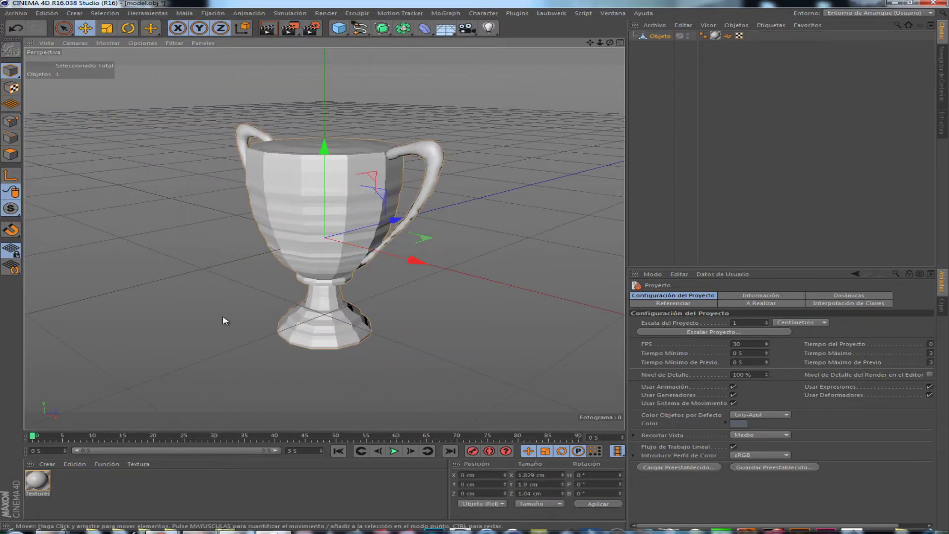
Load texture.jpg from Escritorio as the Color texture of the trophy's Textured material
alt+drag(155, 322, 216, 305)
alt+drag(221, 304, 223, 332)
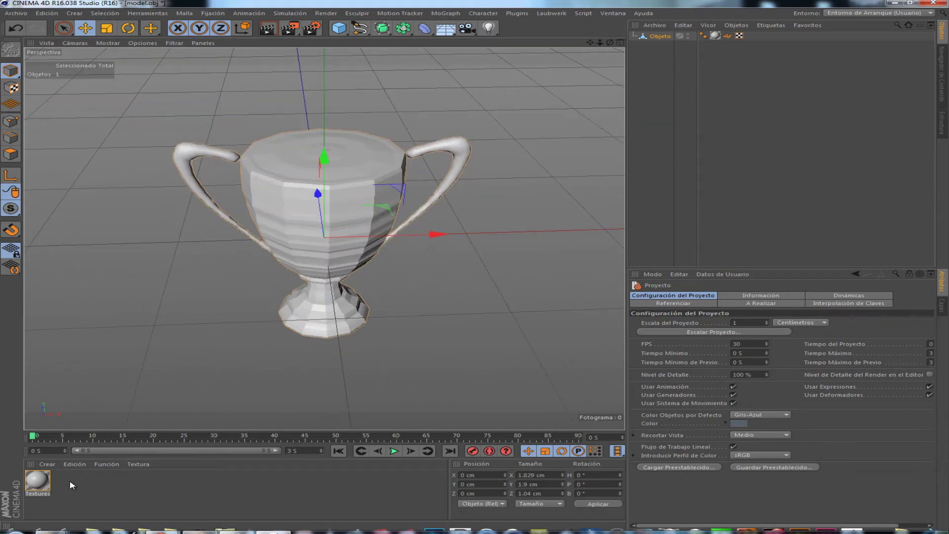
double_click(39, 481)
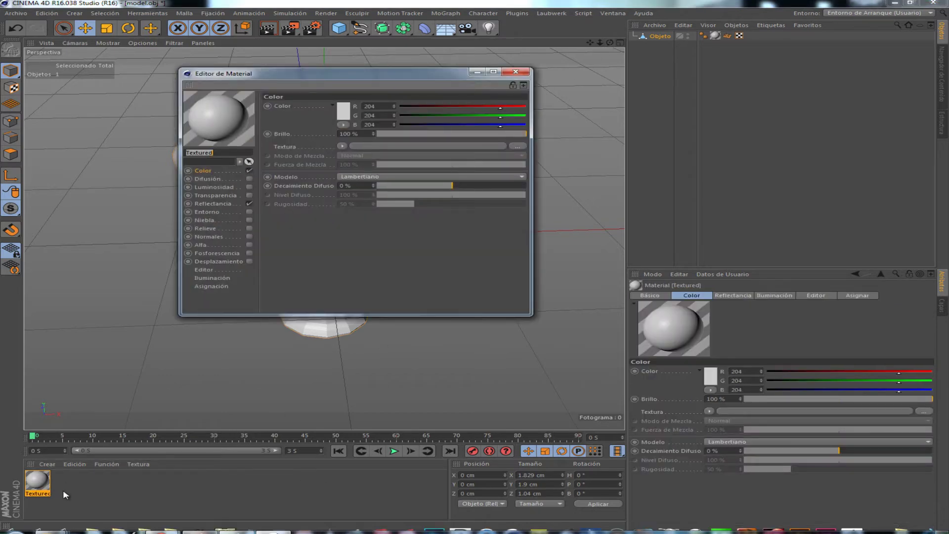
click(519, 147)
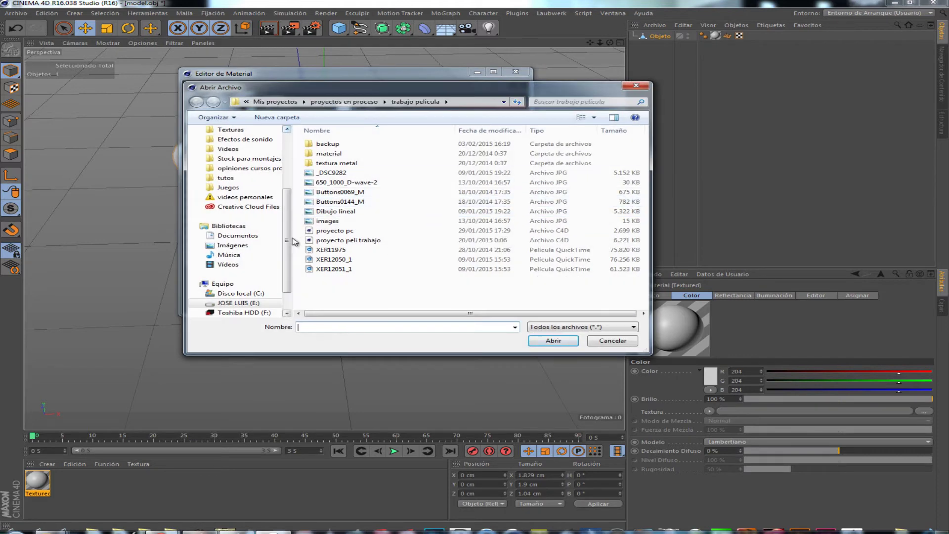
scroll(247, 217, up, 5)
click(231, 143)
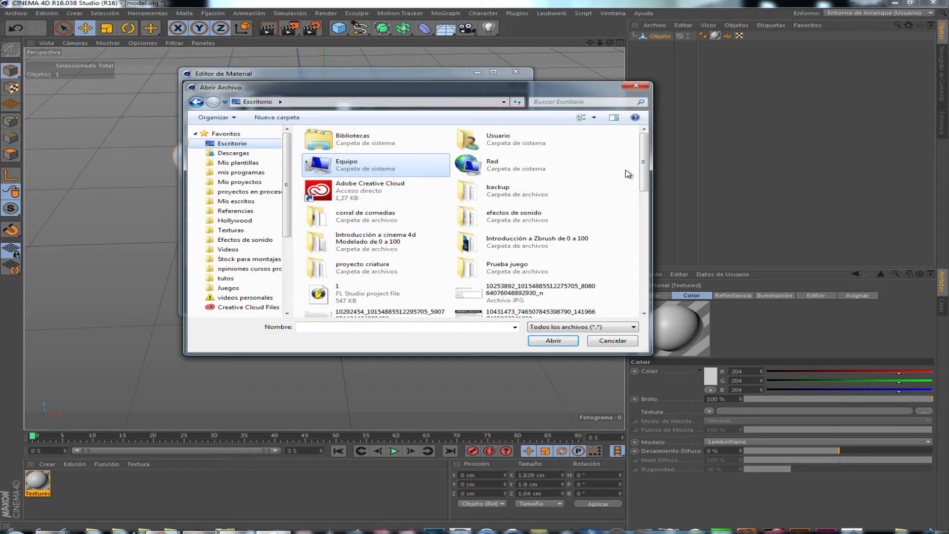
drag(643, 163, 632, 291)
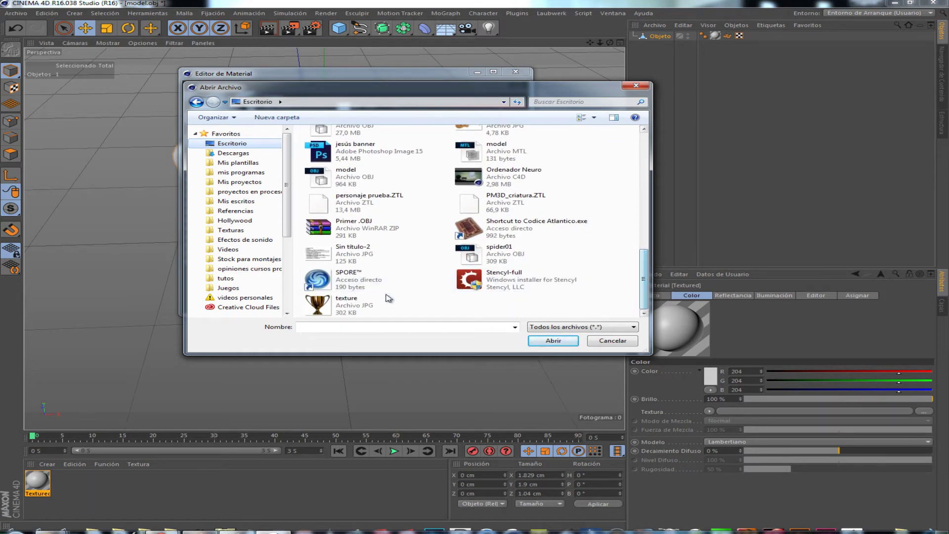
click(363, 307)
click(547, 340)
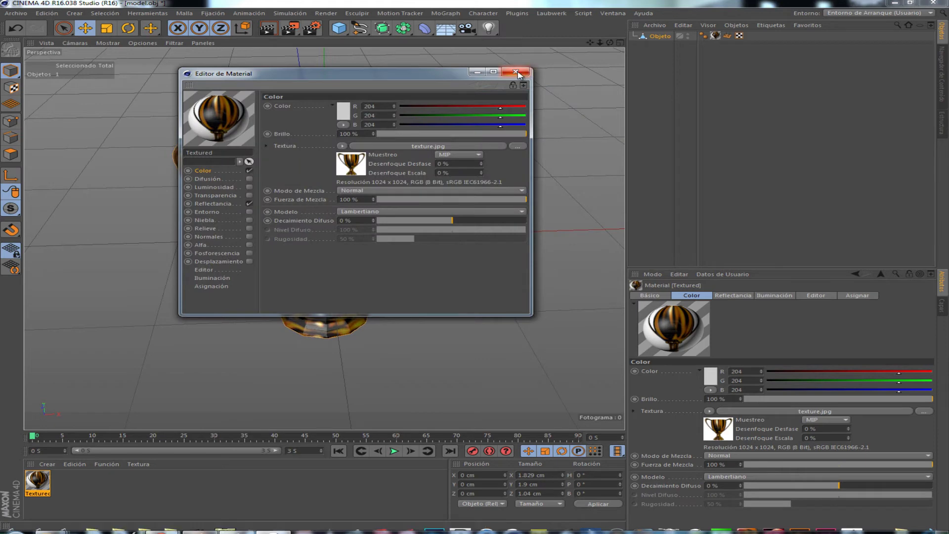
click(516, 72)
Disable Reflectance in the trophy's Textured material
alt+drag(529, 248, 513, 227)
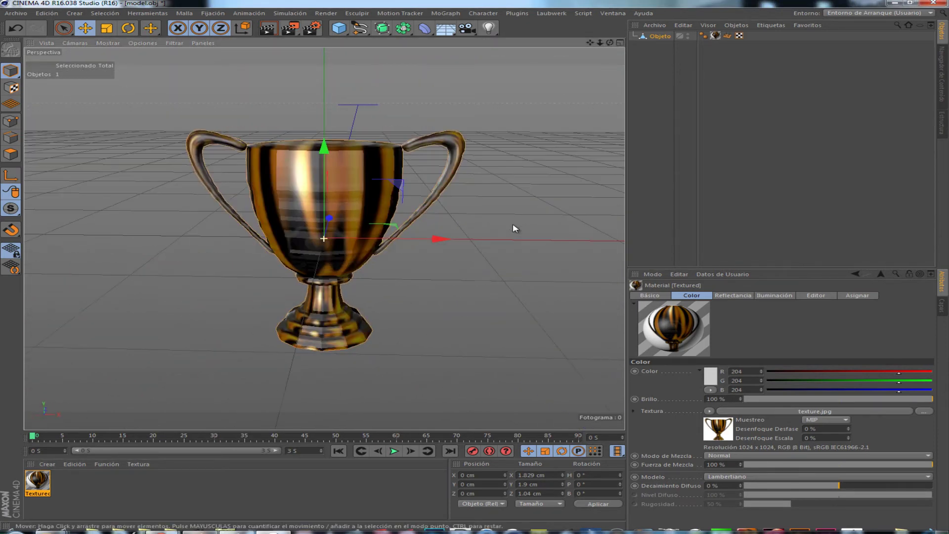
double_click(32, 490)
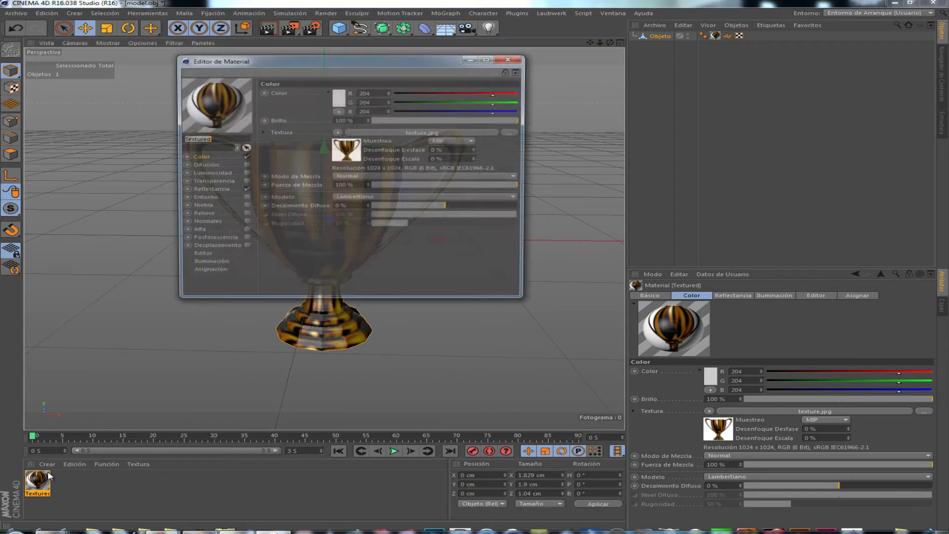
click(244, 188)
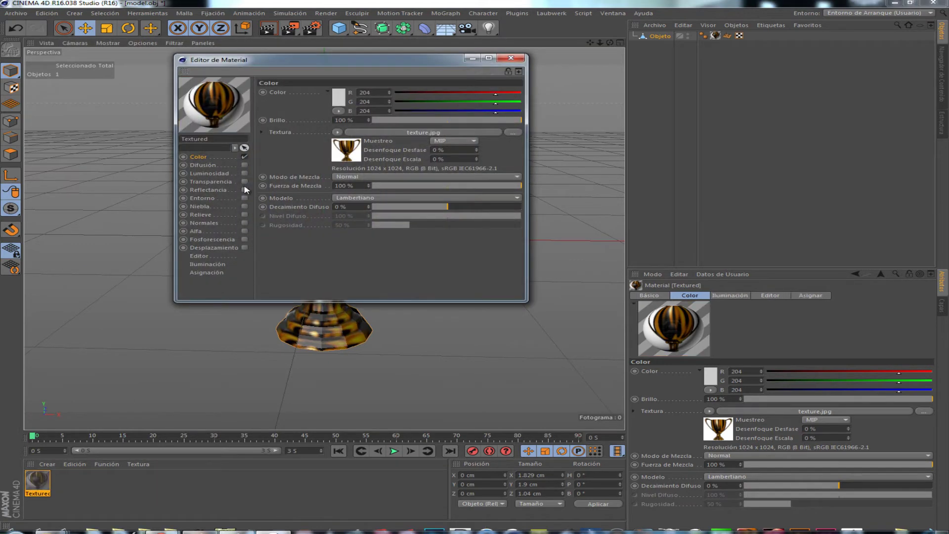
click(510, 58)
Move the trophy to about X -1.025 cm, Y 0.654 cm and render the perspective view
alt+drag(565, 248, 484, 252)
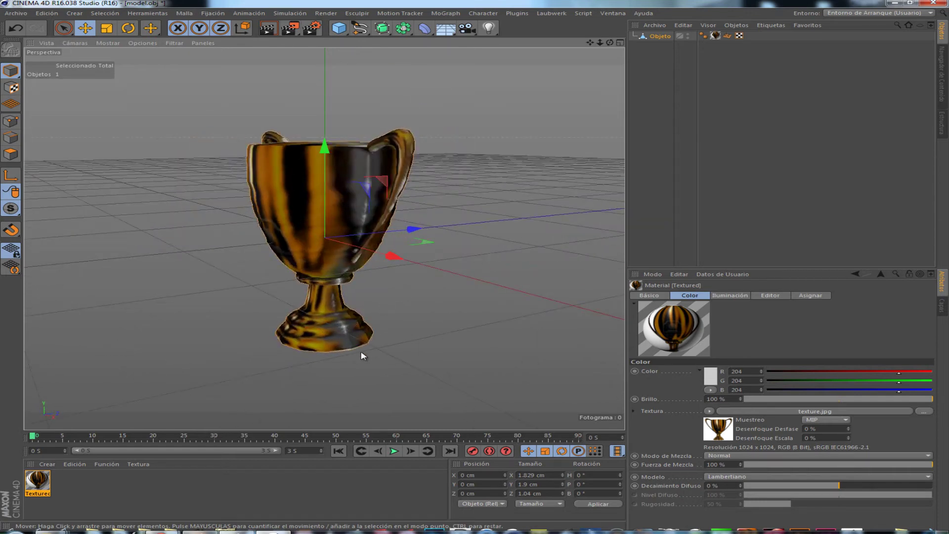
alt+drag(489, 211, 451, 213)
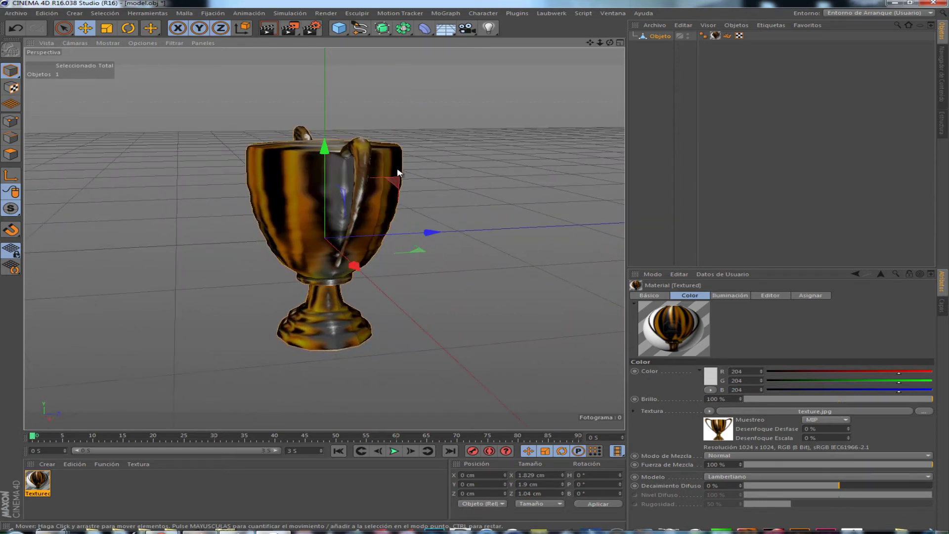
alt+drag(504, 277, 589, 277)
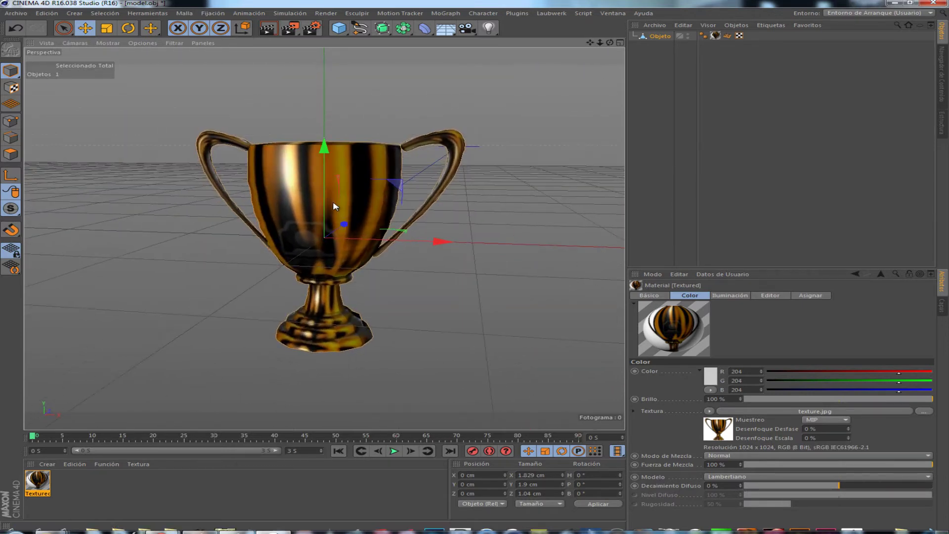
drag(326, 211, 328, 133)
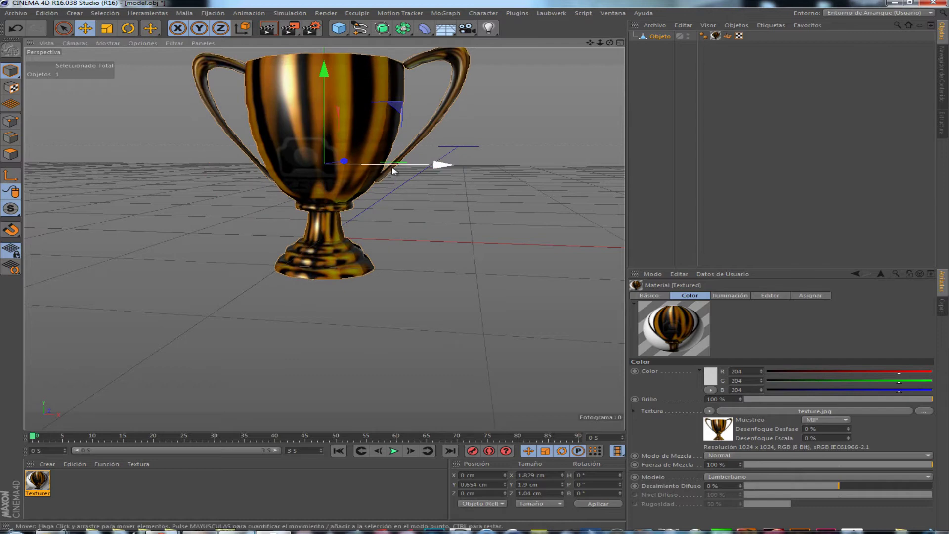
drag(404, 170, 268, 193)
scroll(269, 192, down, 4)
alt+drag(205, 273, 227, 276)
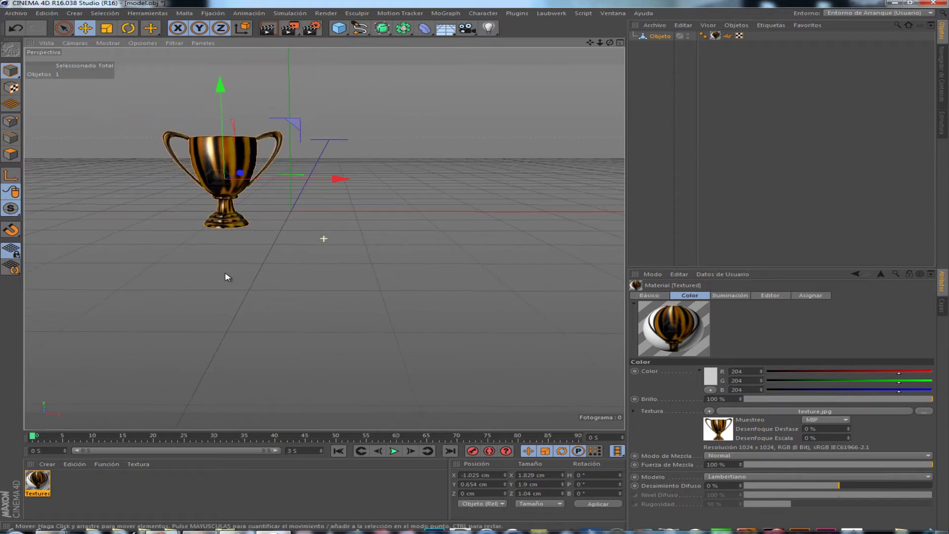
scroll(184, 180, up, 4)
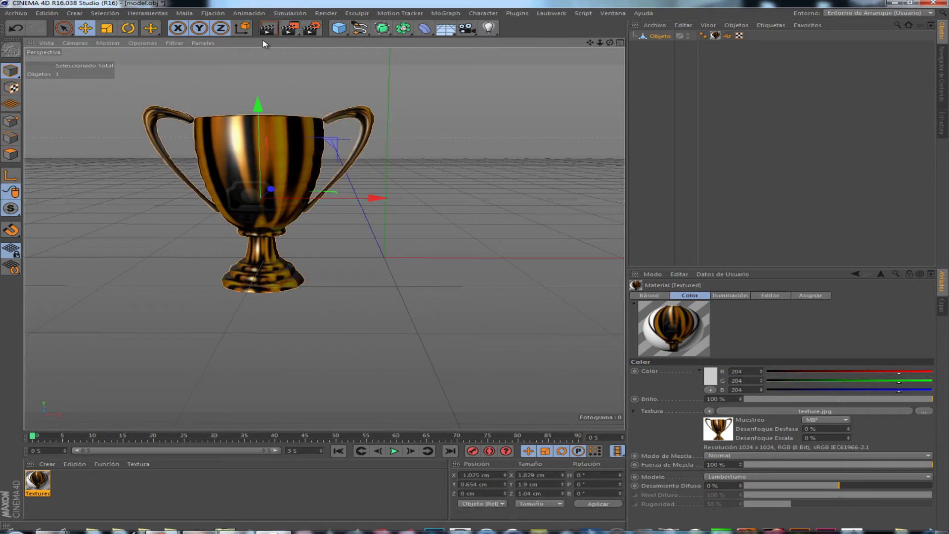
key(ctrl+r)
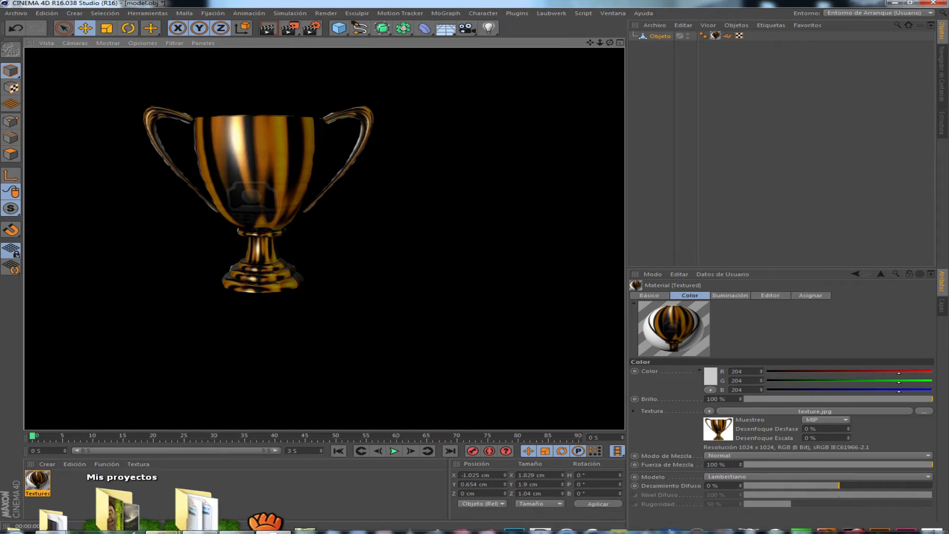
Switch back to Smoothie-3D in the browser and start a new project
mouse_move(162, 531)
click(98, 485)
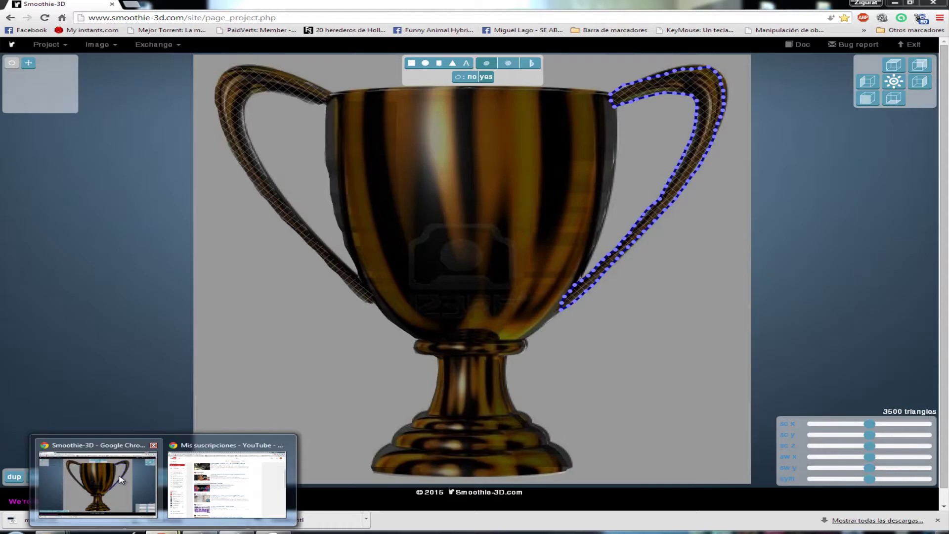
click(59, 44)
click(47, 60)
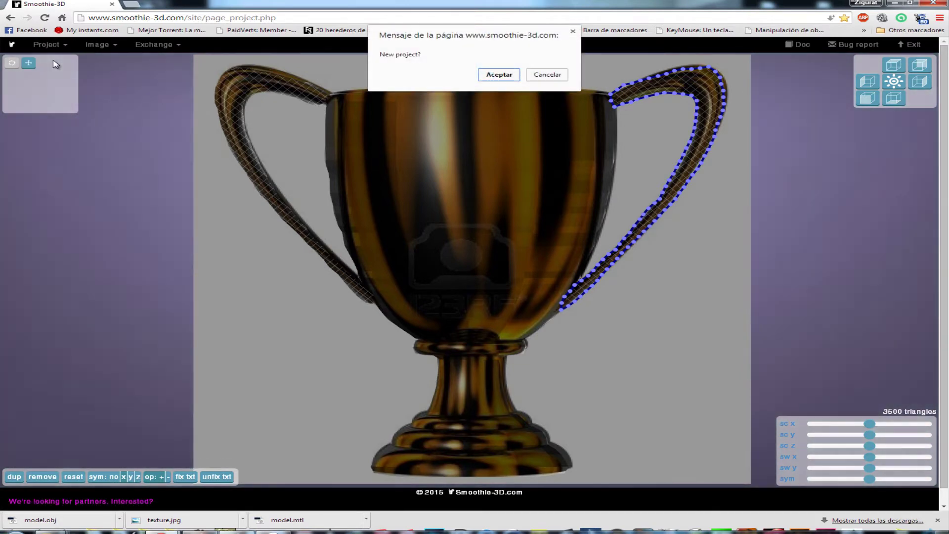
click(499, 74)
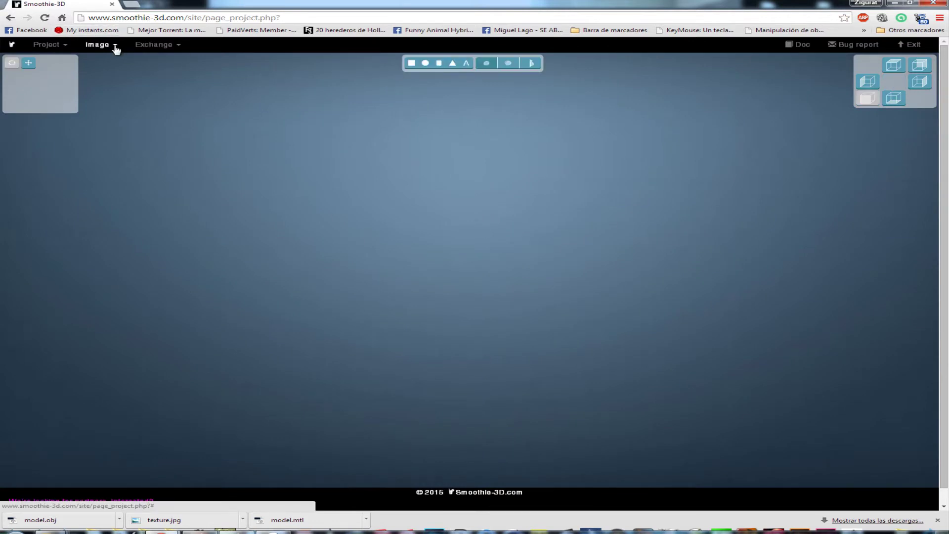
Add the guitarra JPG from Escritorio as the reference image
click(115, 46)
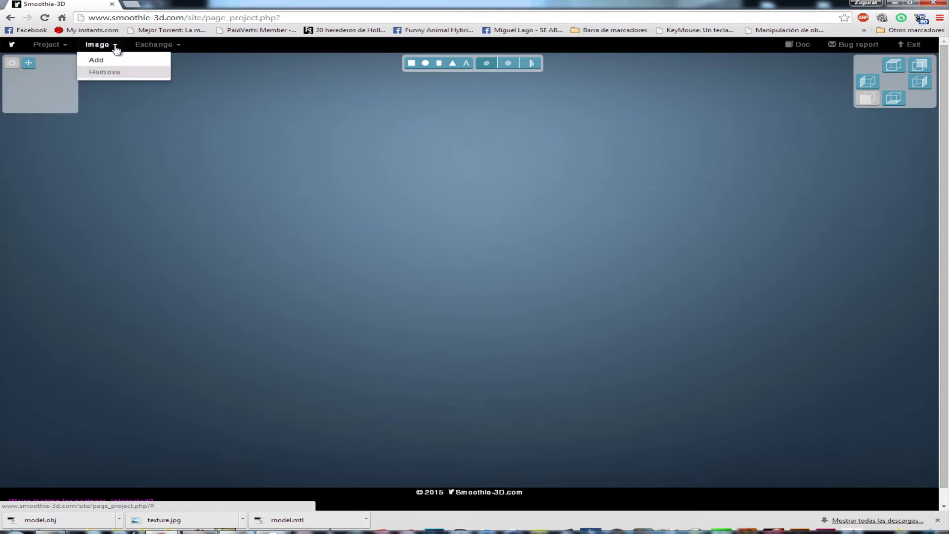
click(112, 63)
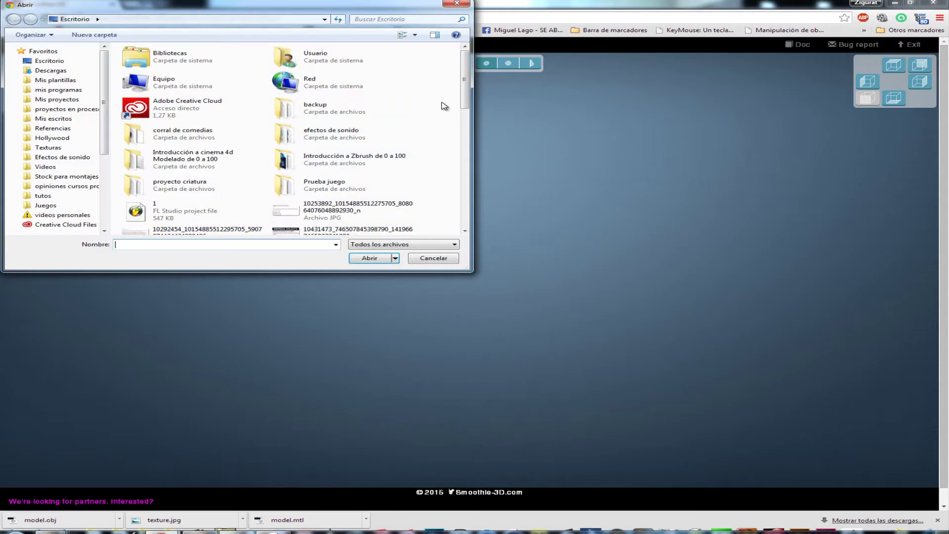
drag(465, 103, 464, 188)
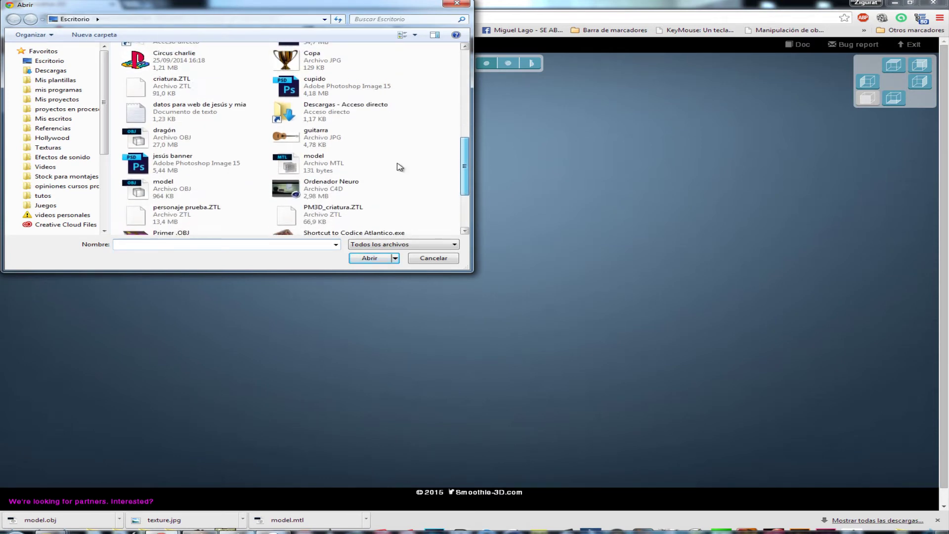
click(341, 137)
click(368, 258)
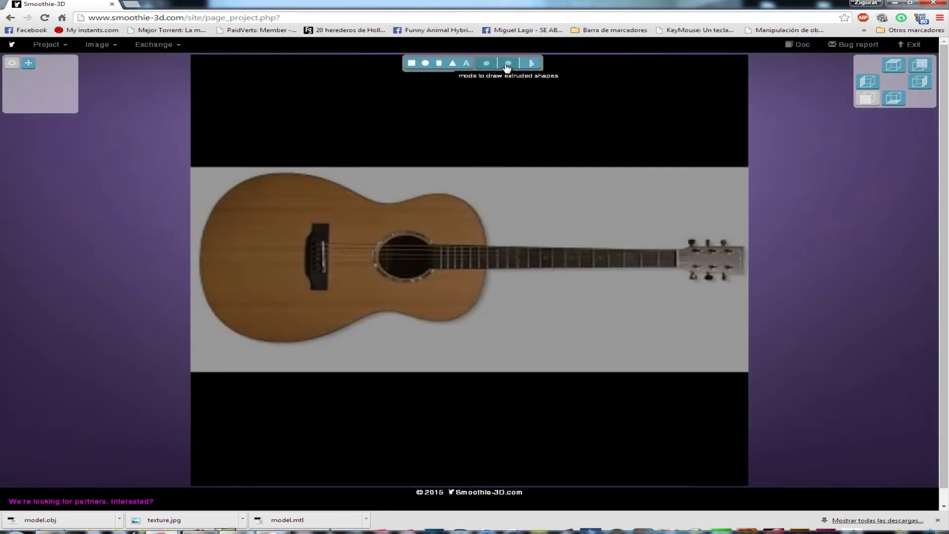
Trace the full outline of the guitar body as an extruded shape and turn on its editable contour display
click(507, 65)
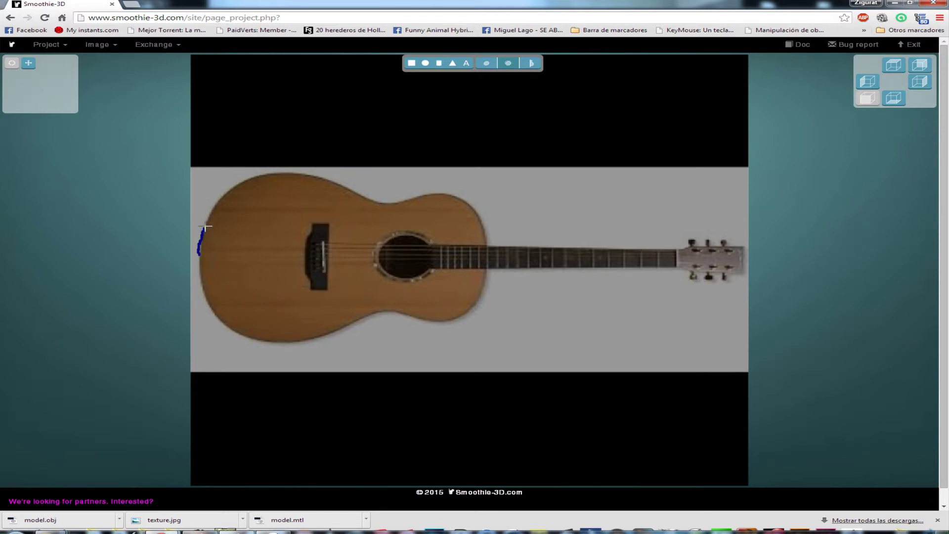
mouse_move(211, 212)
mouse_down()
mouse_move(231, 189)
mouse_move(279, 174)
mouse_move(354, 190)
mouse_up()
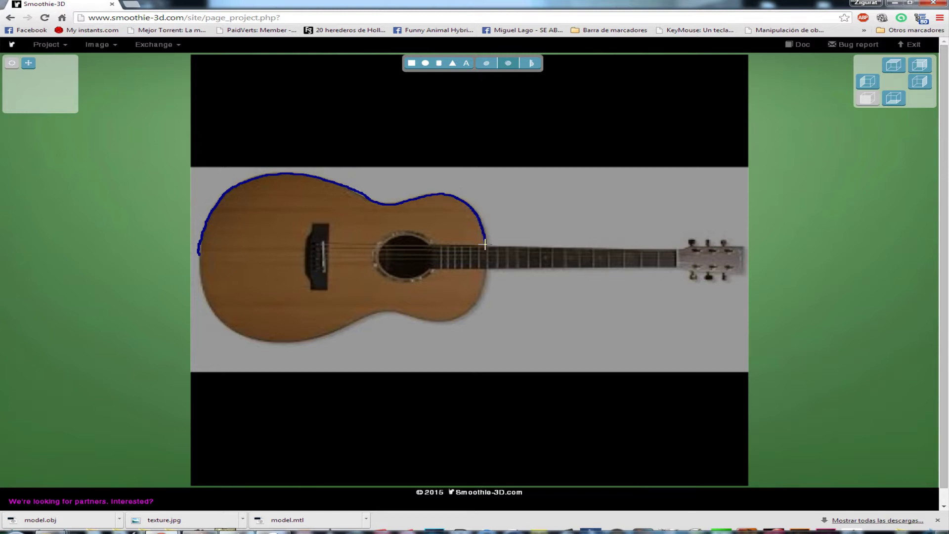
mouse_move(485, 248)
mouse_down()
mouse_move(471, 307)
mouse_move(421, 321)
mouse_up()
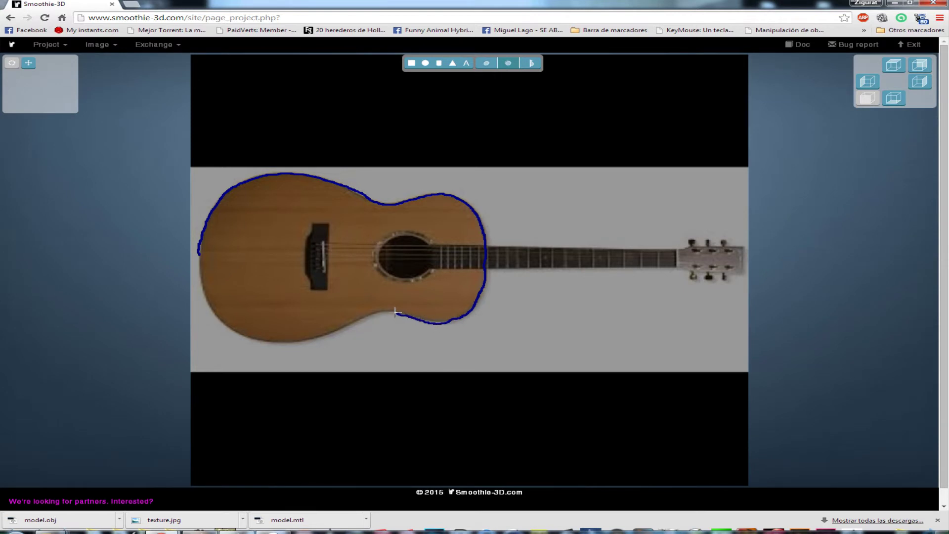
drag(366, 314, 349, 320)
drag(282, 341, 269, 340)
mouse_move(237, 331)
mouse_down()
mouse_move(210, 296)
mouse_move(199, 255)
mouse_up()
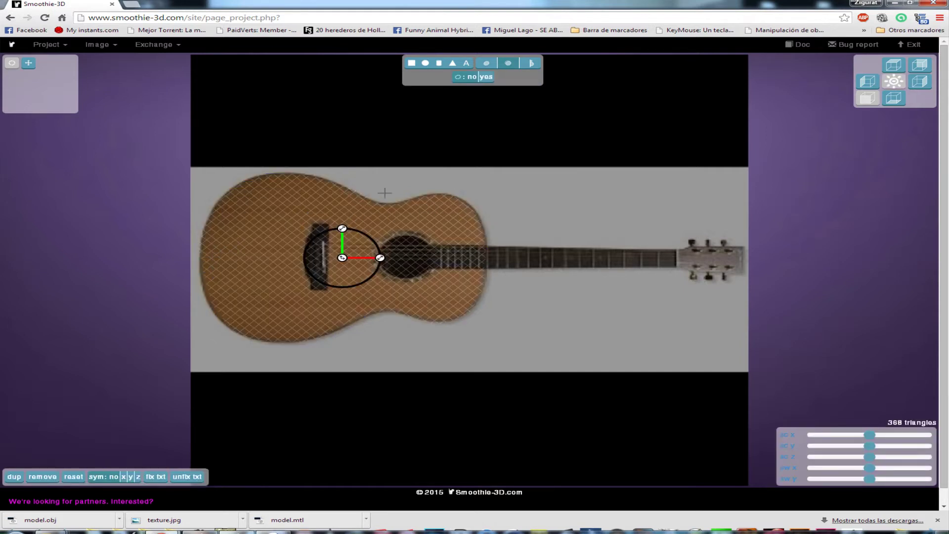
click(486, 78)
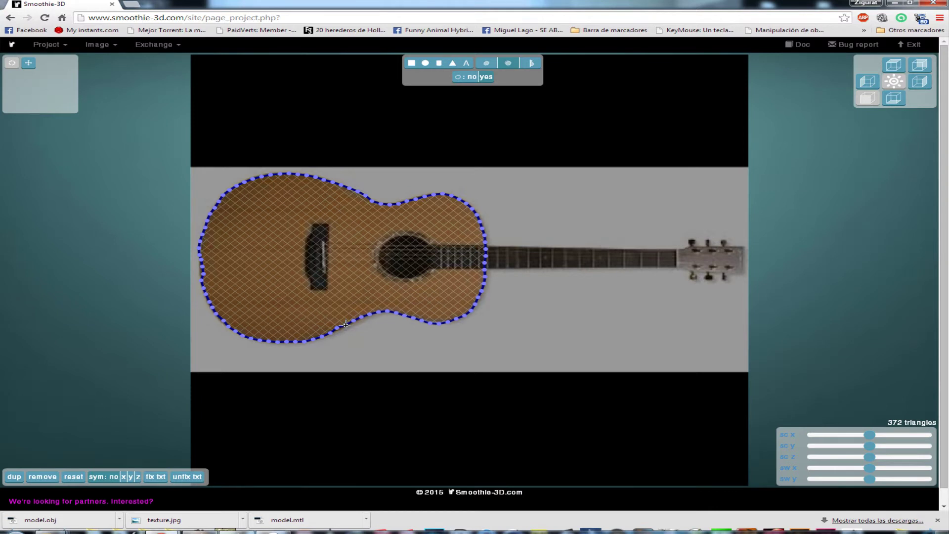
drag(346, 326, 339, 326)
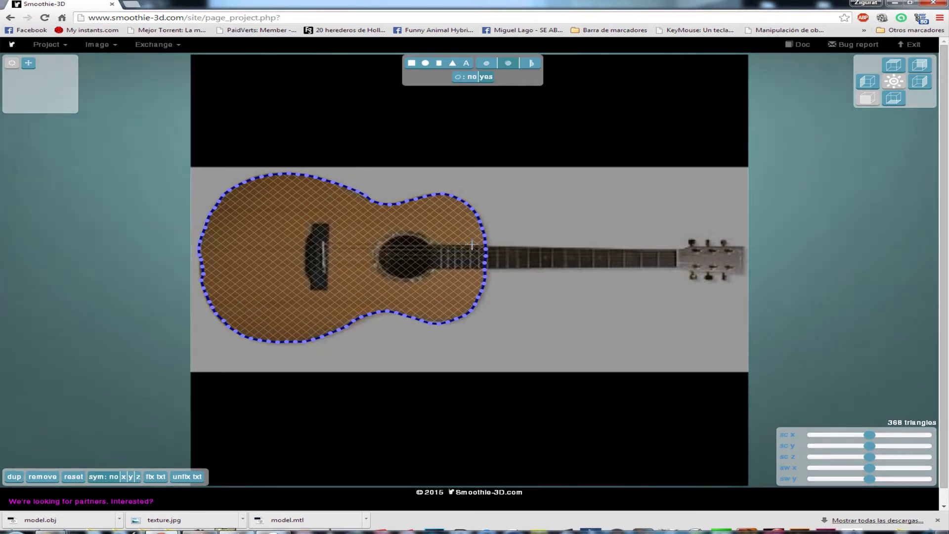
Trace the guitar neck as a second extruded shape, from the sound hole's edge to the start of the headstock
click(430, 245)
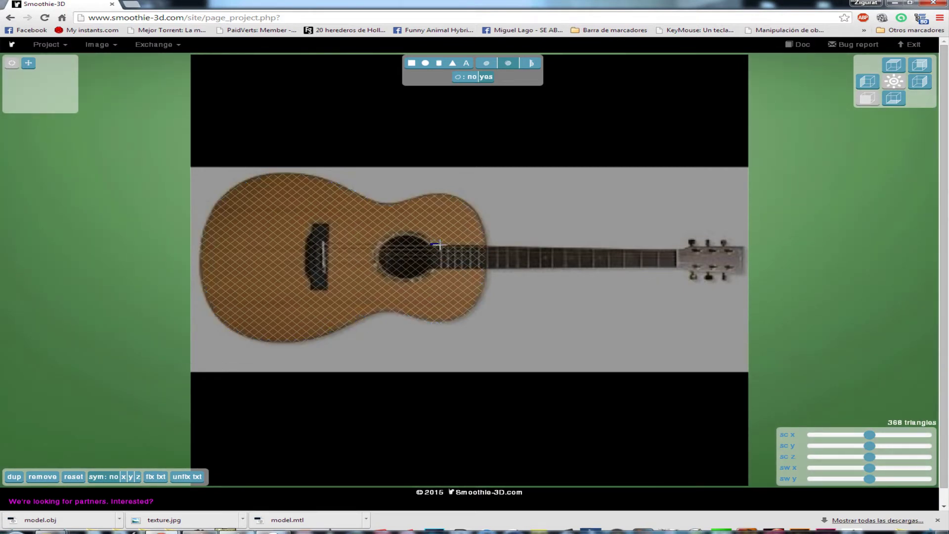
drag(478, 247, 671, 250)
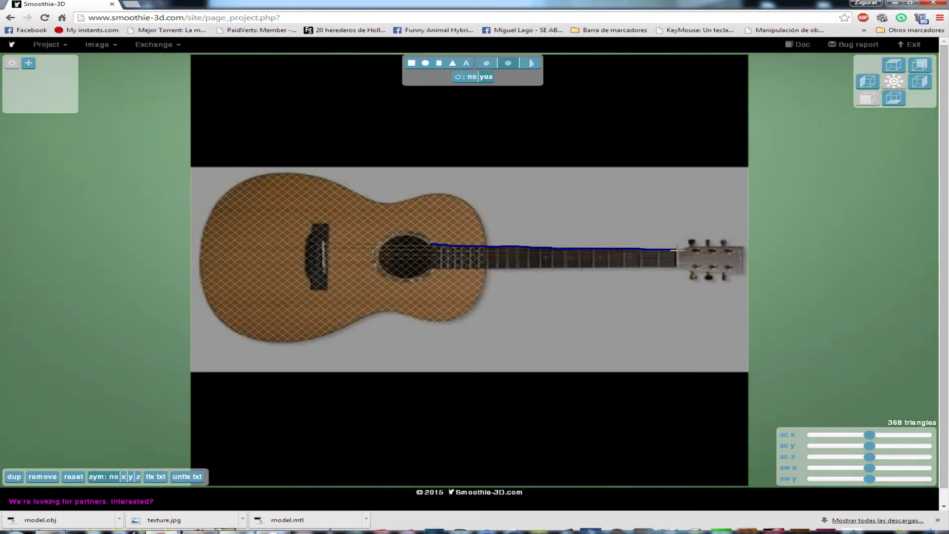
mouse_move(677, 255)
mouse_down()
mouse_move(674, 268)
mouse_move(636, 266)
mouse_up()
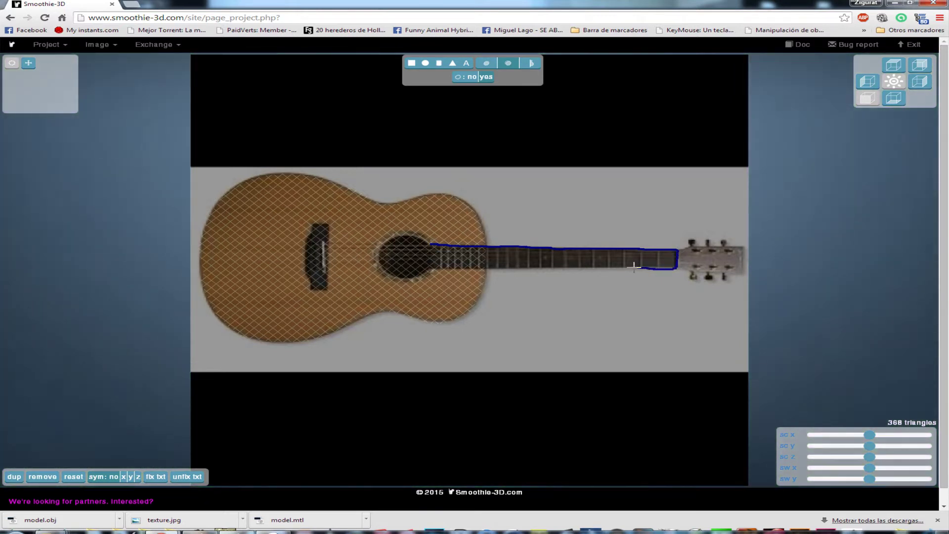
mouse_move(577, 268)
mouse_down()
mouse_move(435, 268)
mouse_move(431, 243)
mouse_up()
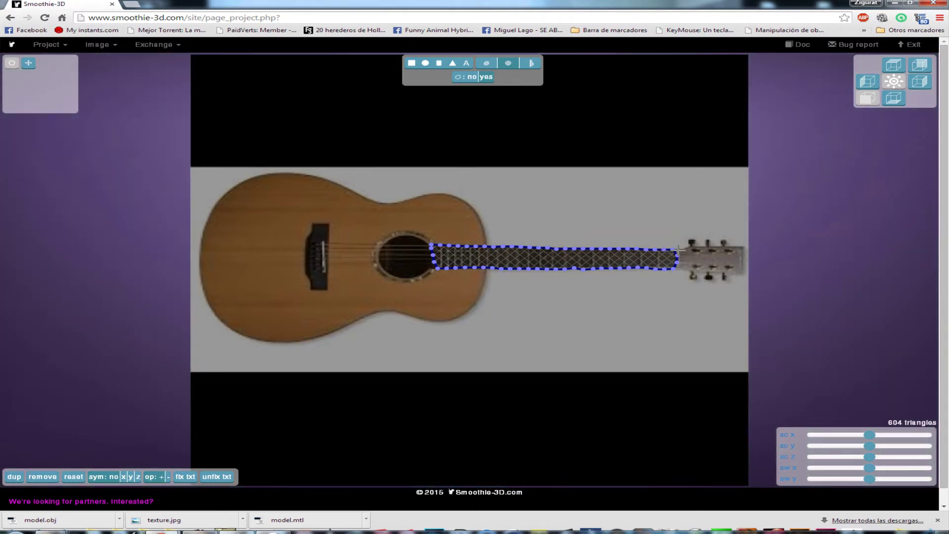
Trace the headstock at the end of the neck as a third extruded shape, leaving out the tuning pegs
click(678, 250)
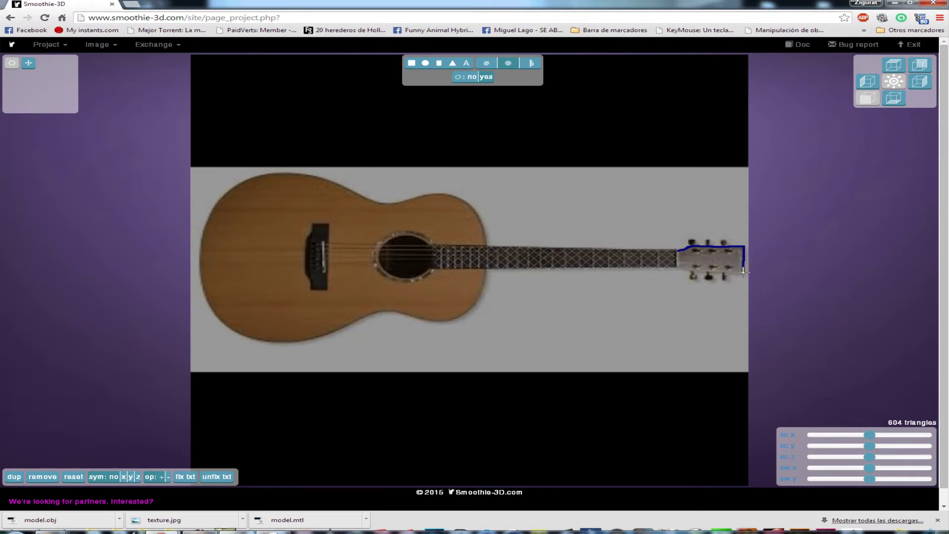
drag(741, 274, 690, 272)
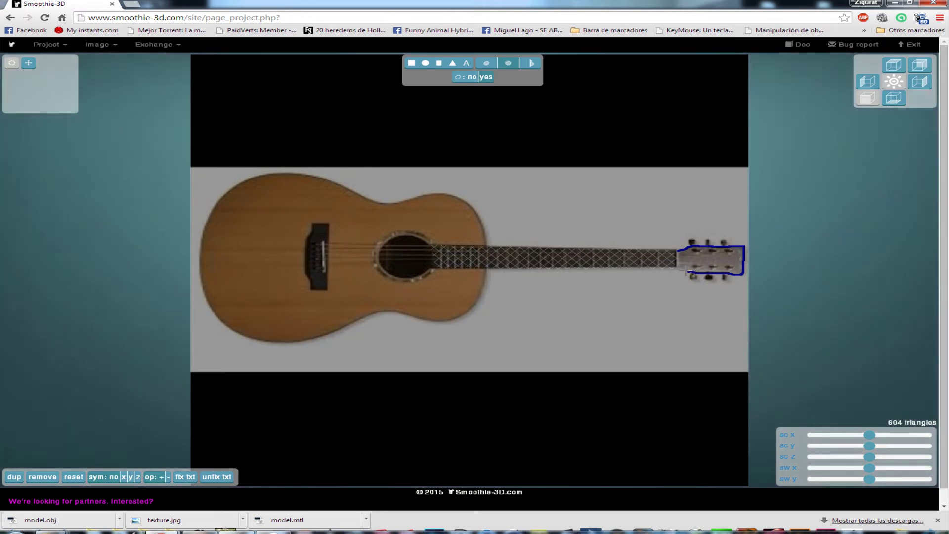
drag(675, 260, 678, 245)
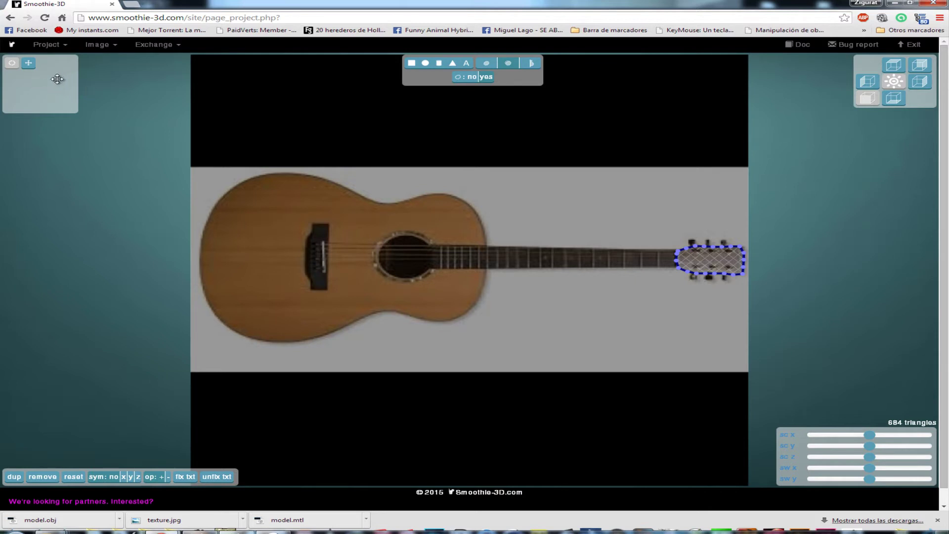
Thin the extruded neck by scaling it down along the z axis, keeping its y scale at the default
drag(49, 98, 3, 87)
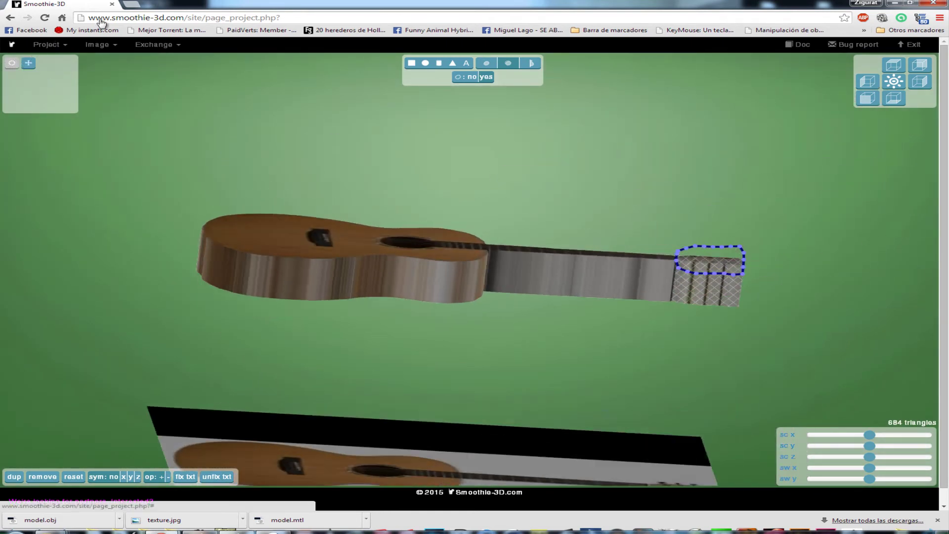
drag(60, 69, 59, 76)
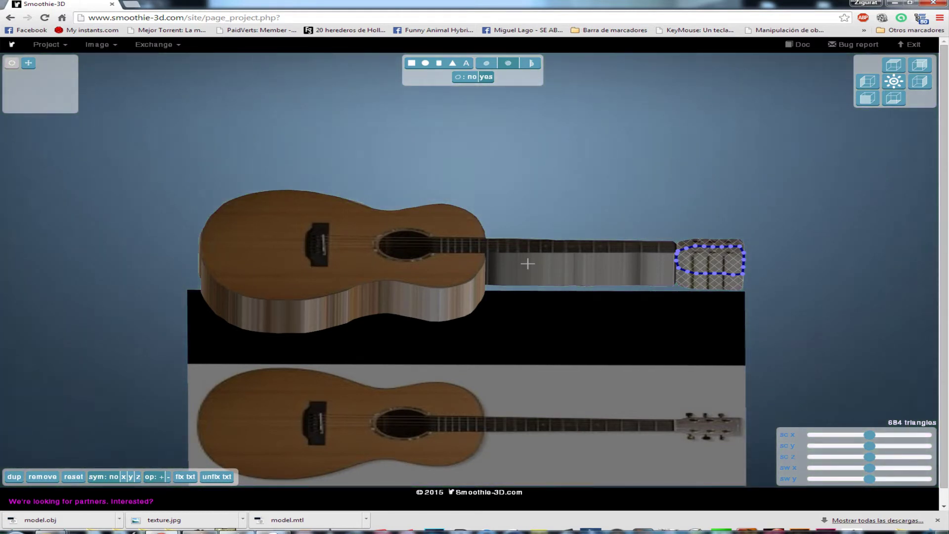
click(528, 263)
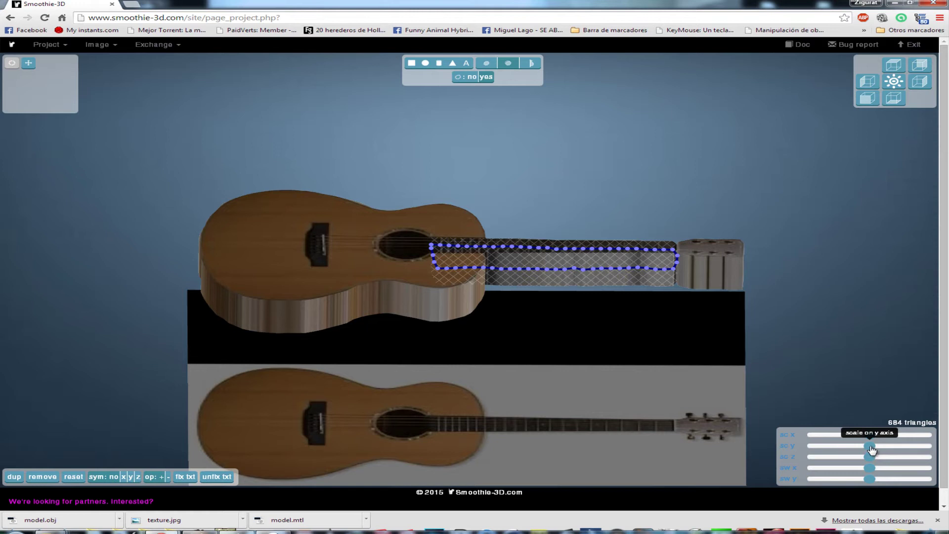
drag(870, 448, 926, 447)
click(829, 446)
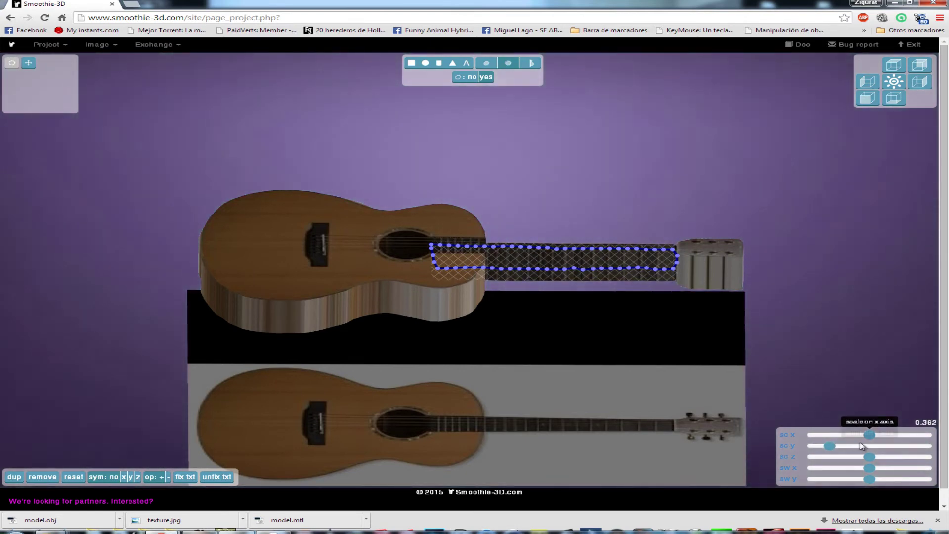
mouse_move(830, 446)
mouse_down()
mouse_move(880, 440)
mouse_move(848, 433)
mouse_move(872, 436)
mouse_move(861, 460)
mouse_move(834, 459)
mouse_up()
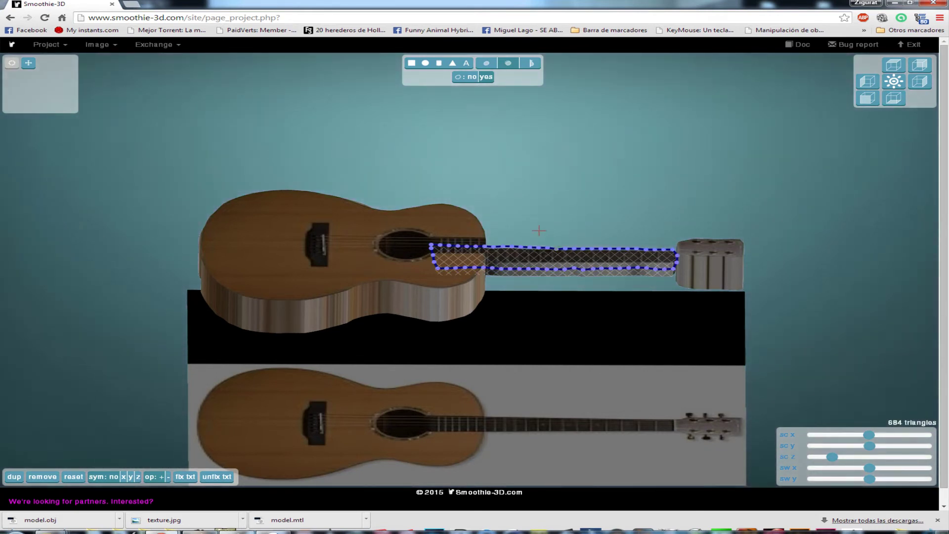
Turn off the contour display and raise the neck about 0.111 along z toward the front face of the body
click(28, 64)
mouse_move(62, 90)
mouse_down()
mouse_move(57, 137)
mouse_move(55, 73)
mouse_up()
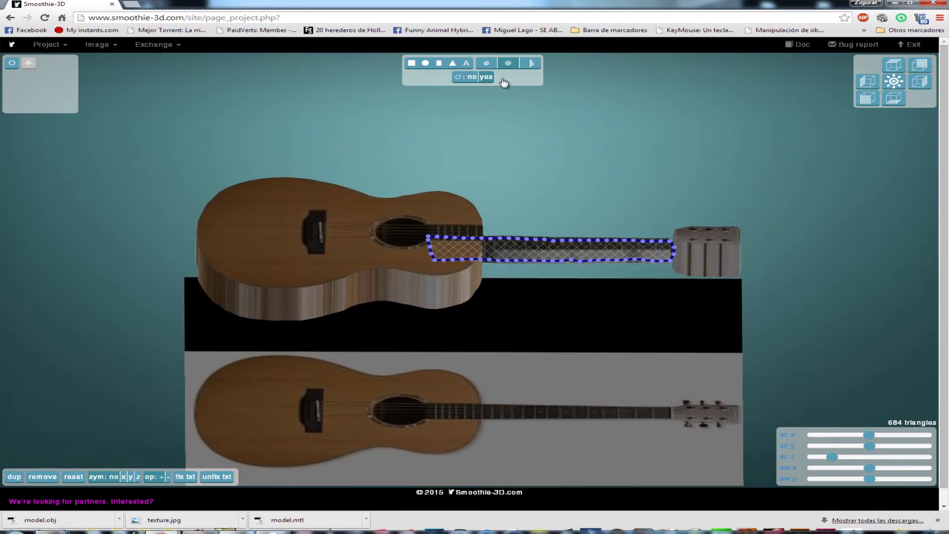
click(464, 78)
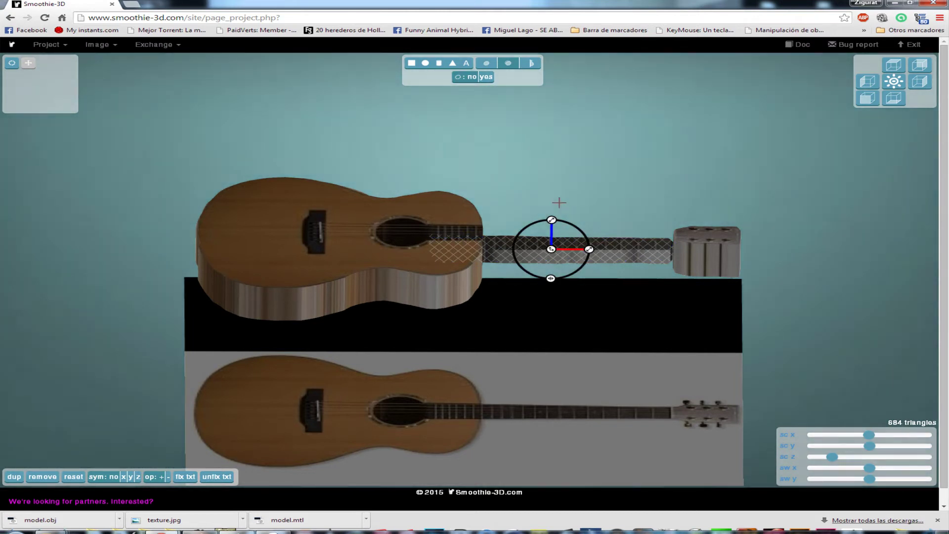
click(551, 225)
drag(551, 225, 517, 215)
Scale the headstock to about 0.571 along z, then shift it about -0.013 in x and 0.125 in z to meet the neck
right_drag(51, 89, 4, 130)
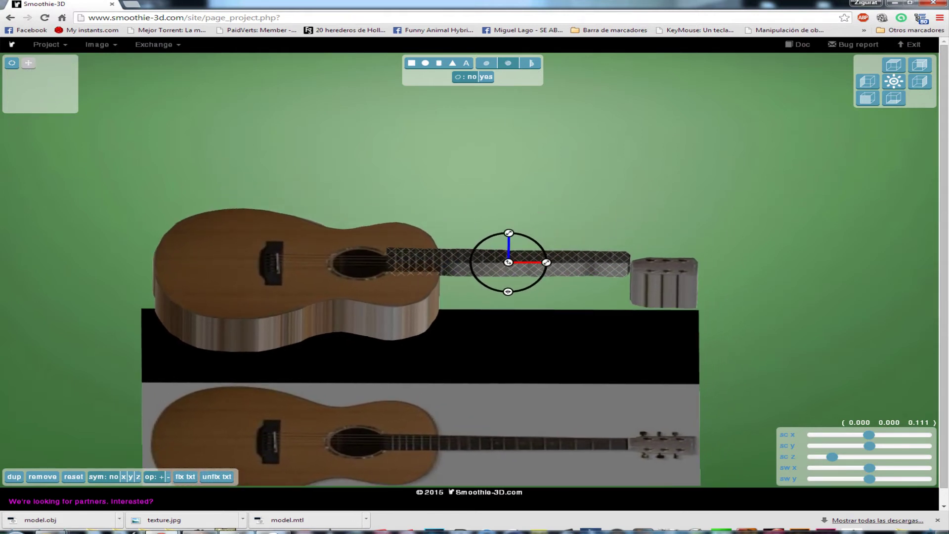
click(664, 283)
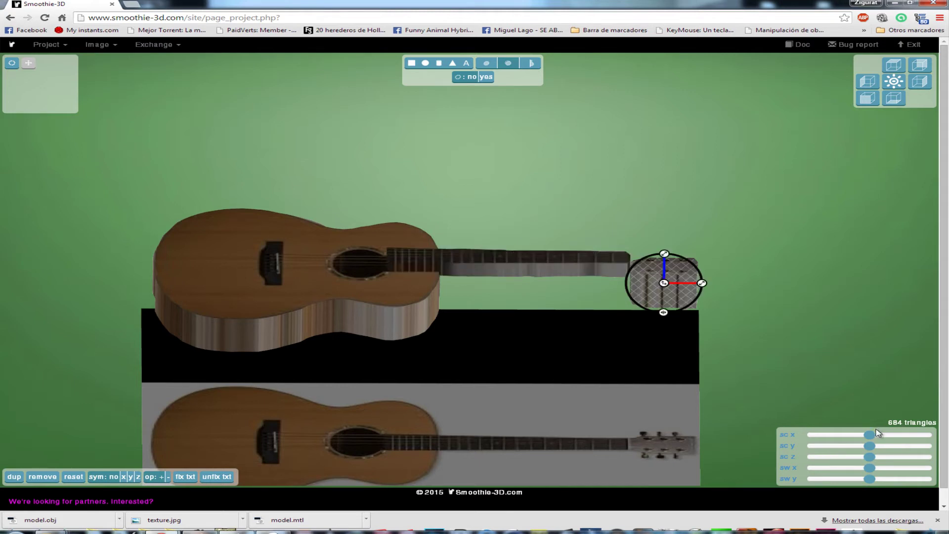
drag(871, 461, 843, 458)
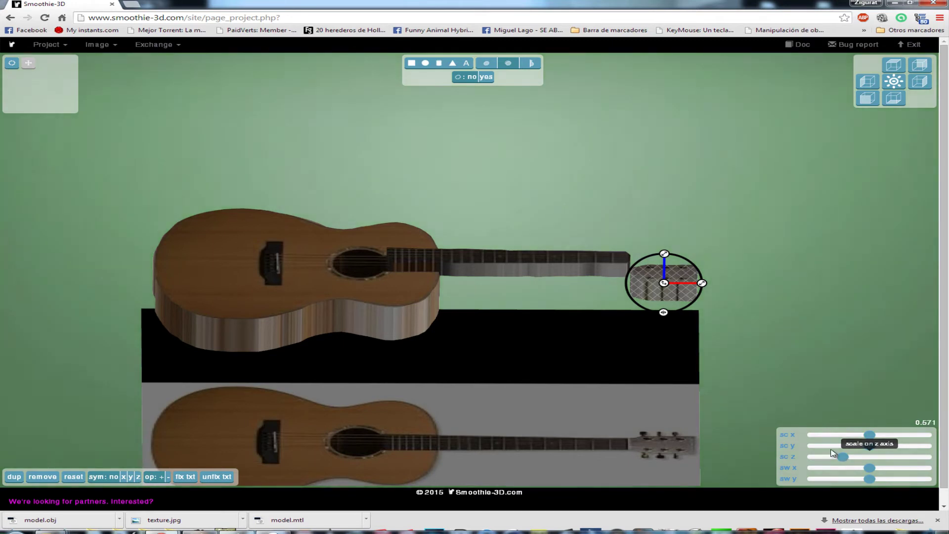
click(664, 269)
mouse_move(665, 270)
mouse_down()
mouse_move(665, 250)
mouse_move(674, 264)
mouse_up()
click(694, 262)
drag(667, 260, 681, 267)
mouse_move(59, 98)
mouse_down()
mouse_move(64, 123)
mouse_move(60, 114)
mouse_up()
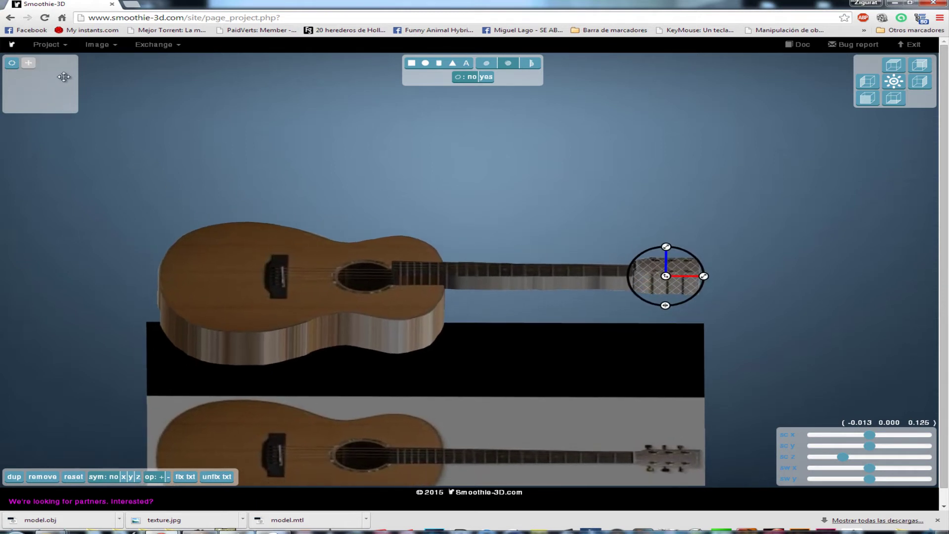
click(13, 64)
mouse_move(58, 79)
mouse_down()
mouse_move(59, 112)
mouse_move(78, 85)
mouse_move(92, 95)
mouse_move(61, 70)
mouse_up()
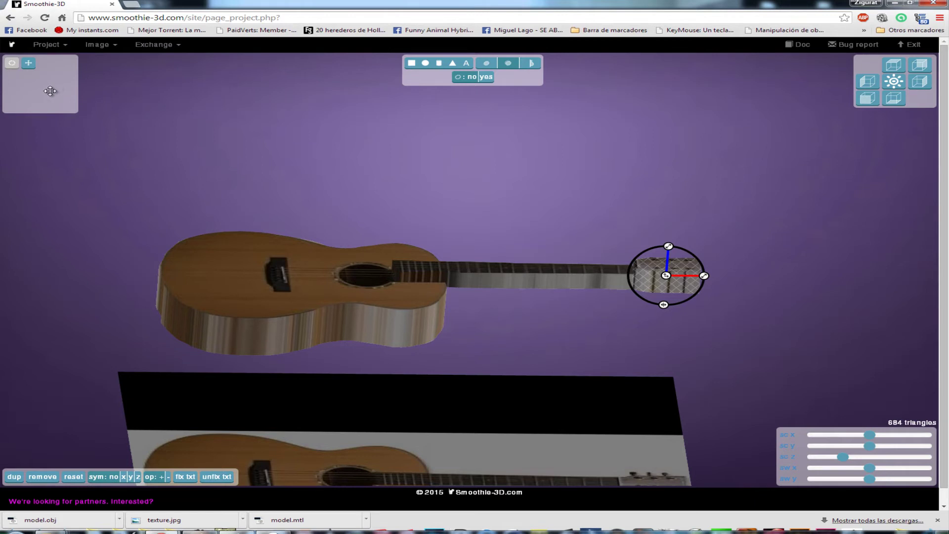
drag(55, 97, 60, 109)
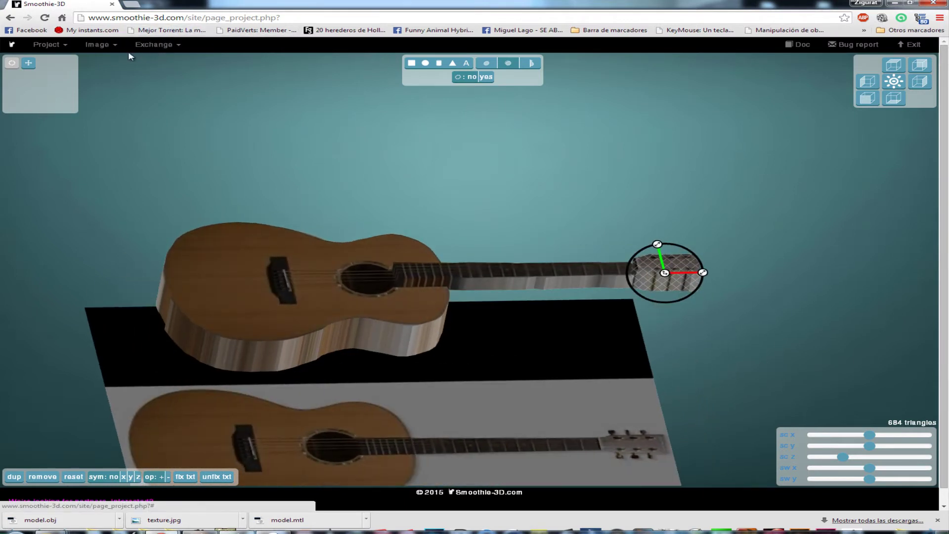
Export the guitar to OBJ, saving the texture (1) and model (1) files in Escritorio
click(152, 47)
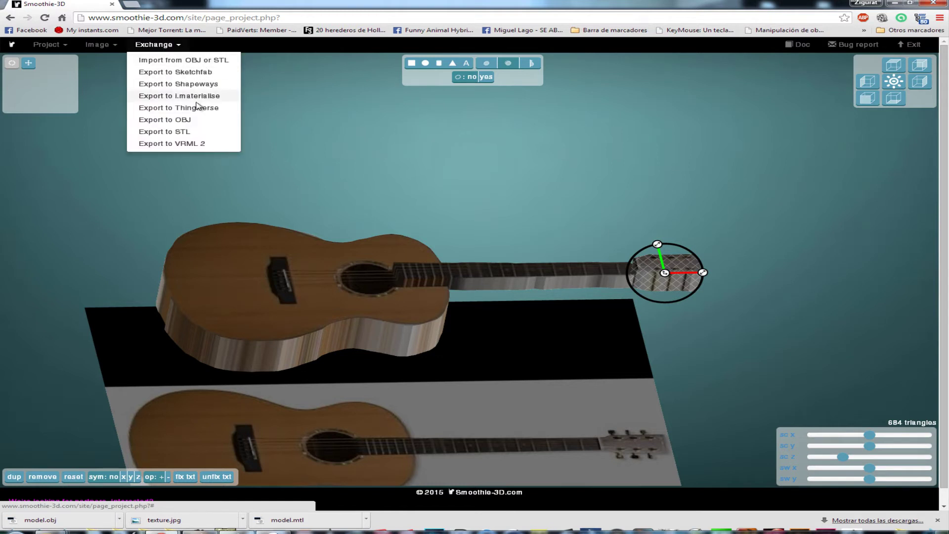
click(190, 120)
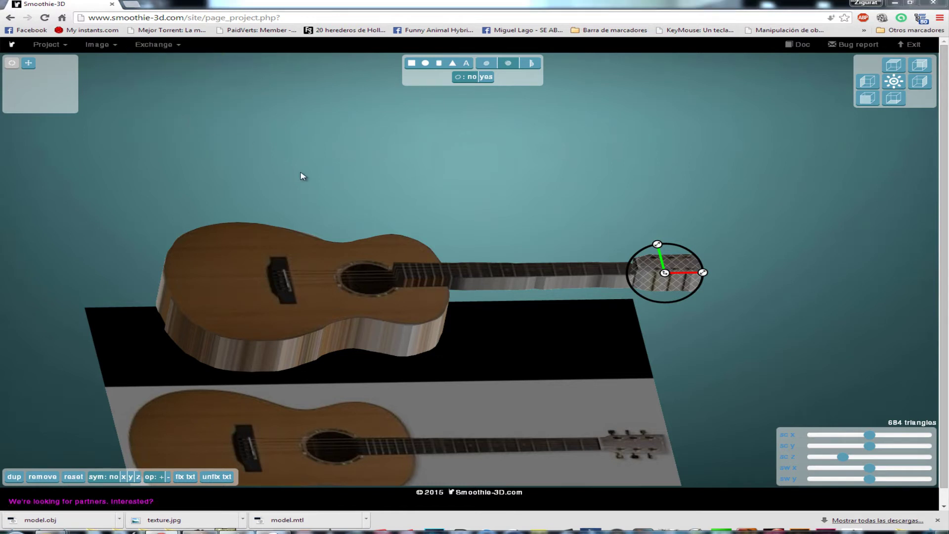
click(371, 259)
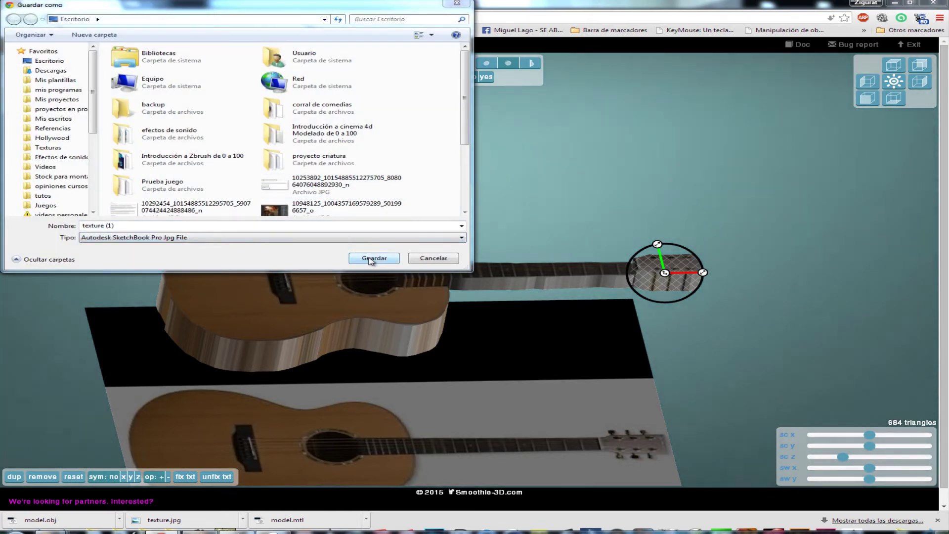
click(370, 259)
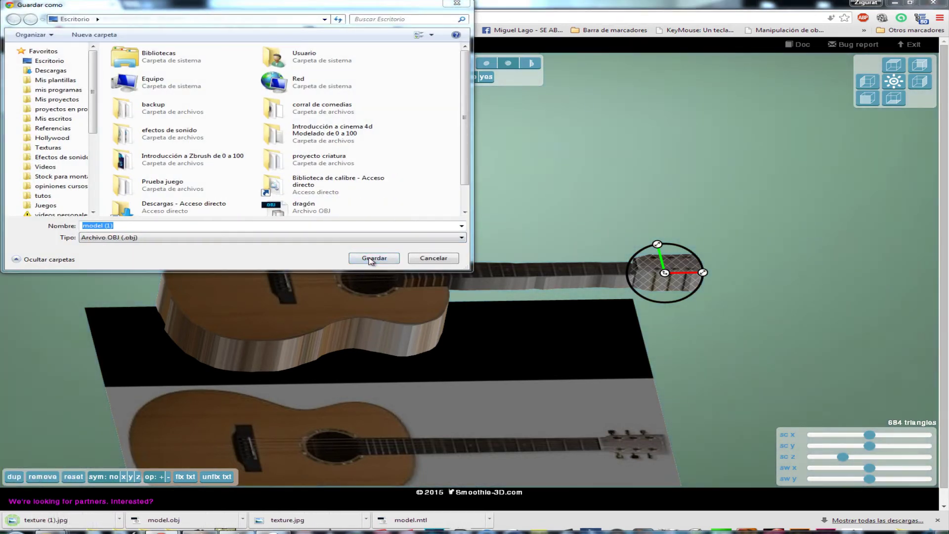
click(388, 262)
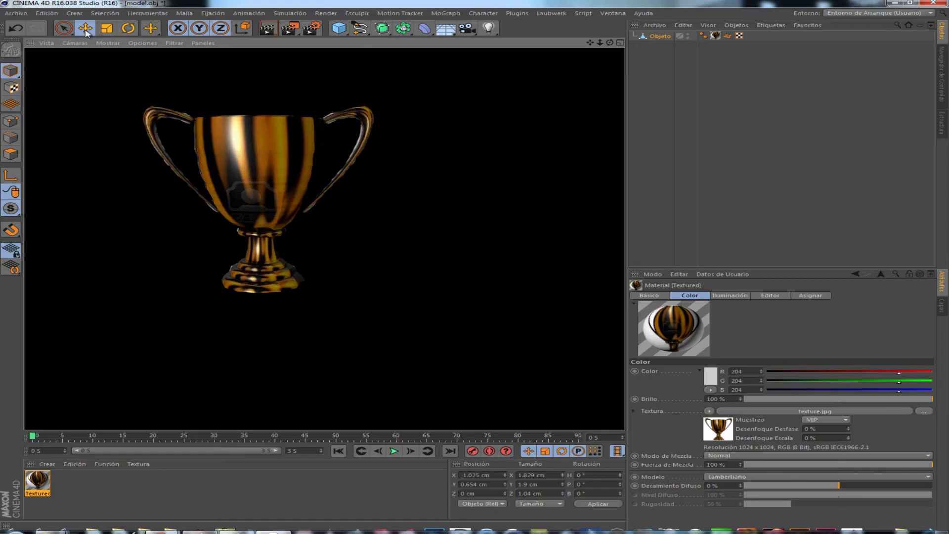
Open the guitar's model (1) OBJ file from Escritorio, accepting the Wavefront import settings
click(16, 13)
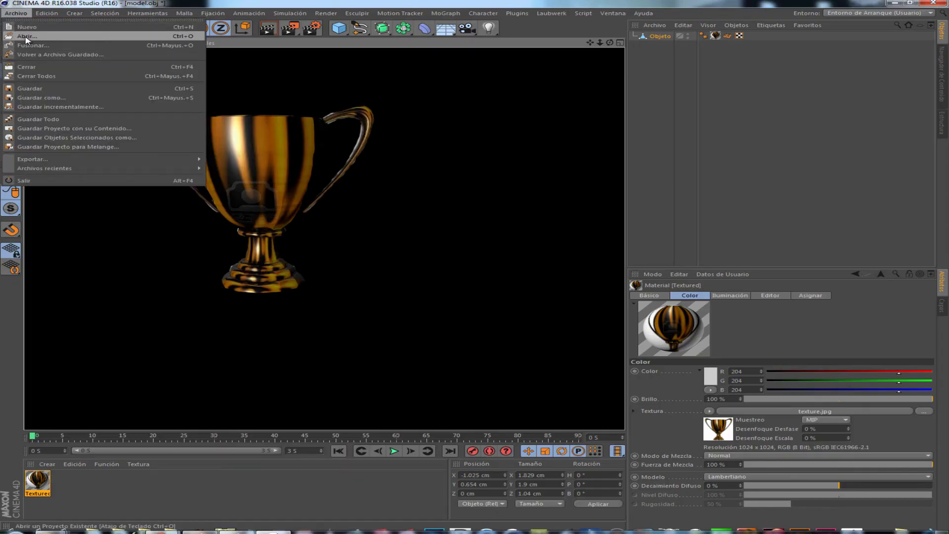
click(25, 45)
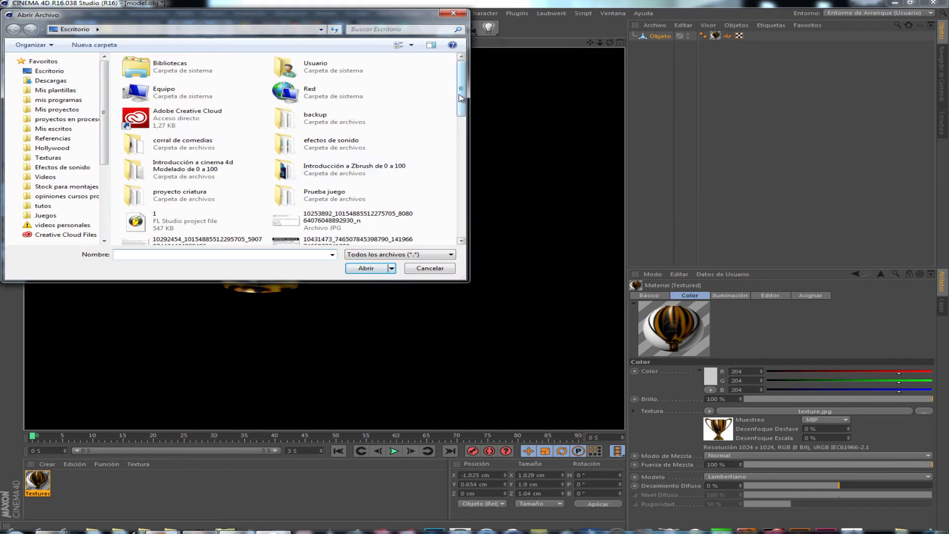
scroll(458, 140, down, 5)
drag(462, 138, 455, 186)
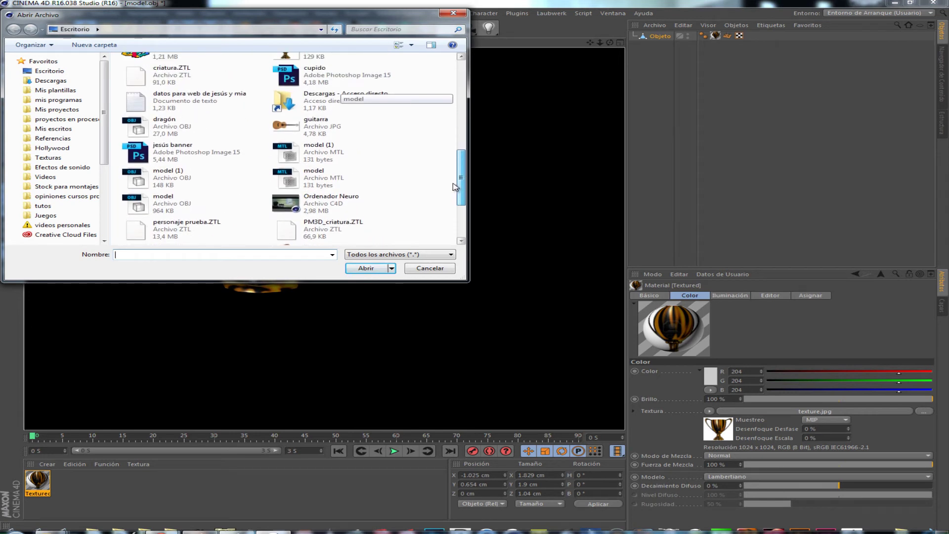
click(148, 178)
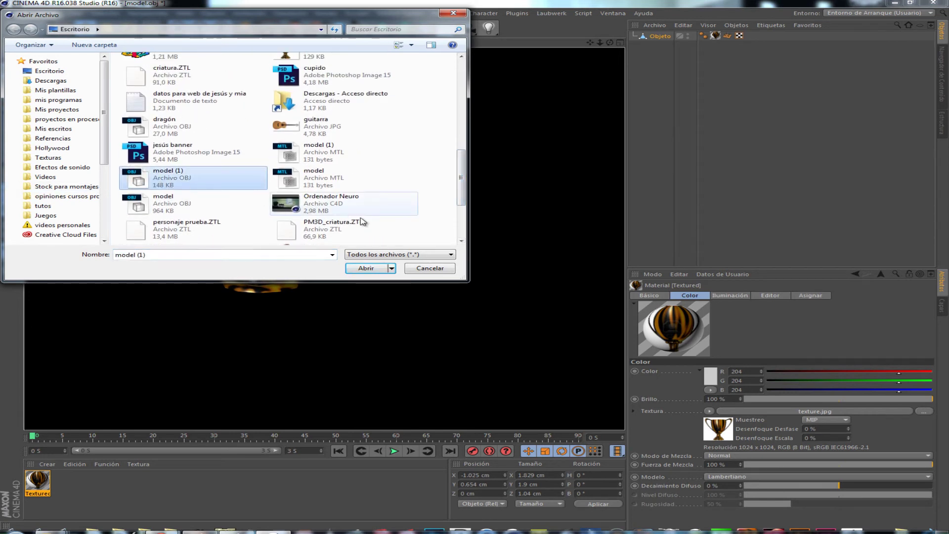
click(366, 268)
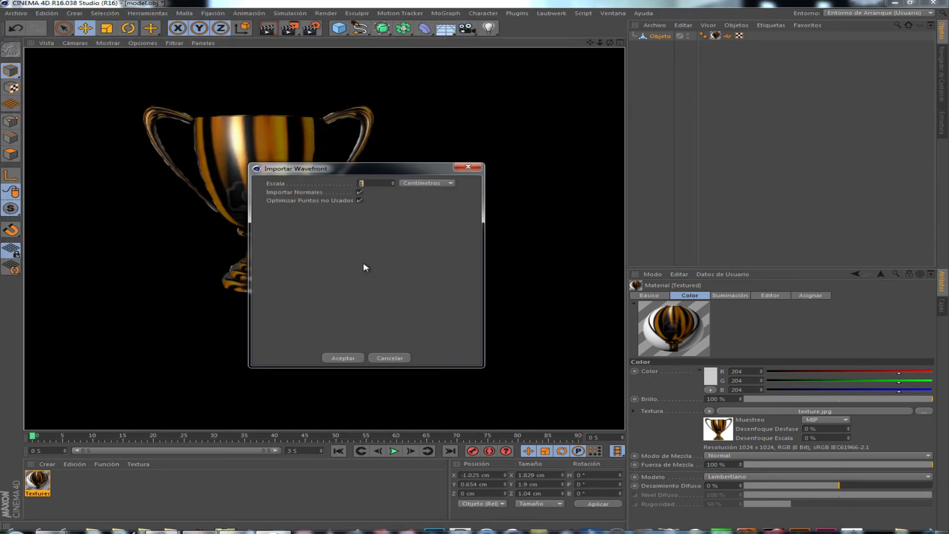
click(351, 359)
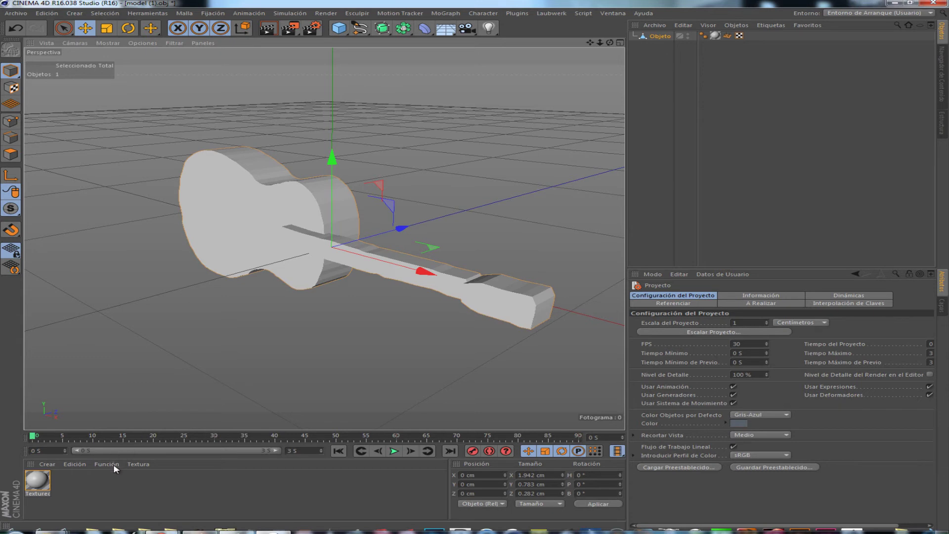
Load the texture (1) image from Escritorio into the Color channel of the guitar's material and close the material editor
double_click(44, 483)
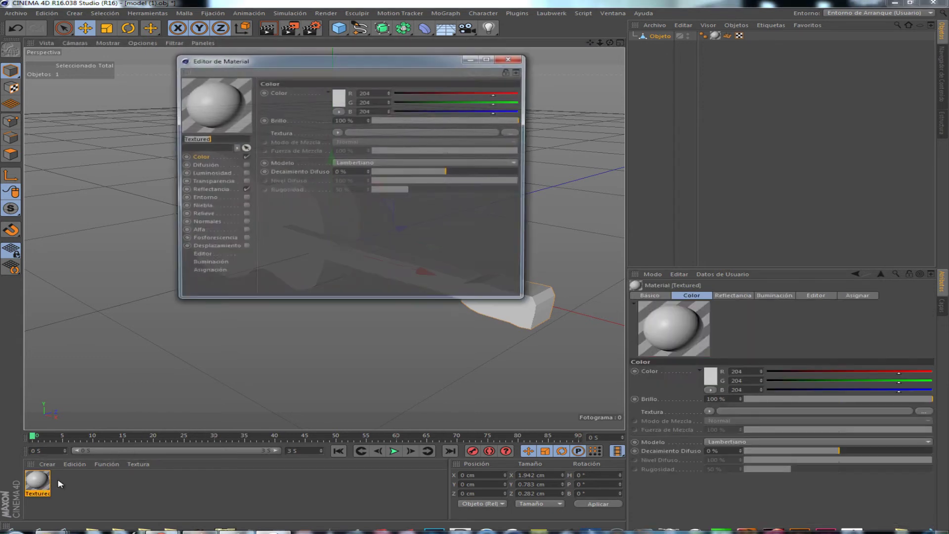
click(513, 132)
drag(642, 159, 621, 286)
click(346, 290)
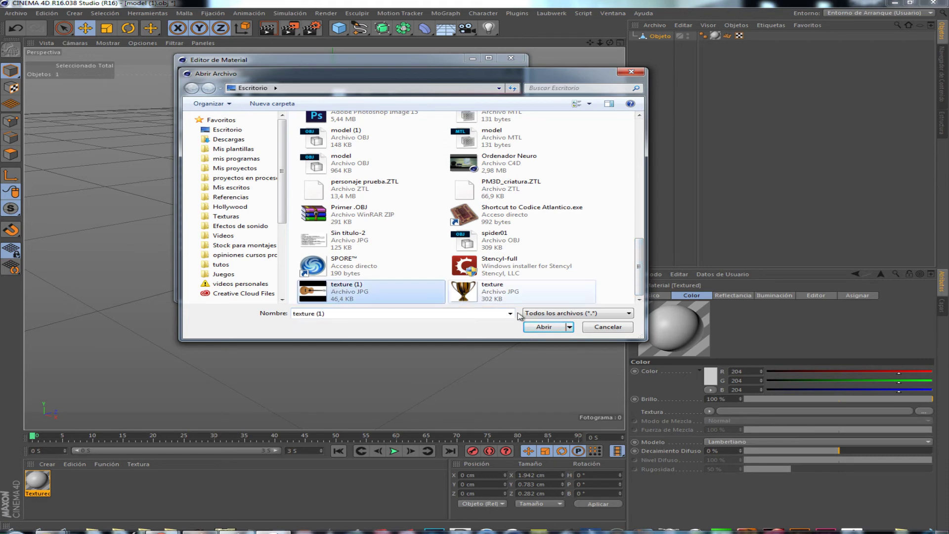
click(537, 329)
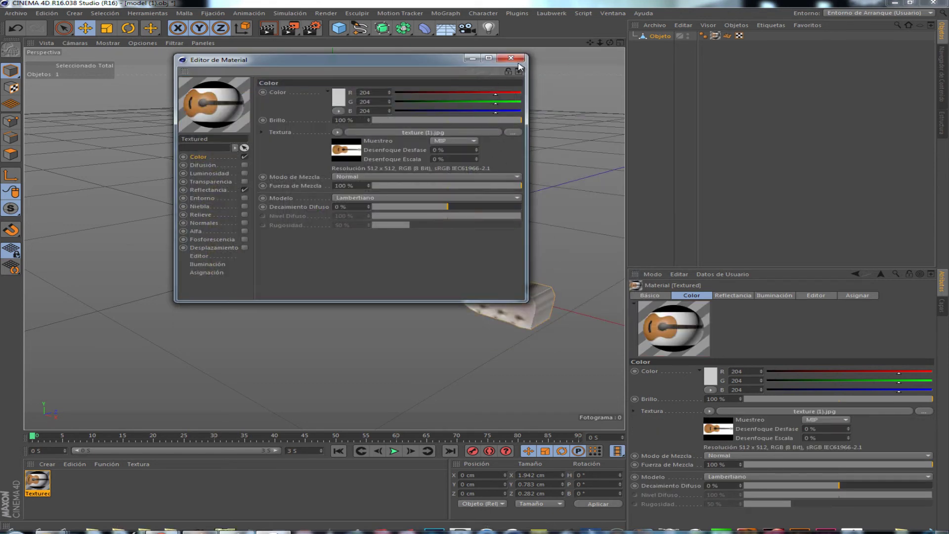
click(513, 60)
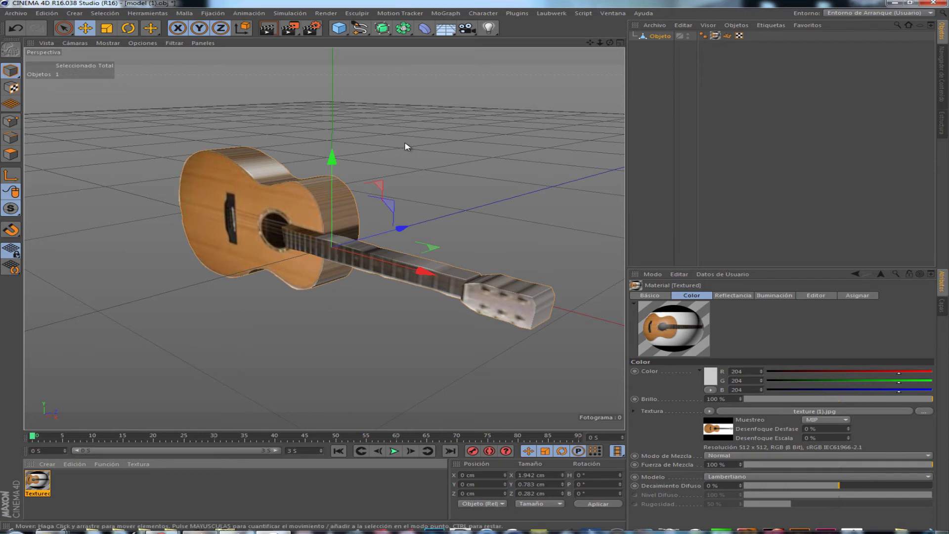
drag(610, 42, 633, 45)
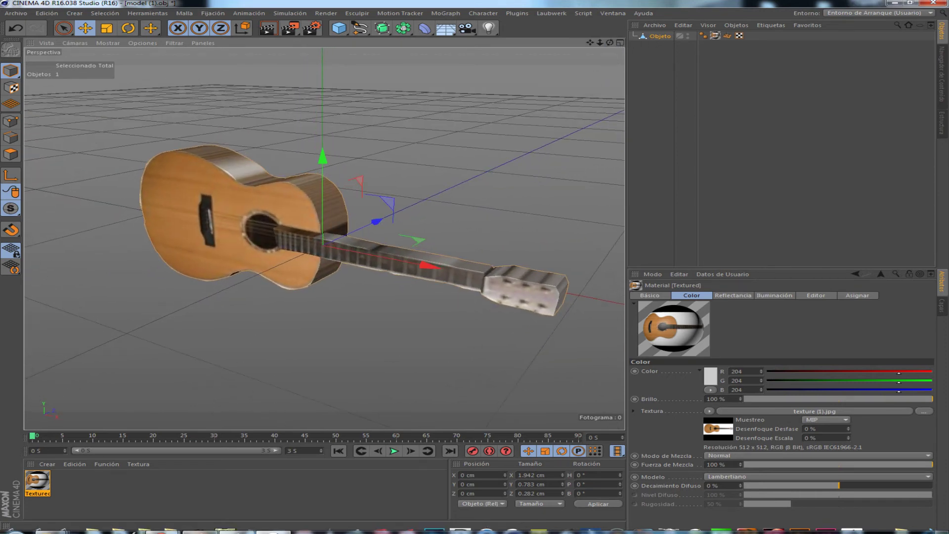
Switch to Smoothie-3D in Chrome and start a new project, discarding the guitar scene
mouse_move(162, 531)
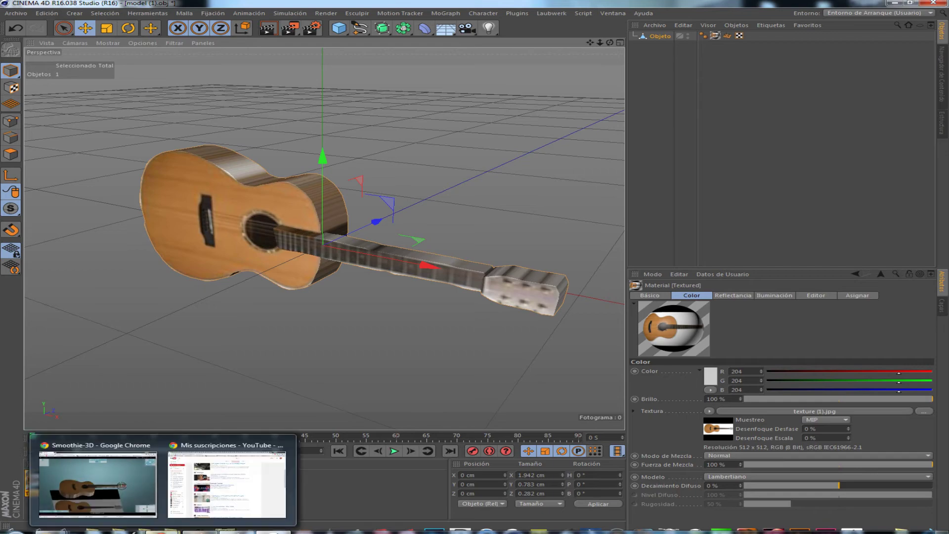
click(79, 489)
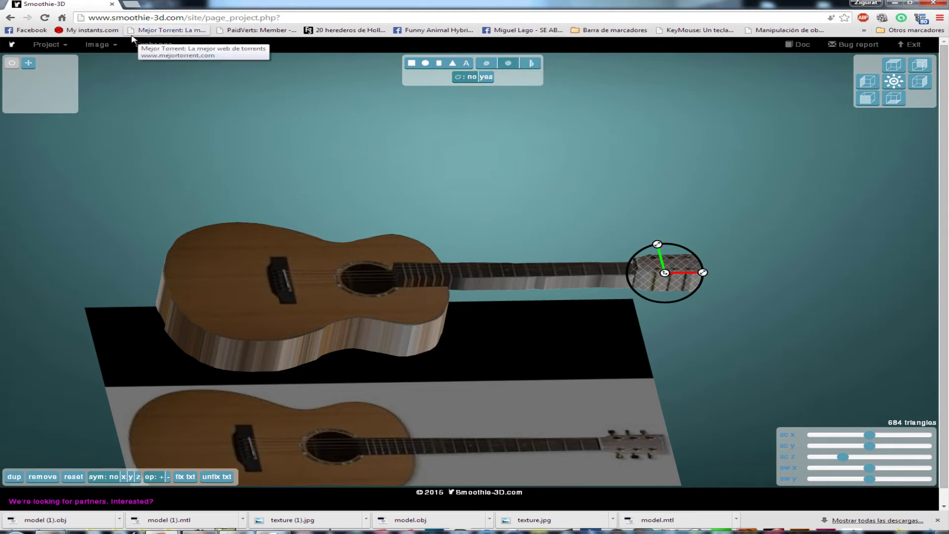
click(63, 47)
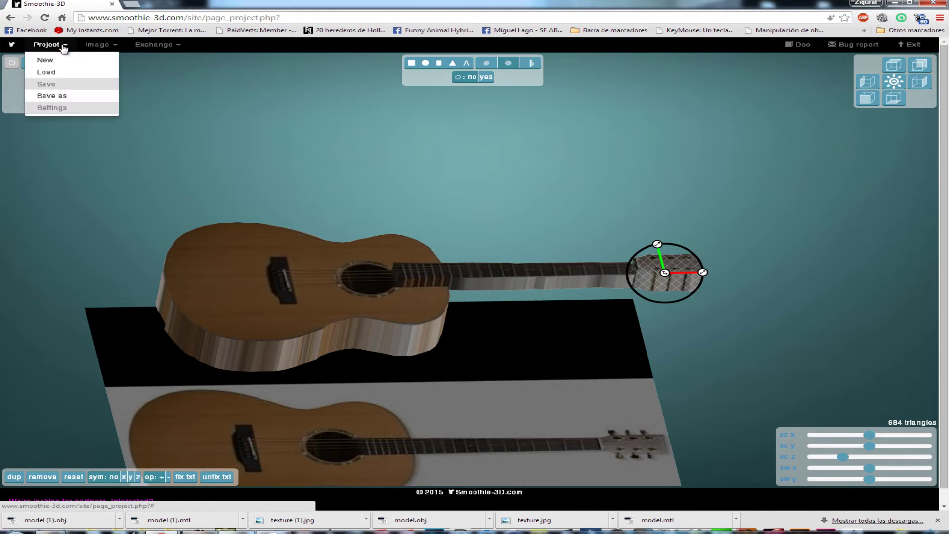
click(62, 60)
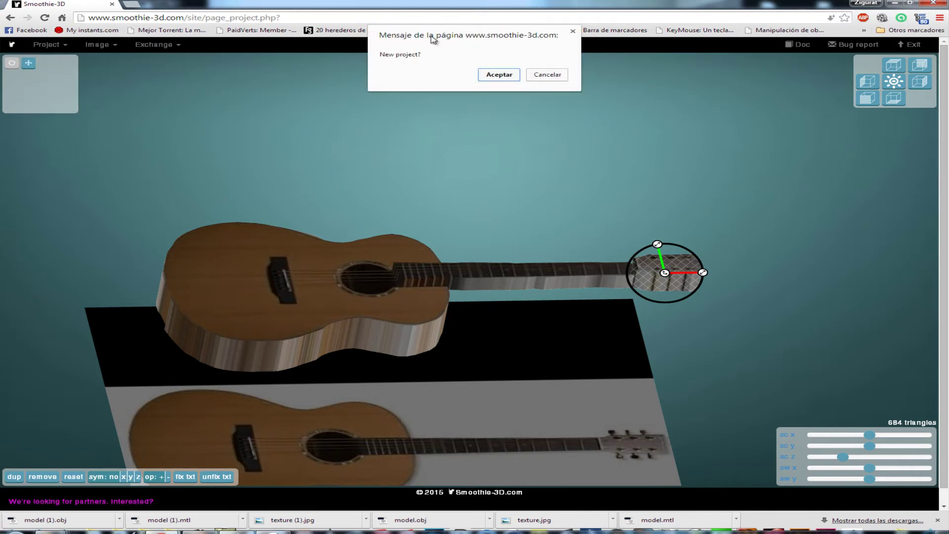
click(499, 75)
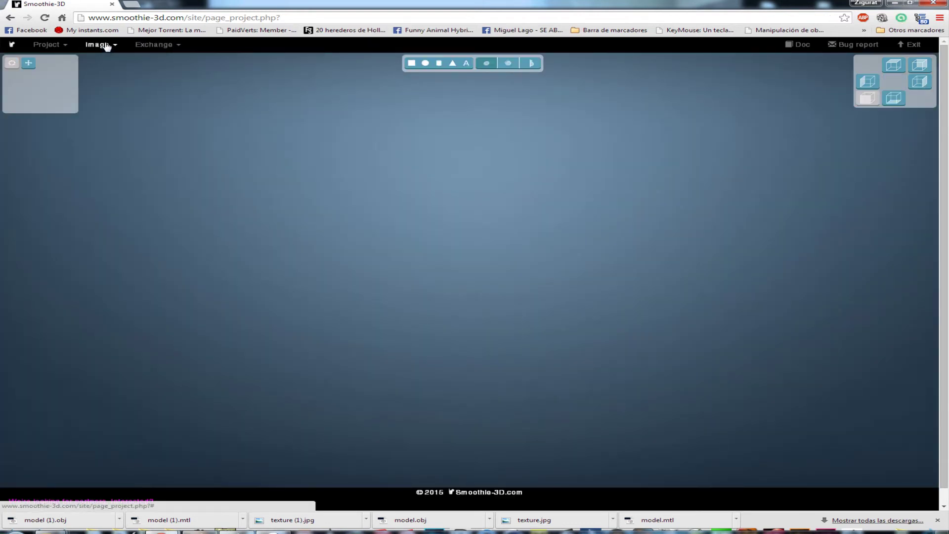
Load the ardilla JPG from Escritorio as the project's reference image
click(106, 47)
click(97, 58)
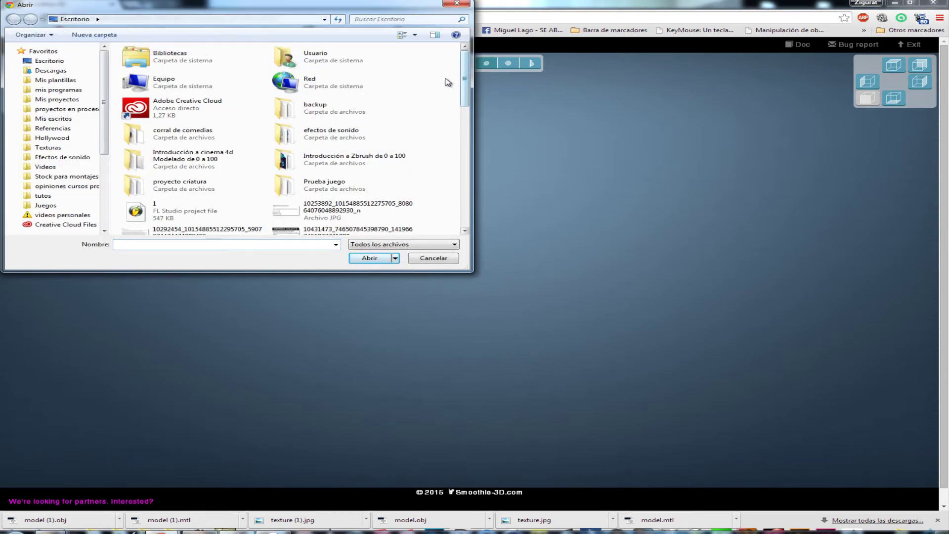
drag(465, 78, 464, 148)
drag(218, 6, 262, 45)
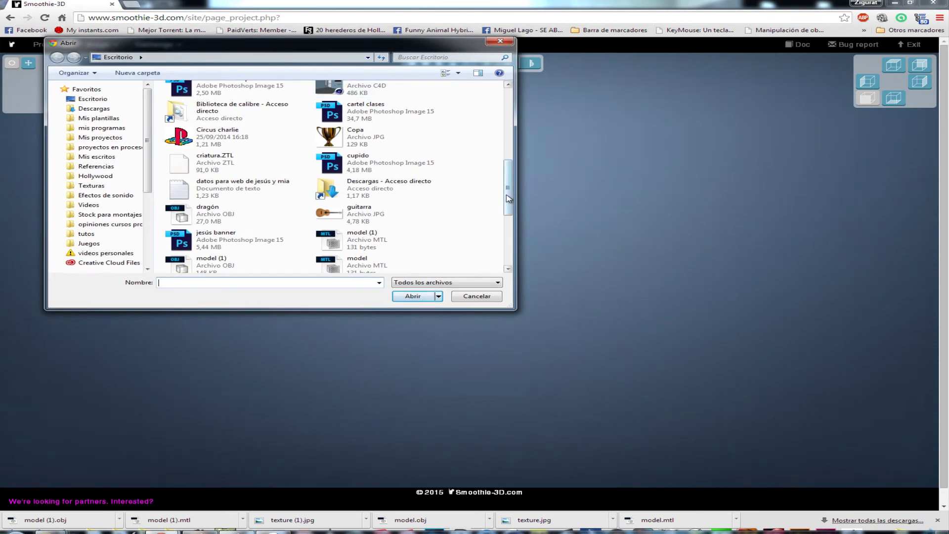
drag(506, 194, 498, 150)
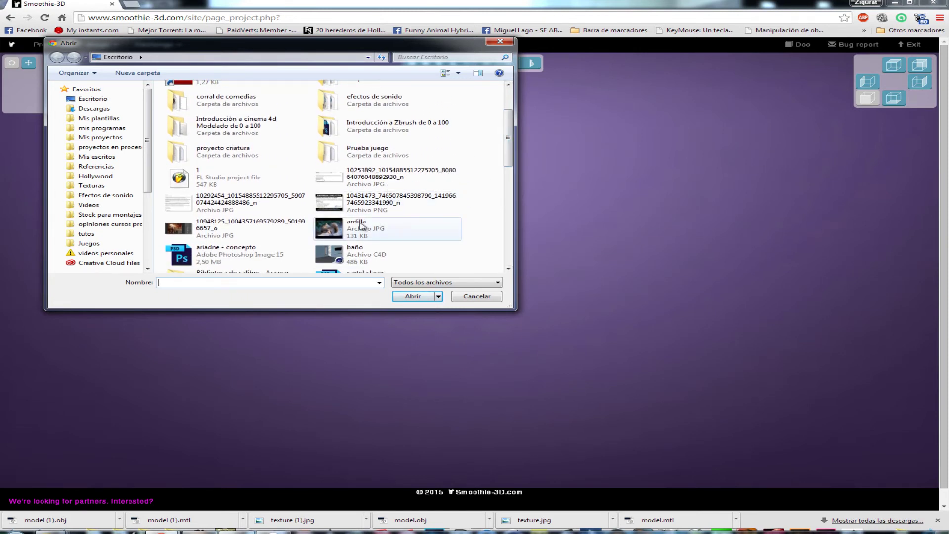
click(330, 229)
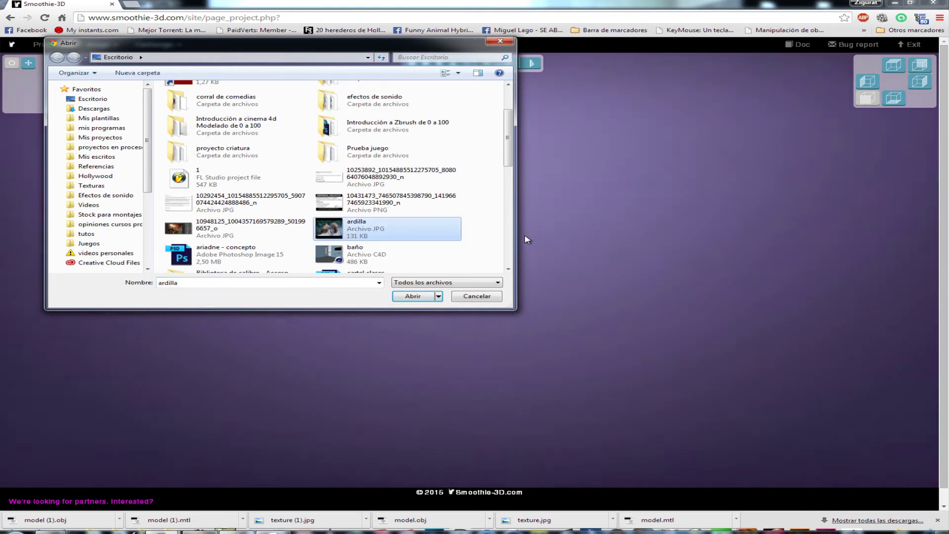
click(412, 296)
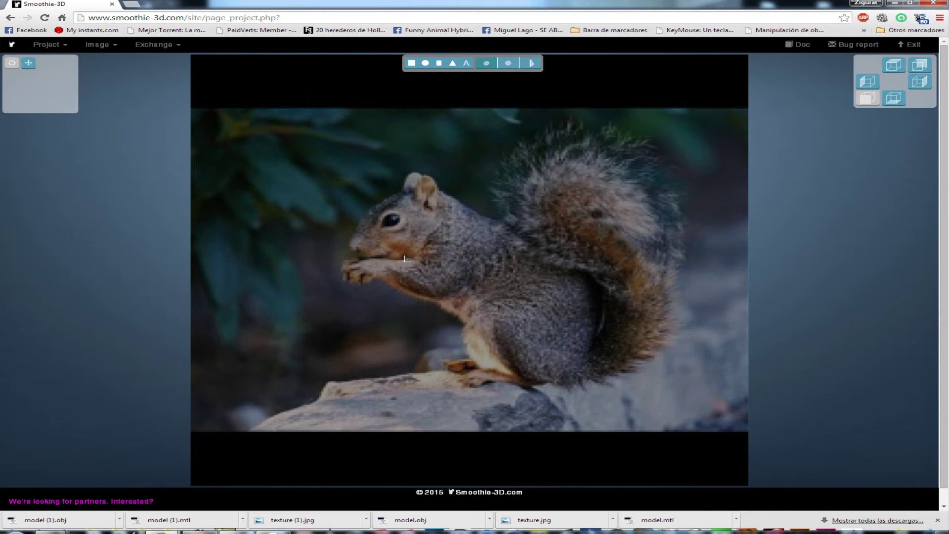
Trace closed freehand outlines around the squirrel's raised front paw and around its head to create two separate shapes
mouse_move(384, 257)
mouse_down()
mouse_move(338, 264)
mouse_move(351, 284)
mouse_move(383, 274)
mouse_up()
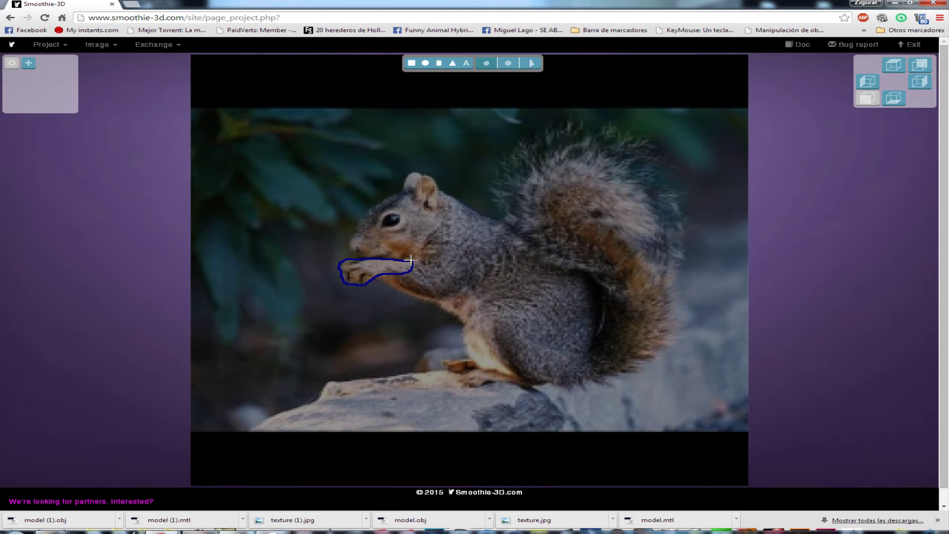
drag(410, 259, 411, 261)
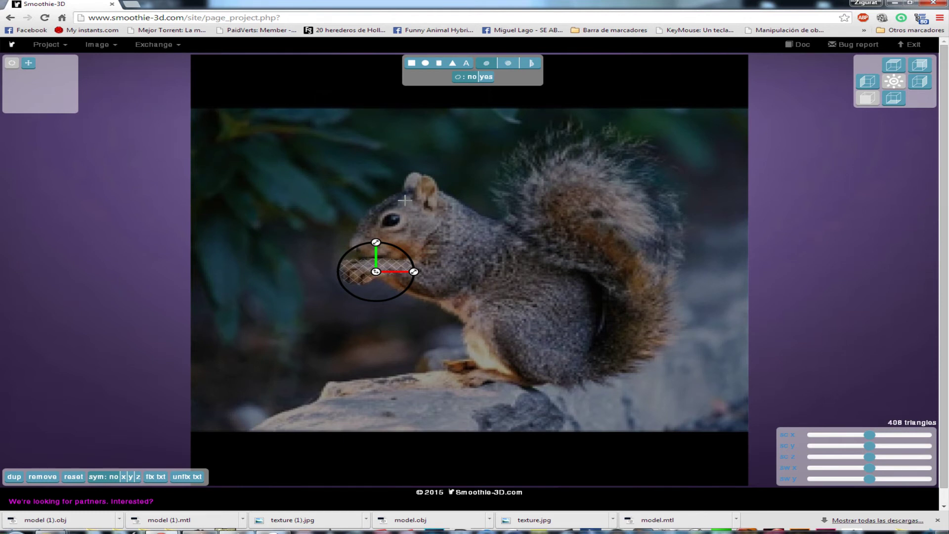
mouse_move(404, 192)
mouse_down()
mouse_move(369, 208)
mouse_move(352, 238)
mouse_move(355, 253)
mouse_move(402, 257)
mouse_move(435, 235)
mouse_up()
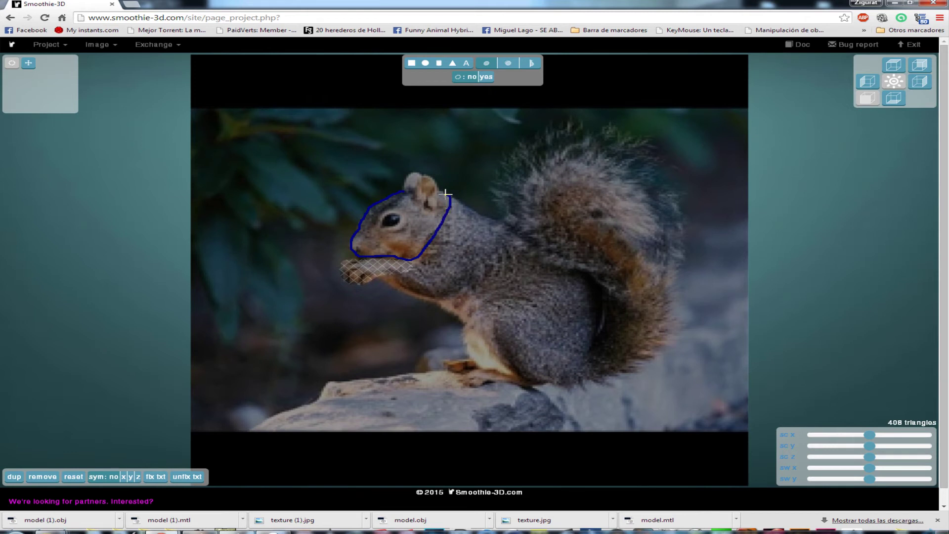
drag(430, 189, 406, 190)
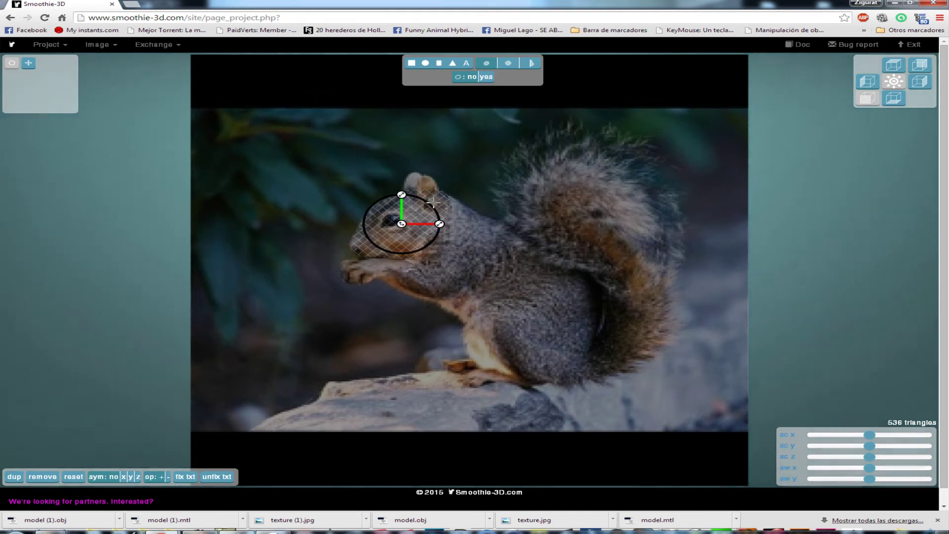
Trace a closed freehand outline around the squirrel's near ear to create its shape
click(431, 176)
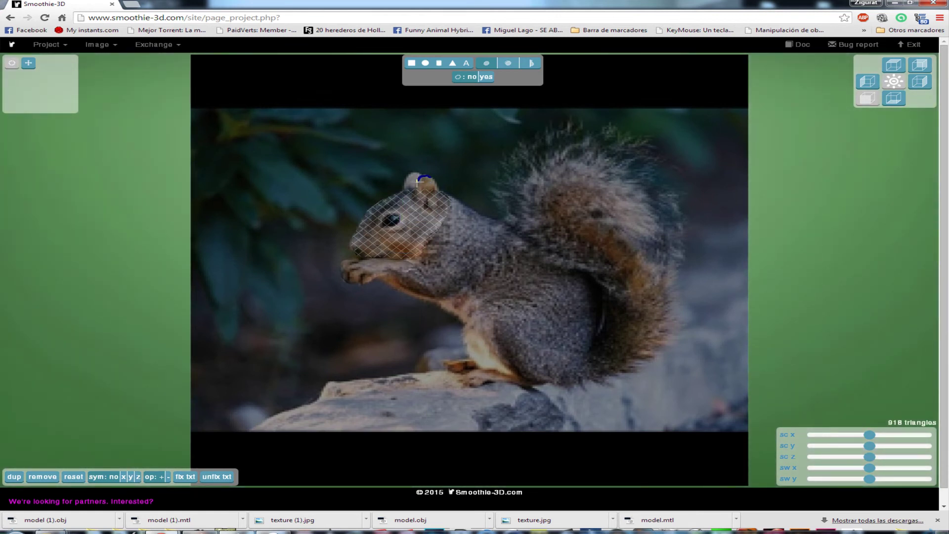
drag(414, 188, 414, 197)
drag(438, 198, 425, 176)
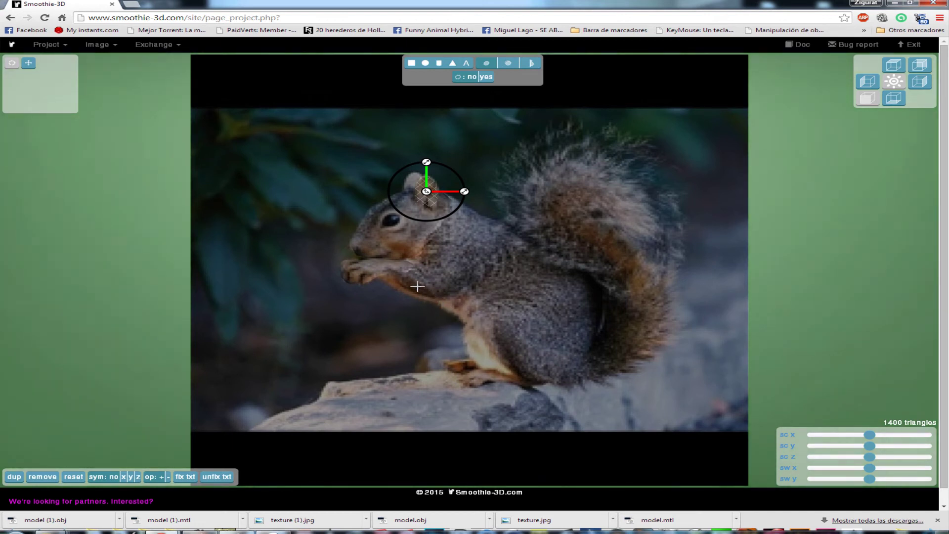
Trace the squirrel's body as one closed freehand shape, from the throat along the belly, rump and back to the neck
click(406, 258)
mouse_move(407, 258)
mouse_down()
mouse_move(402, 290)
mouse_move(461, 322)
mouse_up()
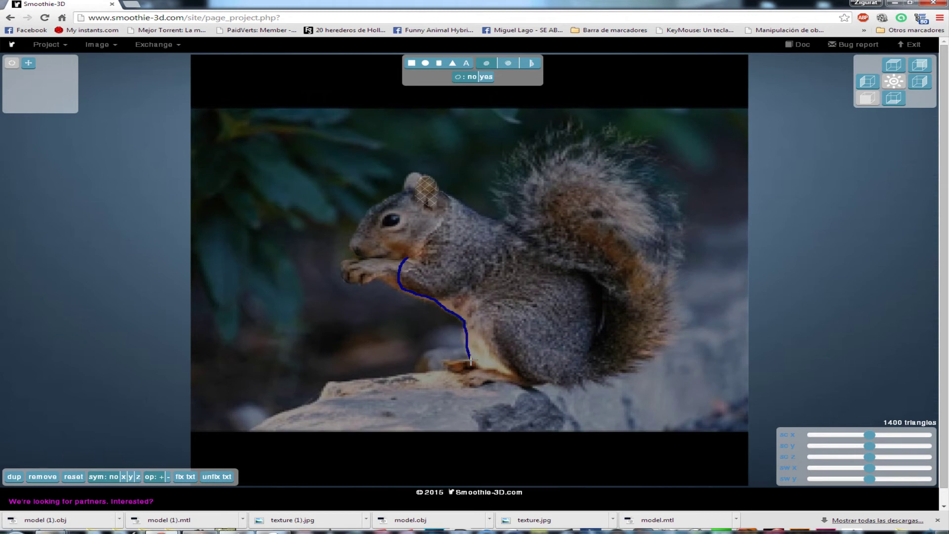
mouse_move(497, 370)
mouse_down()
mouse_move(528, 383)
mouse_move(582, 382)
mouse_move(593, 358)
mouse_move(591, 297)
mouse_move(554, 251)
mouse_move(443, 195)
mouse_up()
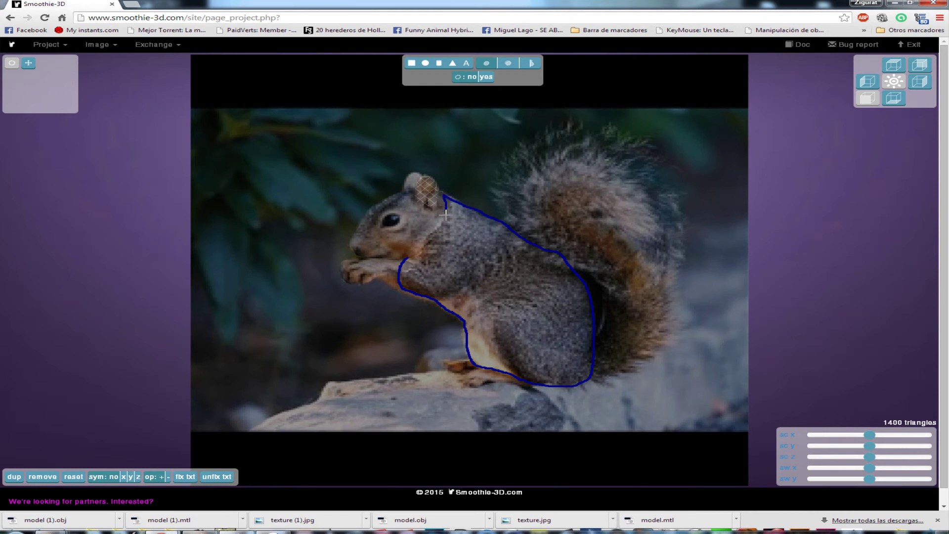
mouse_move(433, 230)
mouse_down()
mouse_move(420, 258)
mouse_move(405, 258)
mouse_up()
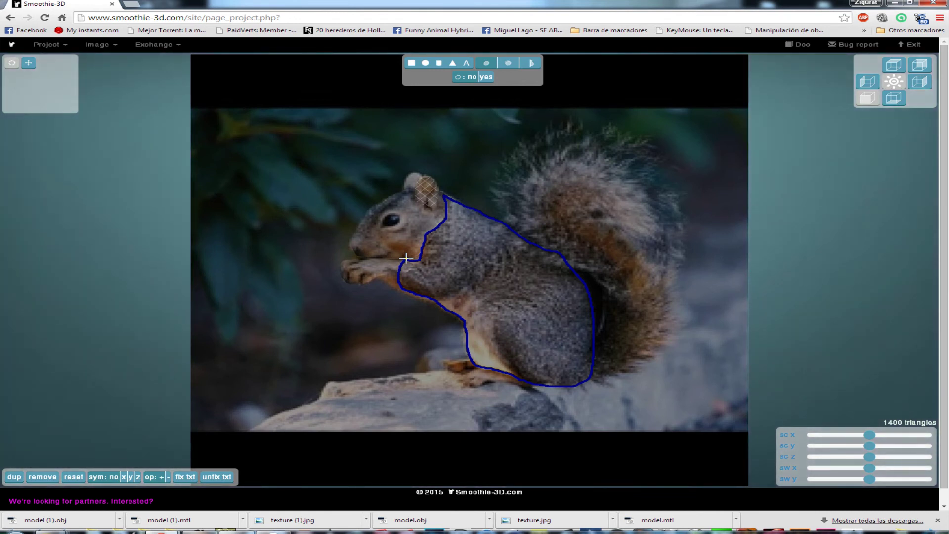
drag(406, 258, 406, 258)
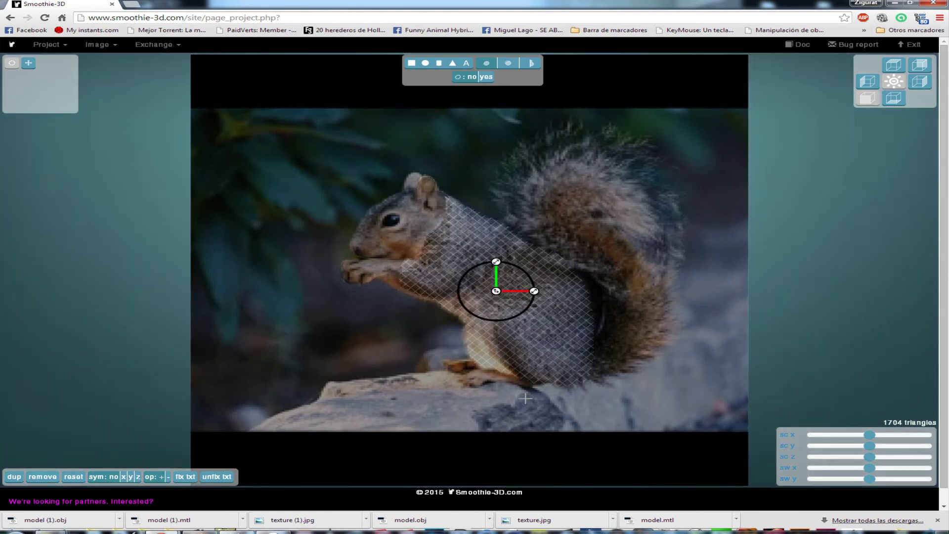
Trace closed freehand outlines around the squirrel's hind foot and its bushy tail to create two separate shapes
click(461, 381)
mouse_move(464, 371)
mouse_down()
mouse_move(533, 384)
mouse_move(495, 377)
mouse_up()
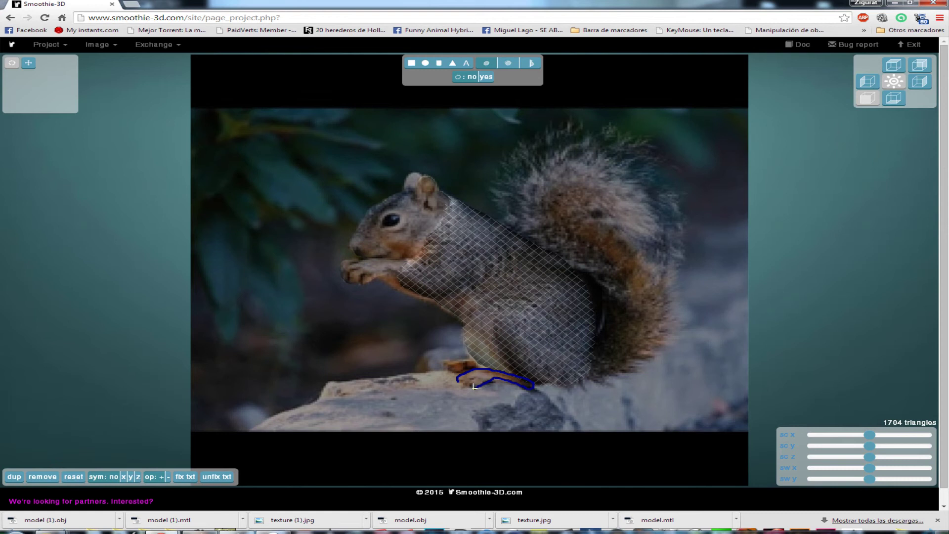
drag(458, 381, 459, 380)
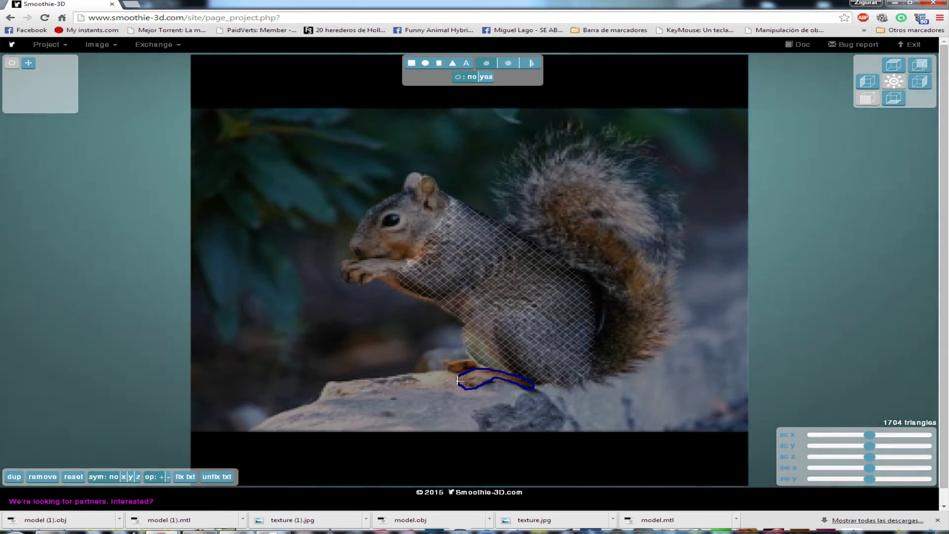
click(507, 222)
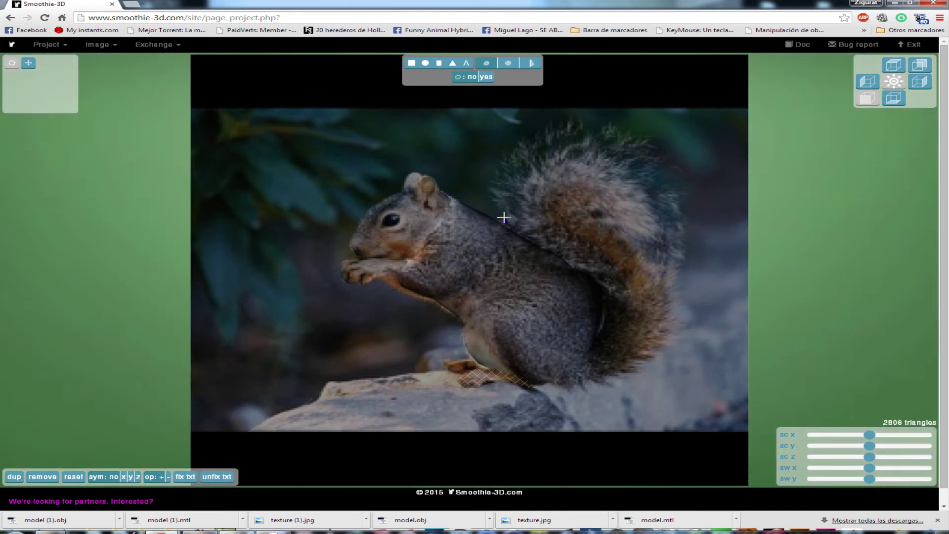
mouse_move(505, 210)
mouse_down()
mouse_move(528, 174)
mouse_move(558, 158)
mouse_move(593, 158)
mouse_move(632, 176)
mouse_move(666, 250)
mouse_move(664, 319)
mouse_move(628, 359)
mouse_move(590, 373)
mouse_move(584, 295)
mouse_move(509, 223)
mouse_up()
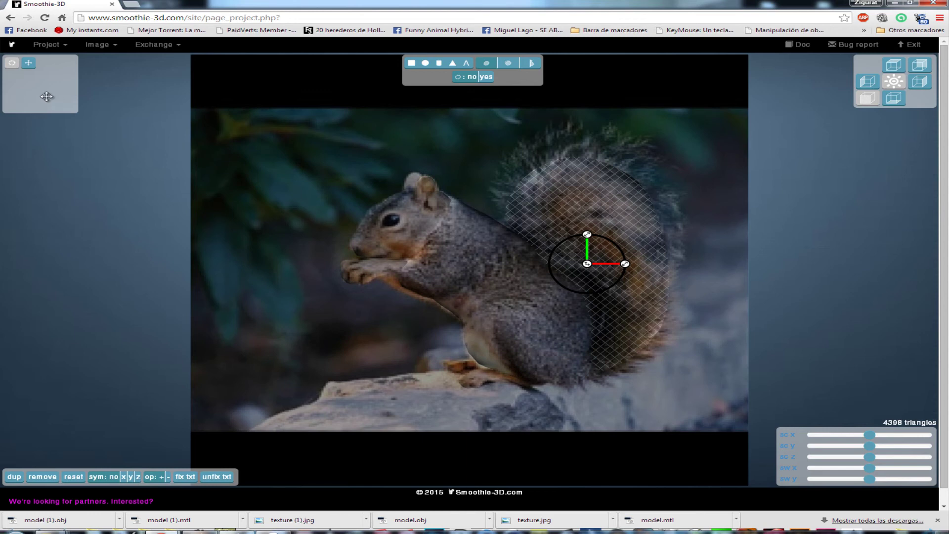
Turn on z symmetry for the squirrel's front paw and move the mirrored paws apart to a z offset of 0.094
drag(51, 99, 104, 100)
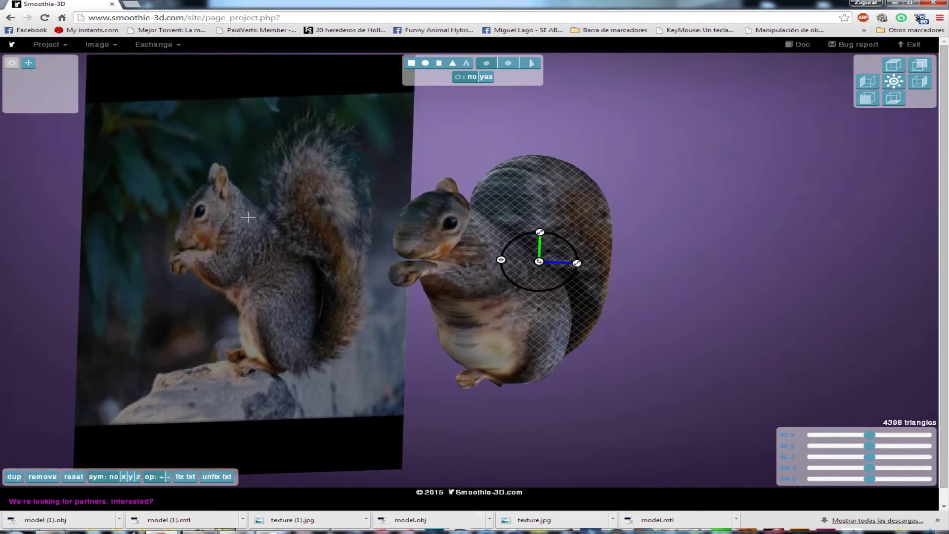
click(406, 271)
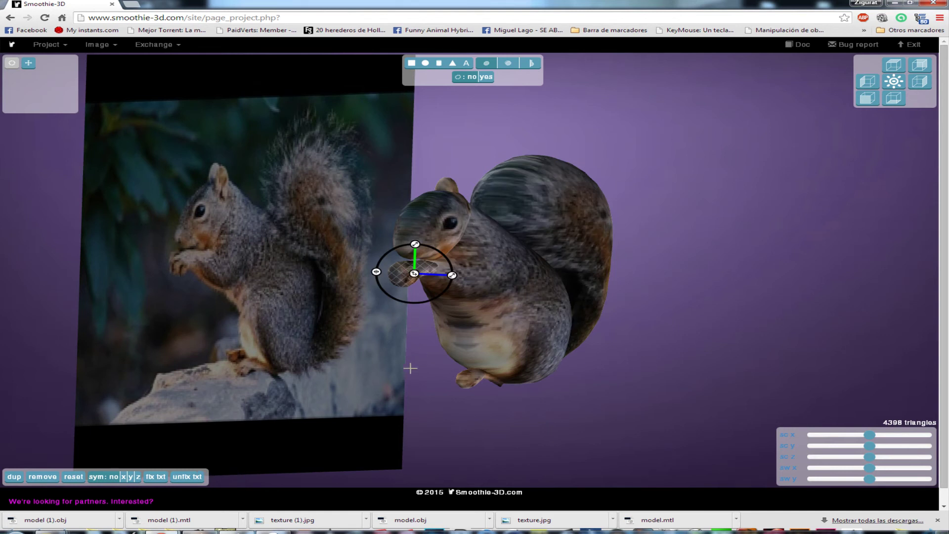
click(138, 476)
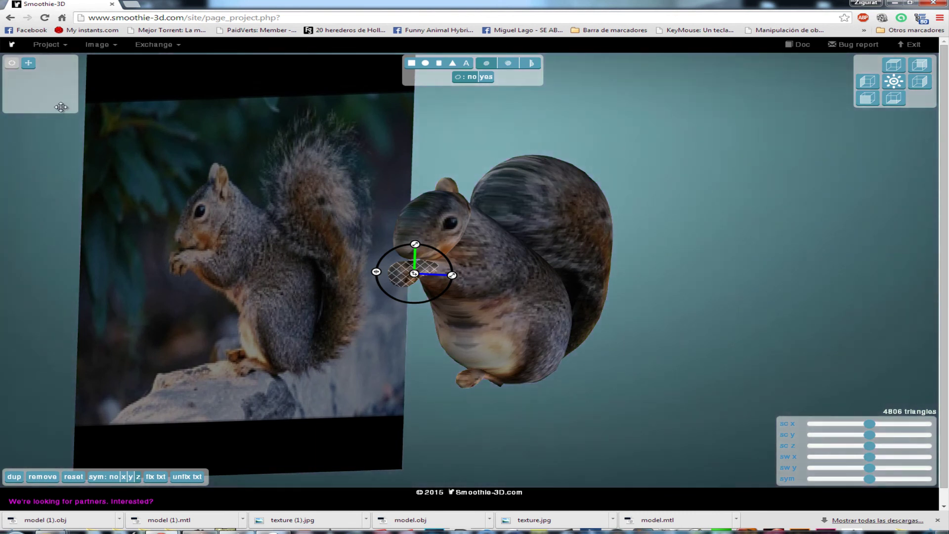
drag(52, 95, 61, 97)
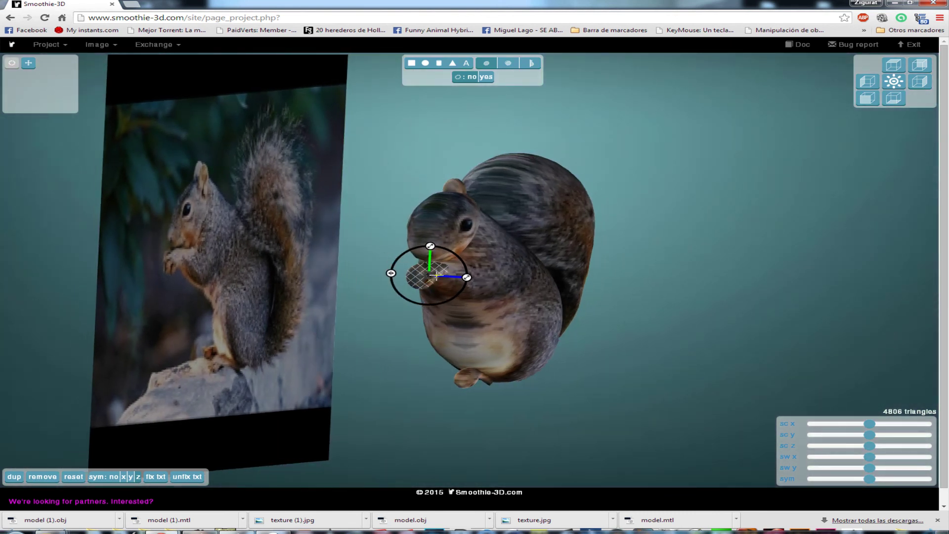
drag(441, 277, 464, 283)
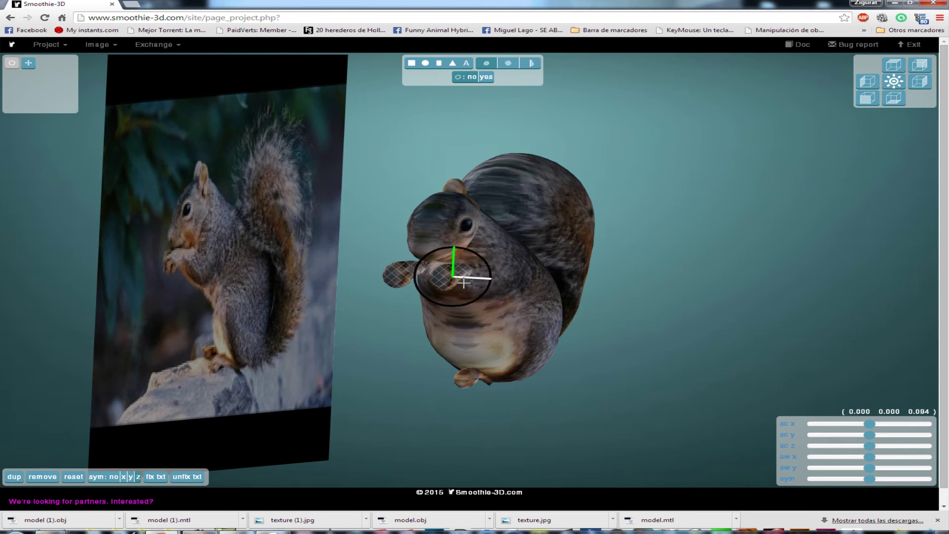
Reposition the mirrored front paws closer to the body, at 0.041 along x and -0.034 along y
drag(67, 98, 32, 101)
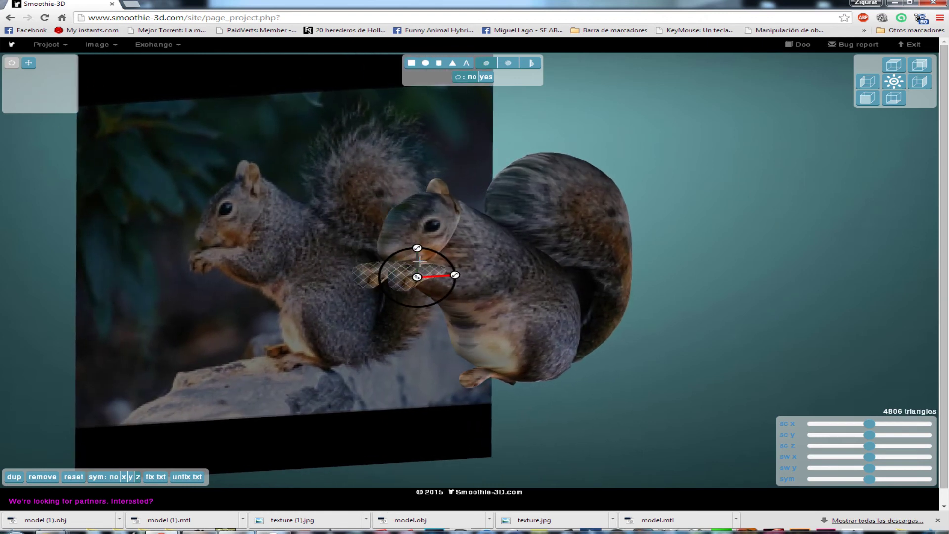
drag(434, 276, 435, 278)
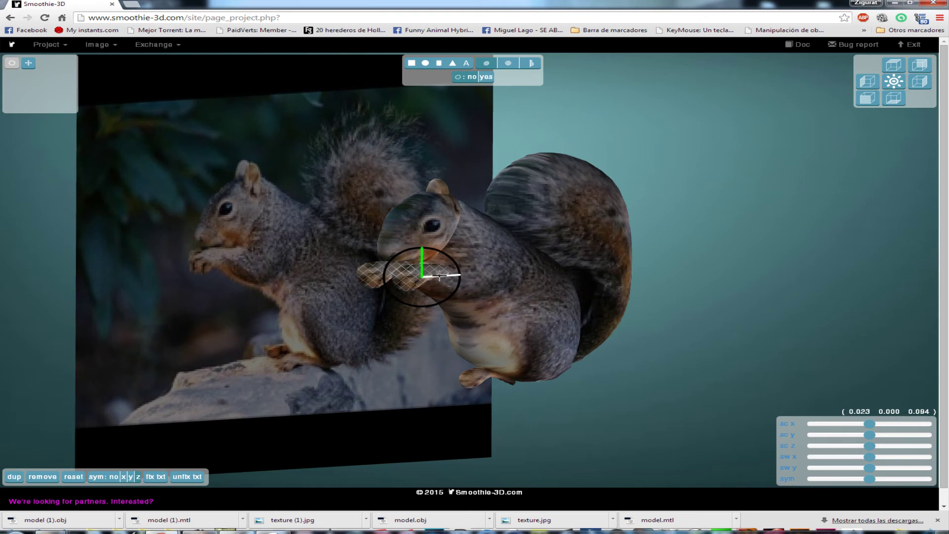
drag(444, 275, 443, 276)
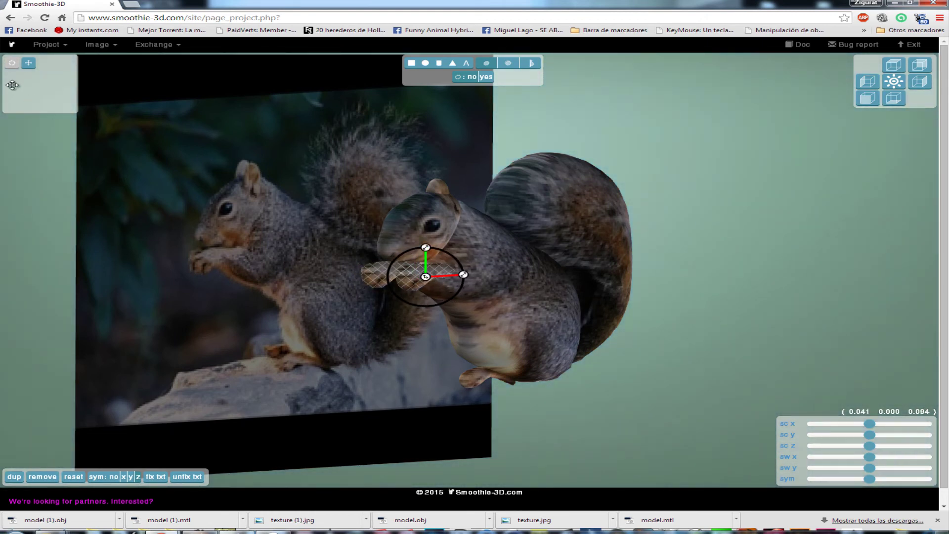
mouse_move(46, 100)
mouse_down()
mouse_move(73, 93)
mouse_move(12, 84)
mouse_move(11, 96)
mouse_move(39, 87)
mouse_move(29, 94)
mouse_up()
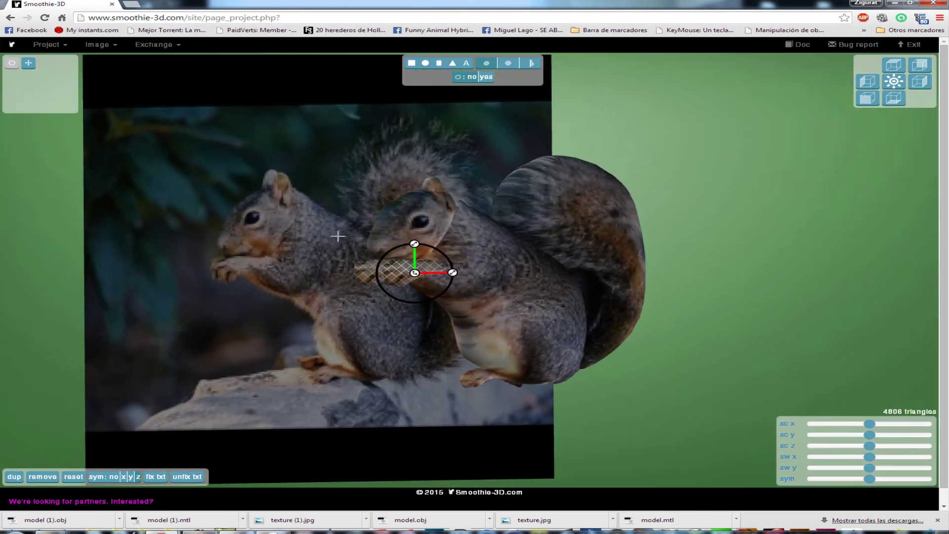
drag(414, 258, 414, 266)
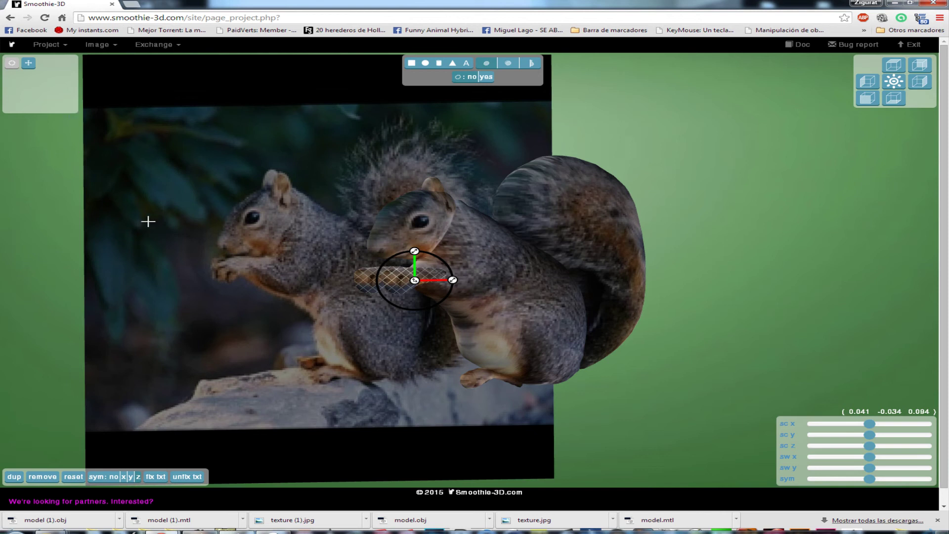
Turn on z symmetry for the hind foot, spread the mirrored feet to a z offset of 0.098, and raise them slightly
click(477, 377)
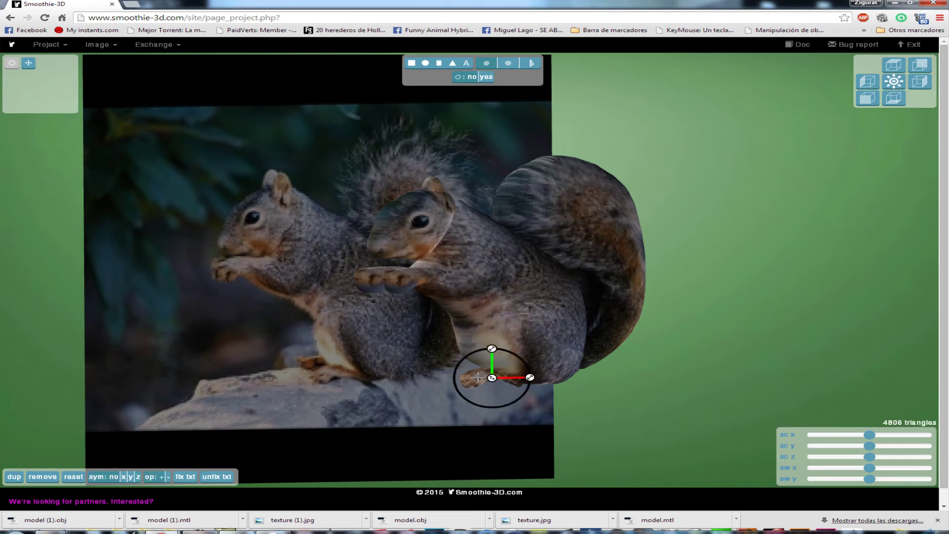
click(138, 477)
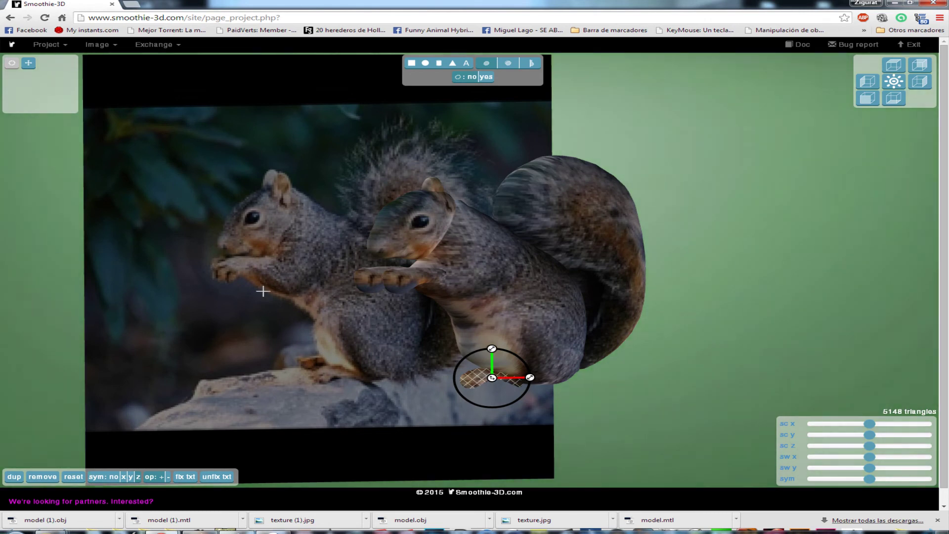
drag(43, 99, 79, 102)
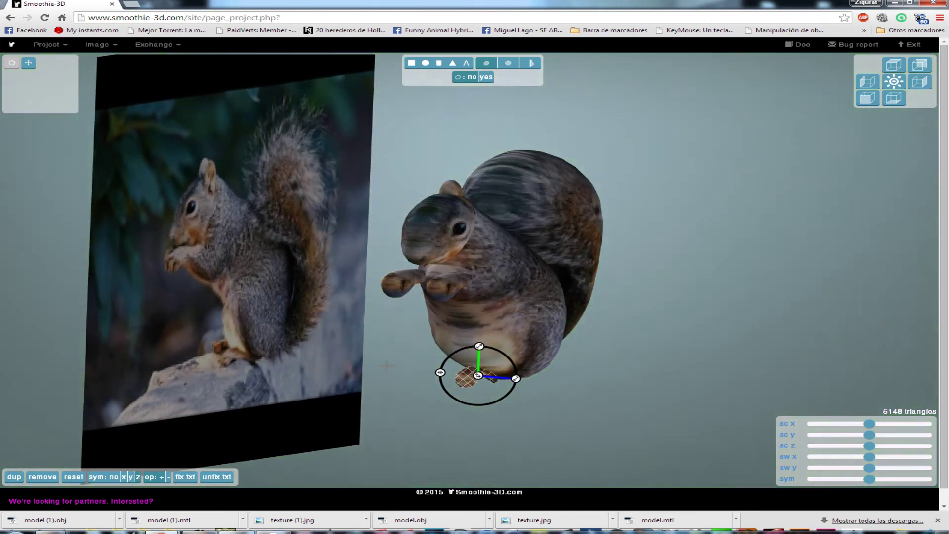
drag(515, 379, 524, 381)
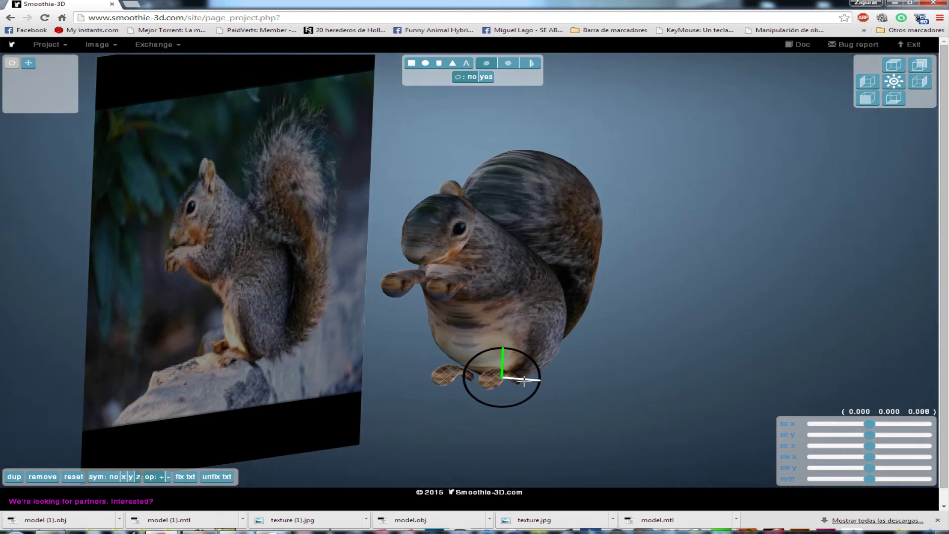
drag(502, 347, 503, 339)
drag(47, 99, 0, 96)
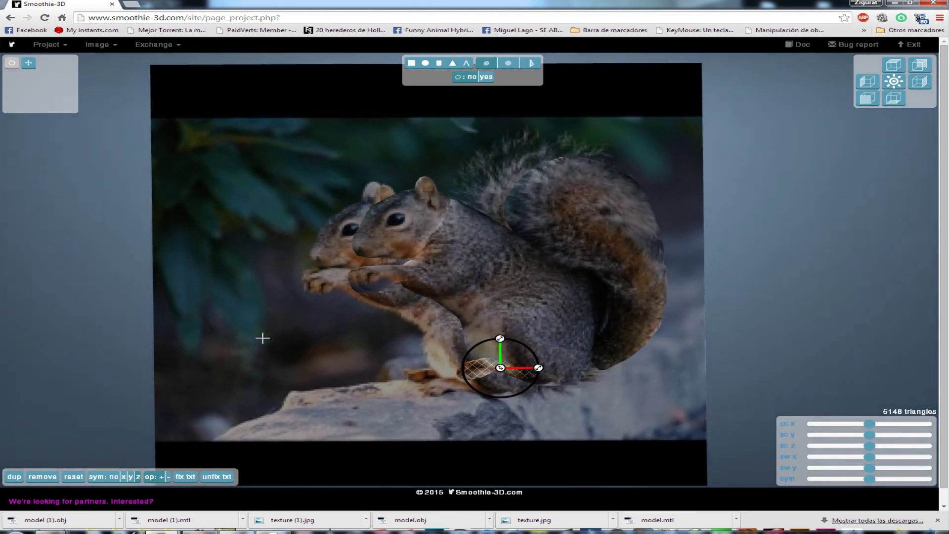
Raise the mirrored front paws beneath the squirrel's head to a y position of 0.013
click(391, 271)
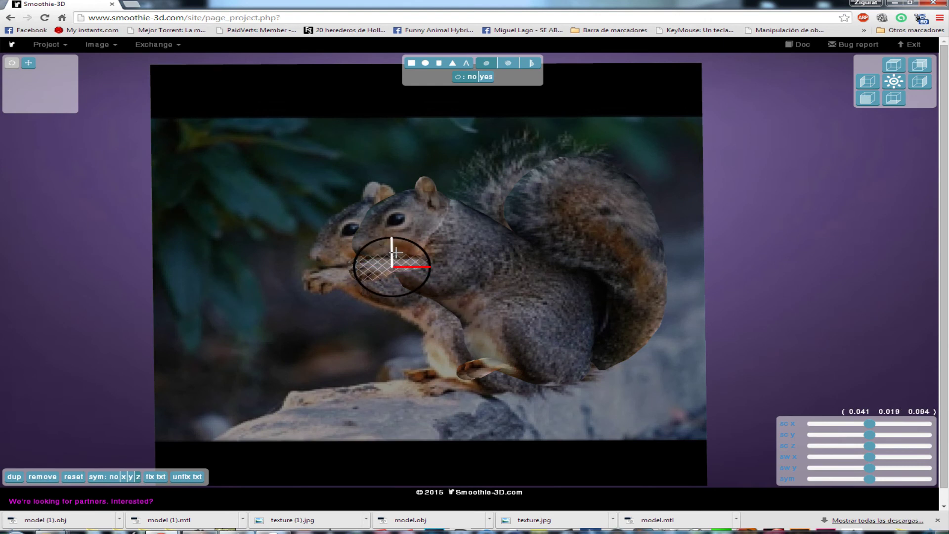
drag(395, 253, 398, 255)
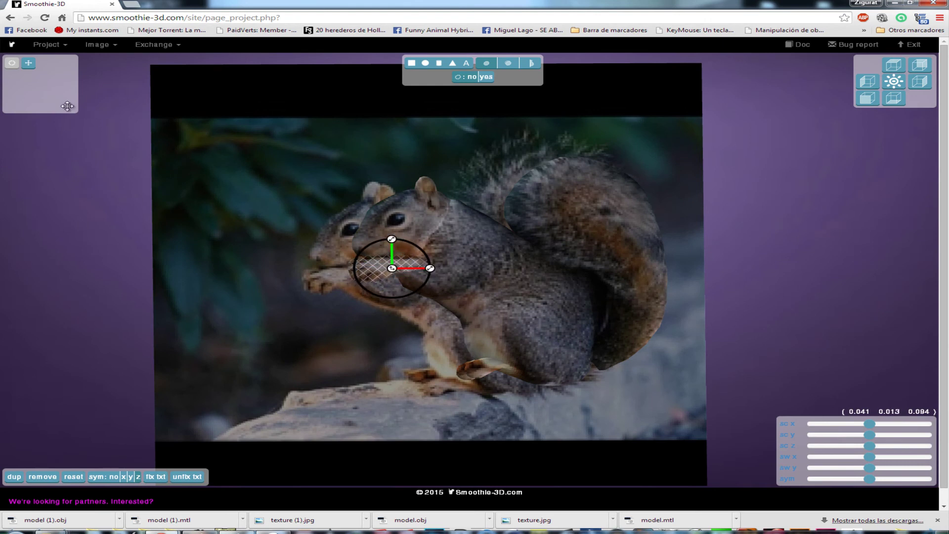
drag(76, 102, 49, 109)
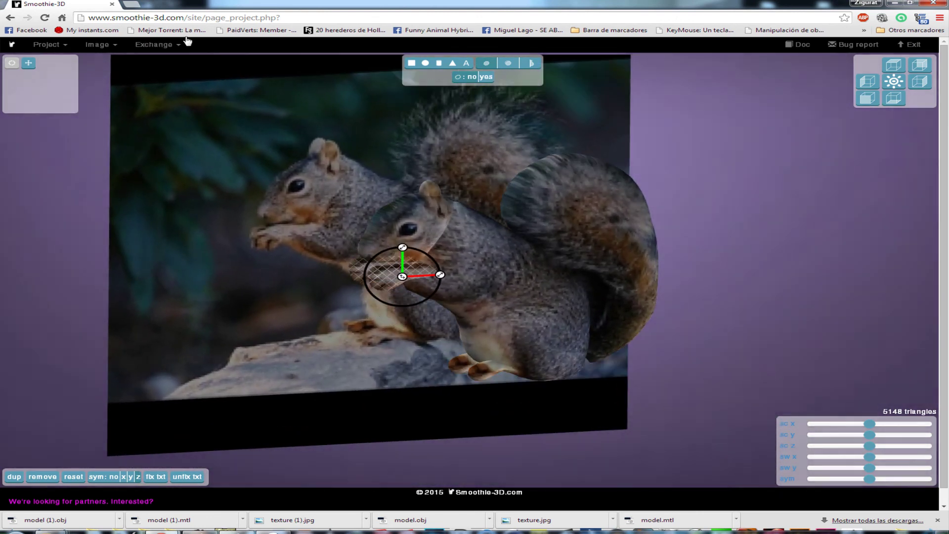
Export the squirrel as OBJ, saving model (2) and texture (2) with the accompanying material file to the desktop
click(163, 45)
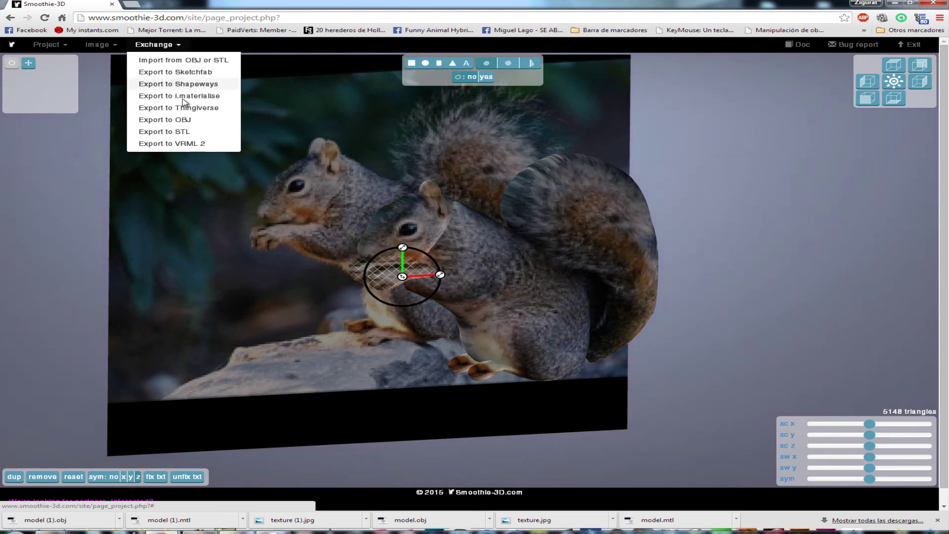
click(189, 120)
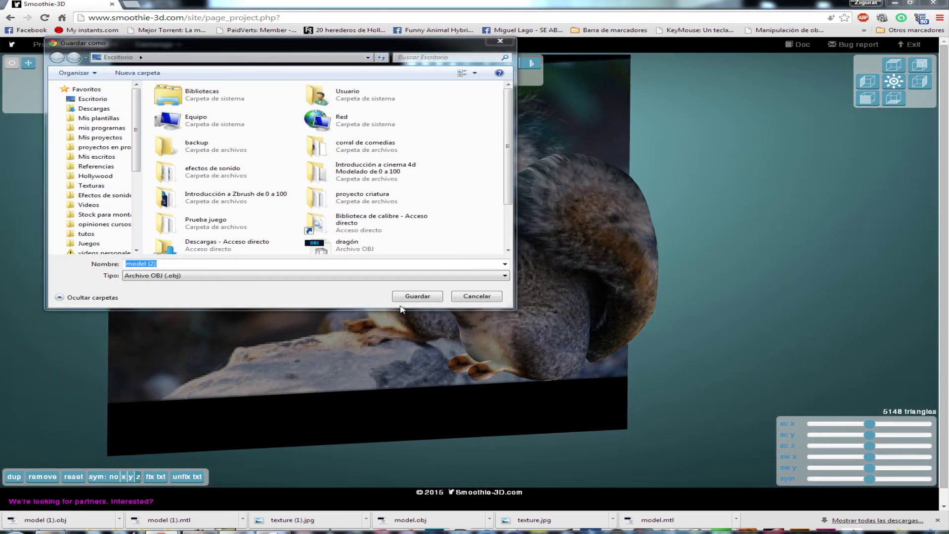
click(418, 296)
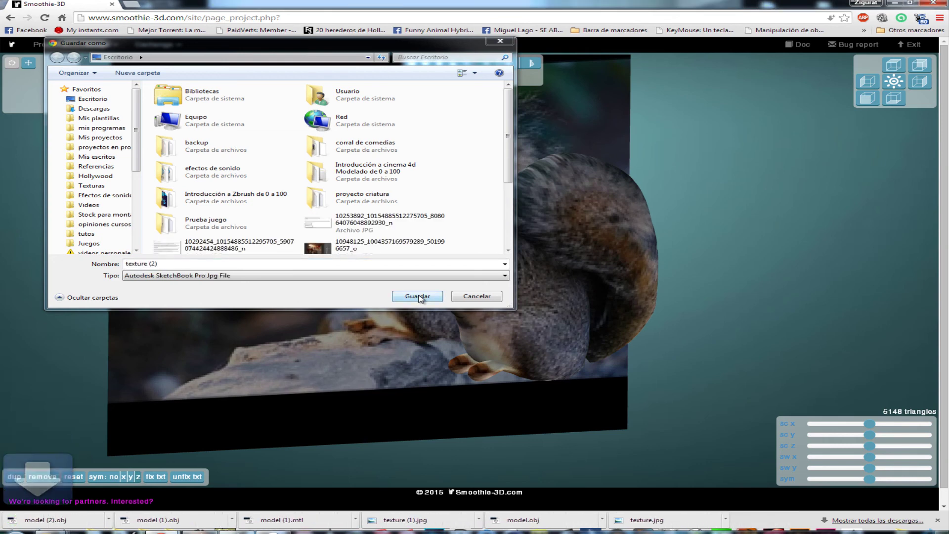
click(418, 296)
click(418, 296)
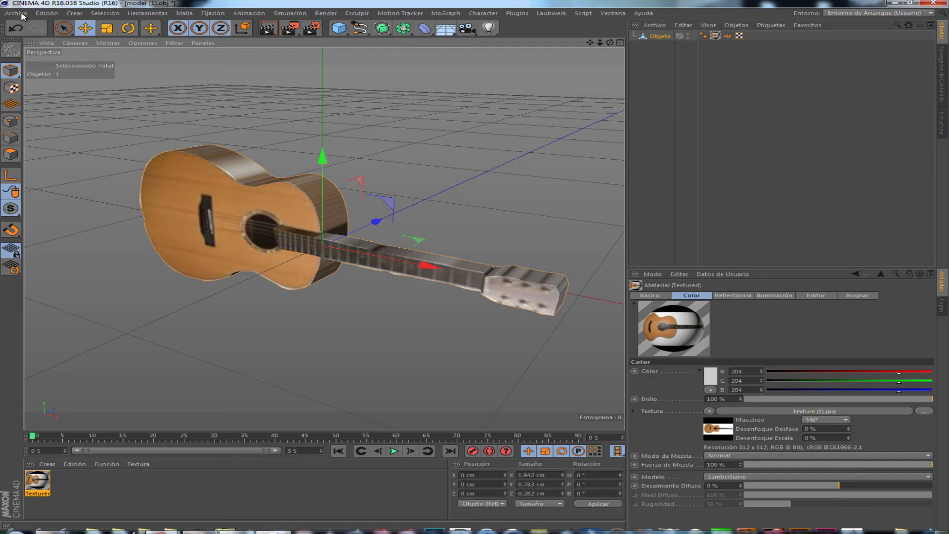
Switch to Cinema 4D and open the squirrel's model (2) OBJ file from the desktop, accepting the import settings
click(15, 14)
click(29, 35)
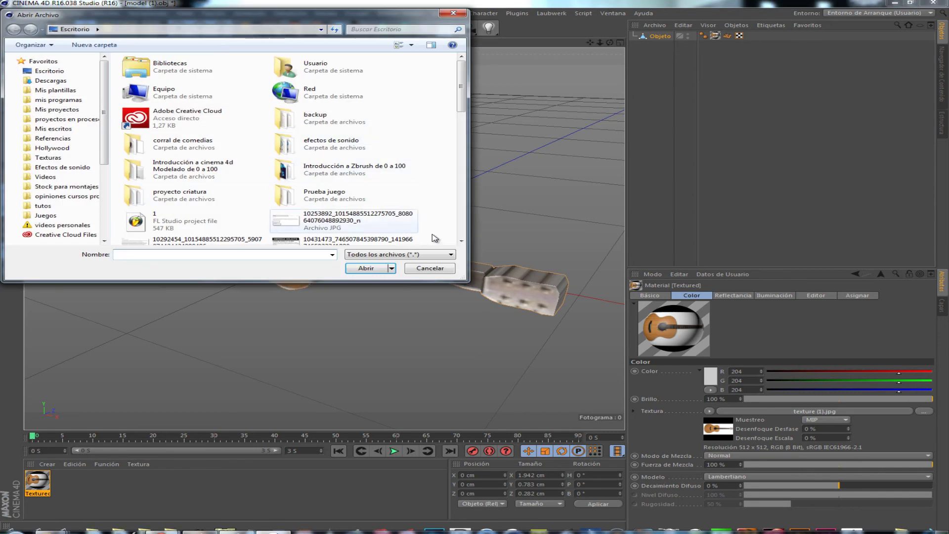
drag(461, 107, 459, 197)
click(168, 175)
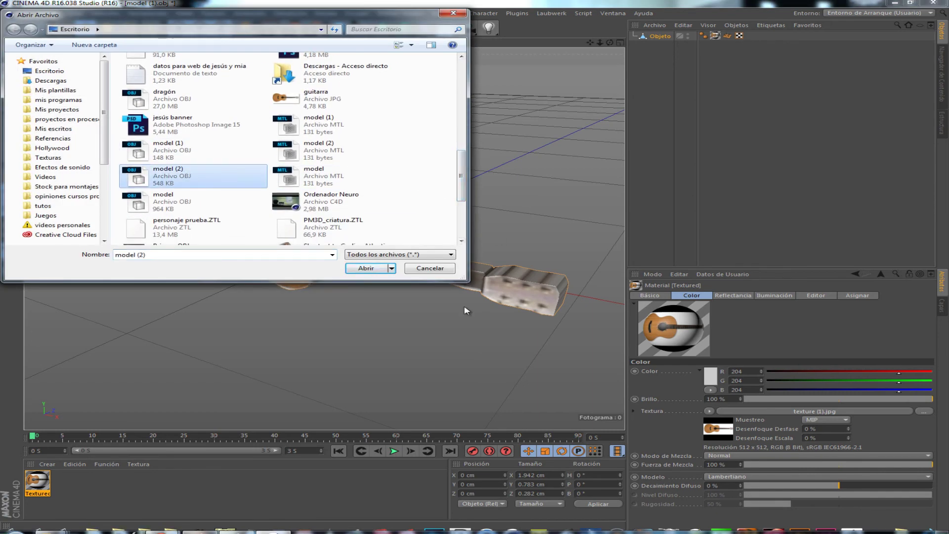
click(354, 269)
click(341, 357)
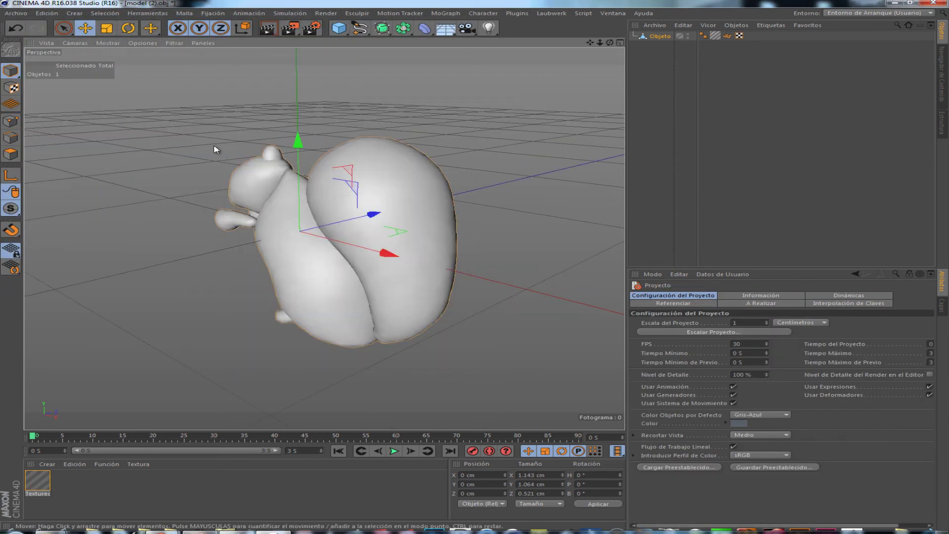
click(15, 13)
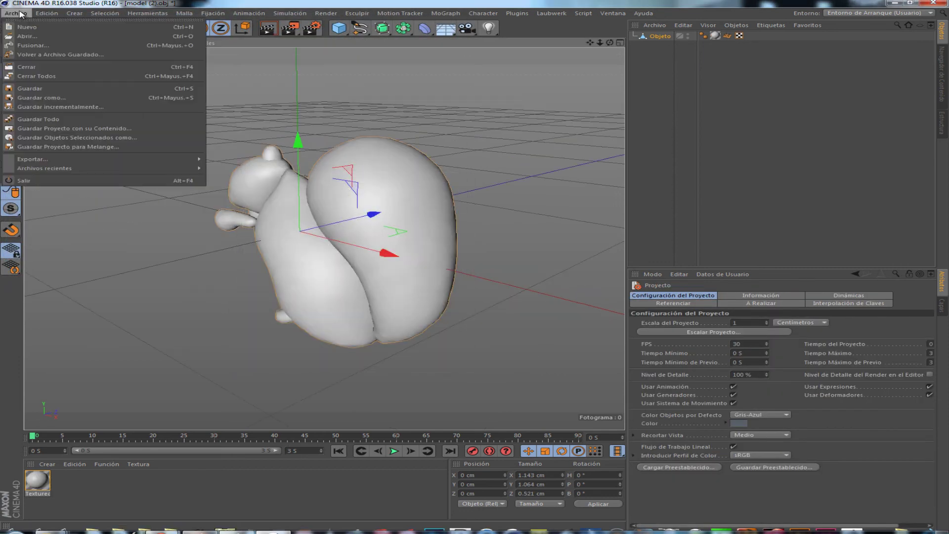
click(27, 37)
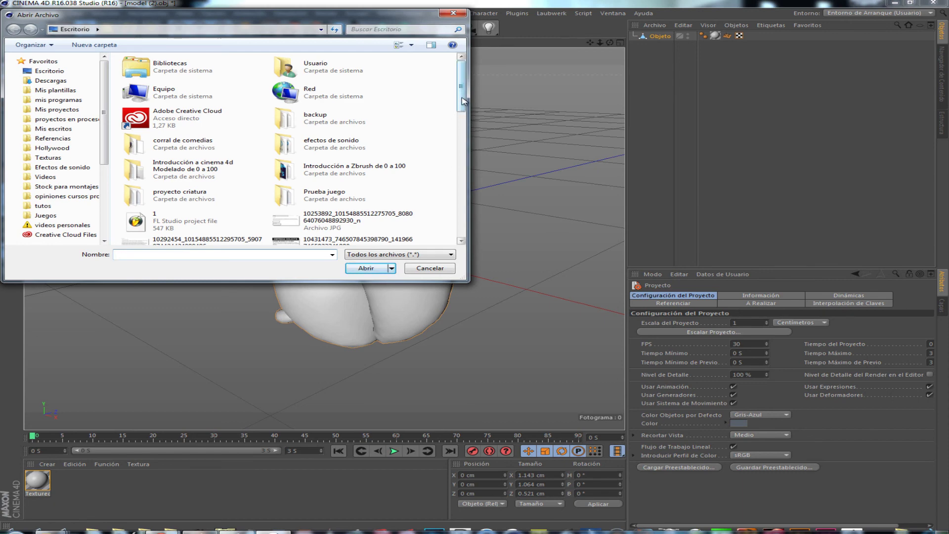
drag(462, 105, 458, 231)
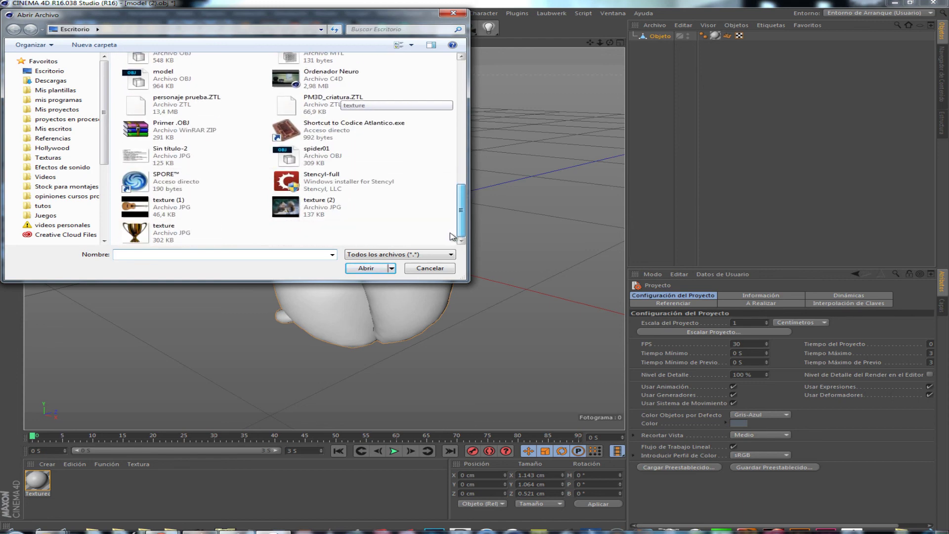
click(346, 213)
click(367, 269)
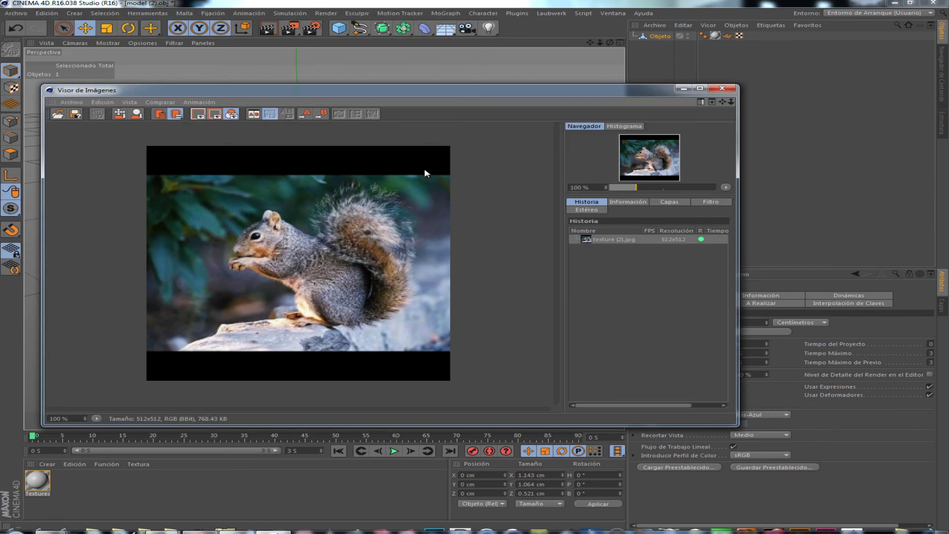
click(721, 90)
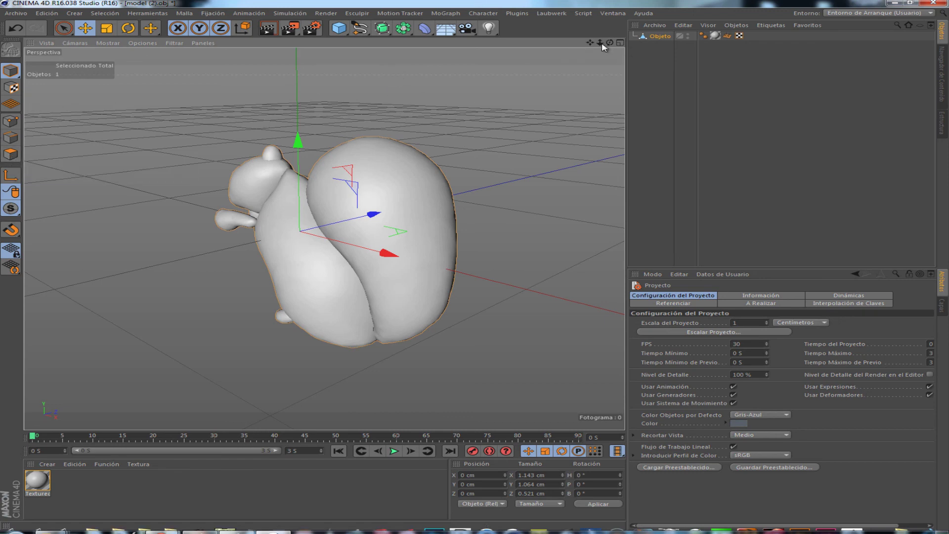
Load texture (2).jpg from the desktop as the colour texture of the squirrel's material and close the material editor
drag(611, 45, 524, 208)
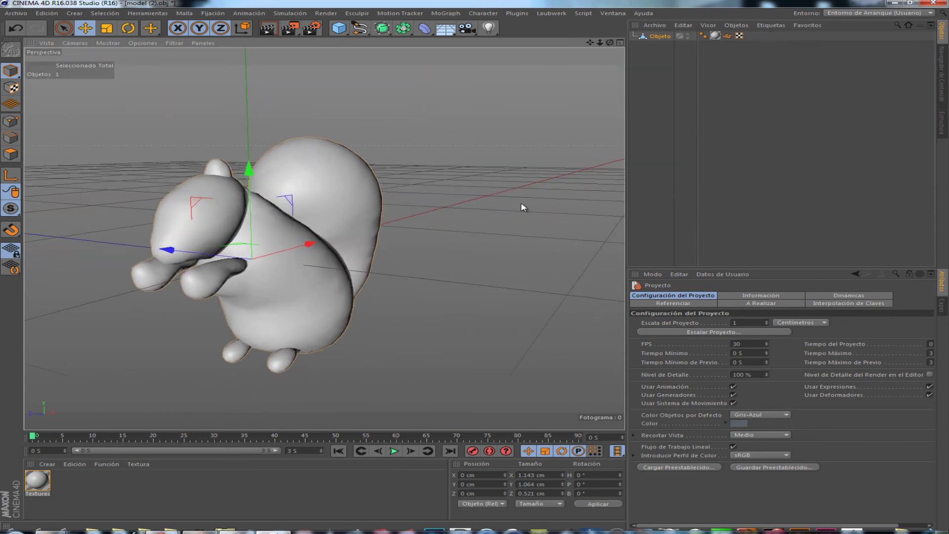
double_click(38, 482)
click(515, 134)
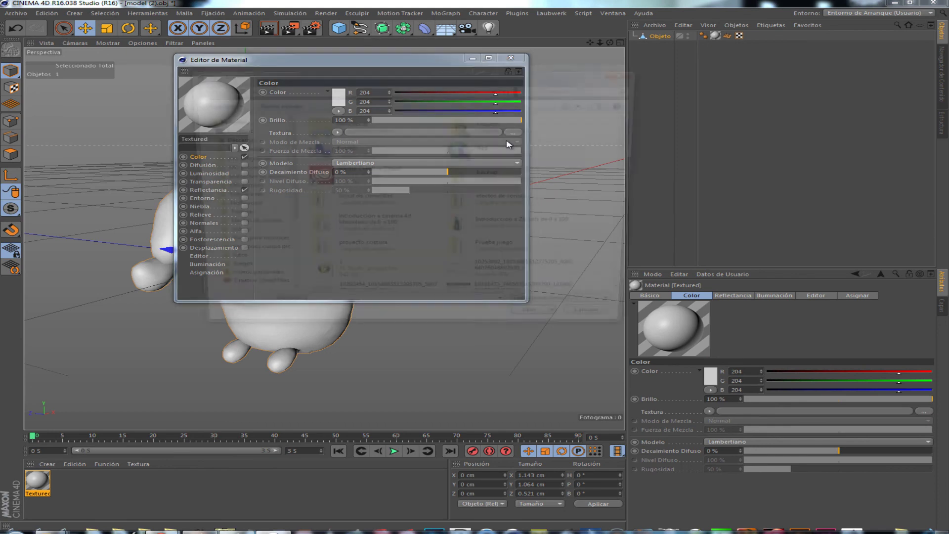
drag(641, 165, 613, 292)
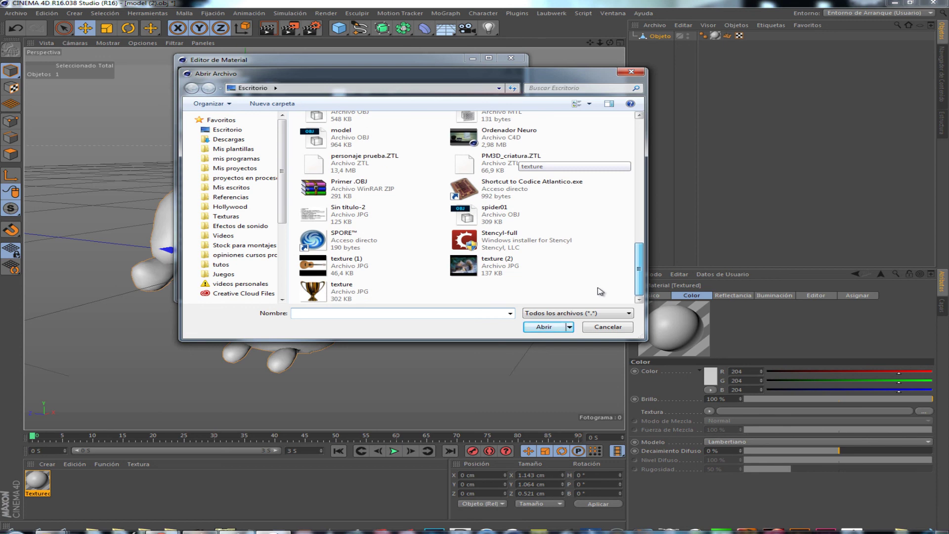
click(584, 271)
click(544, 328)
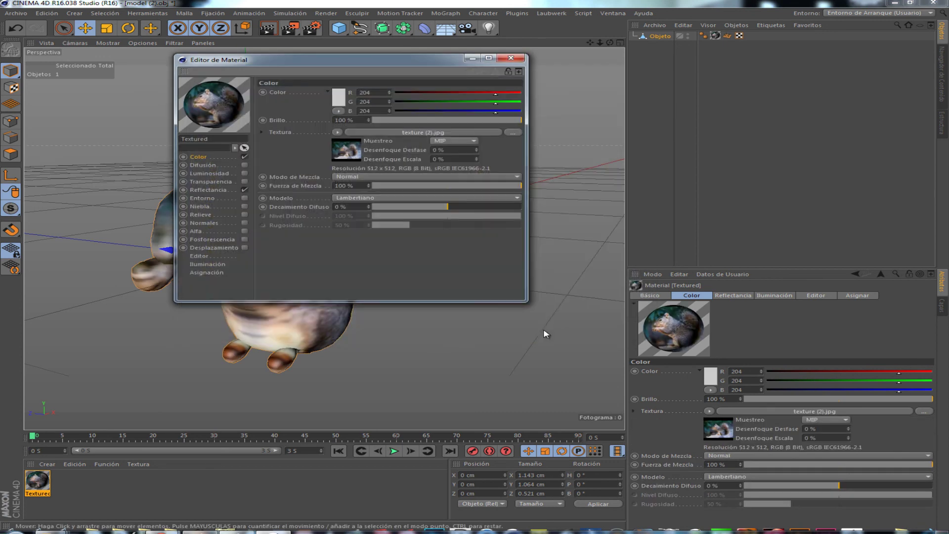
click(511, 59)
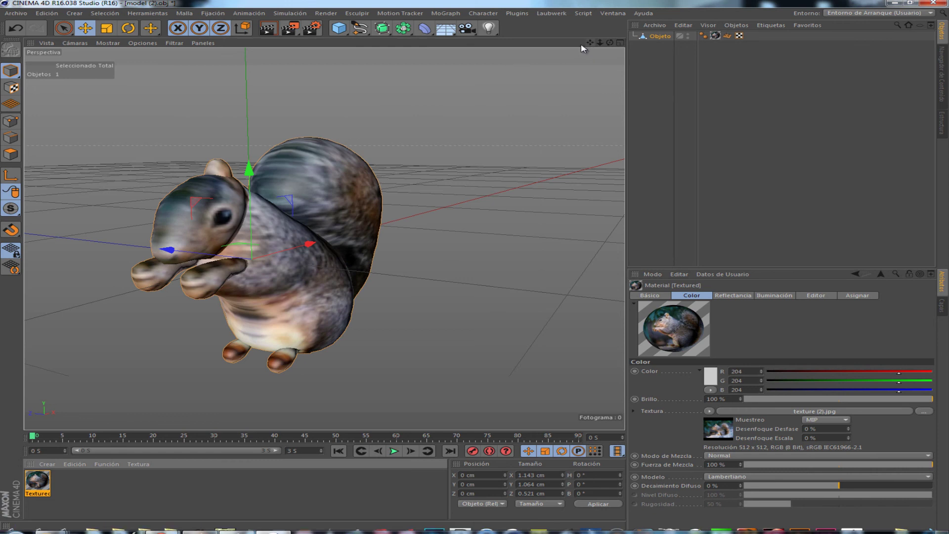
Copy the squirrel from the model (2).obj document and paste it into the trophy's model.obj document
drag(610, 43, 560, 51)
click(683, 24)
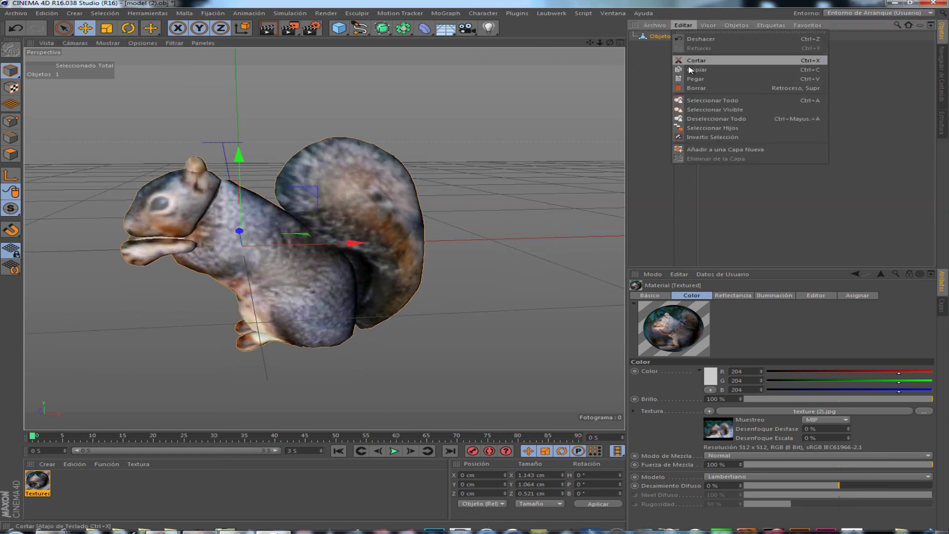
click(599, 32)
click(611, 13)
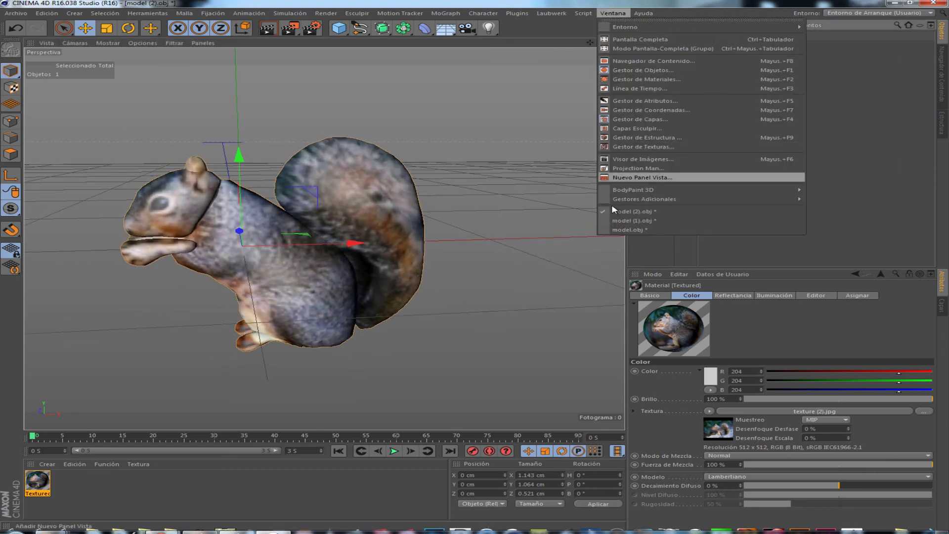
click(627, 230)
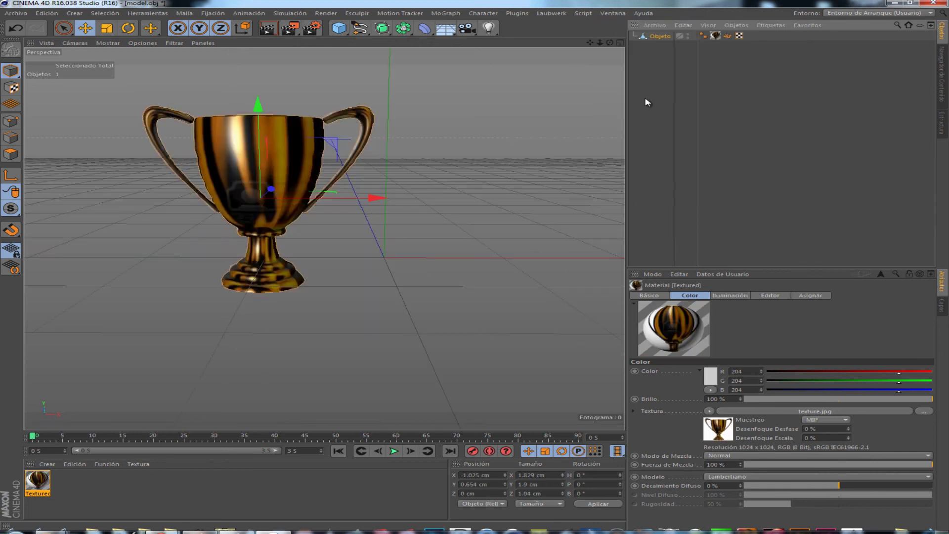
click(685, 25)
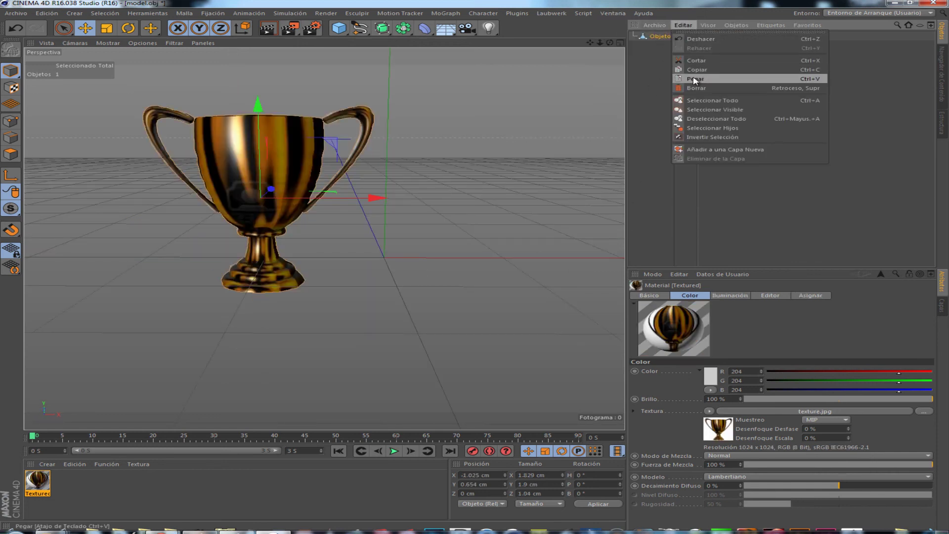
click(697, 80)
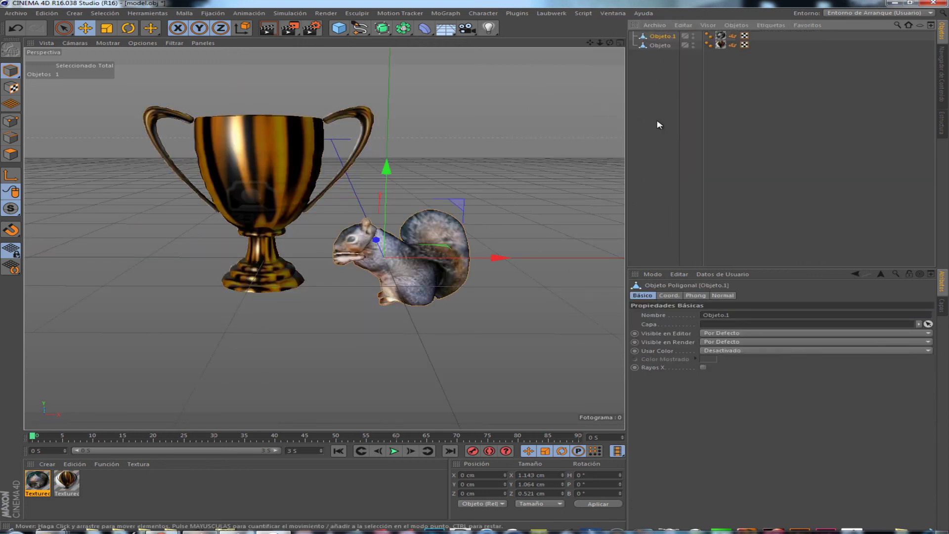
Copy the guitar from the model (1).obj document and paste it into the trophy's model.obj document
click(612, 13)
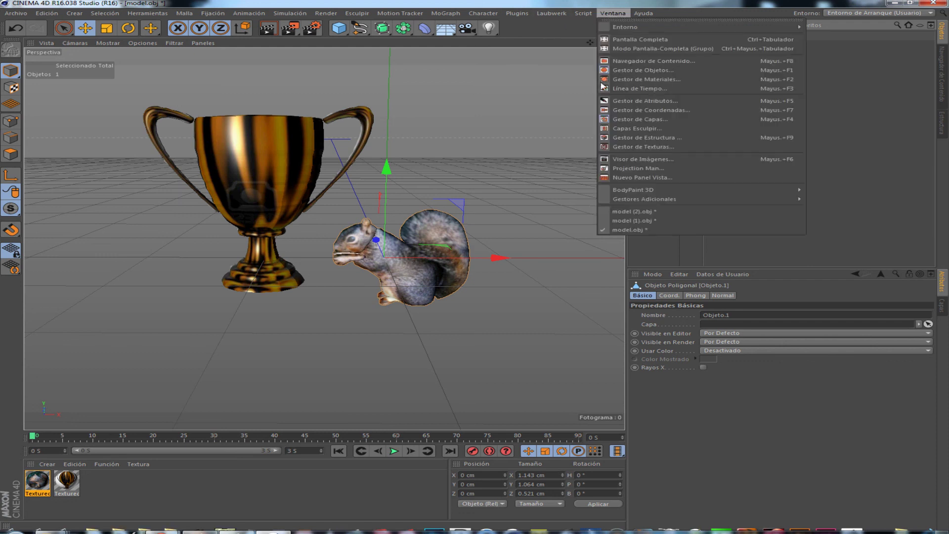
click(632, 223)
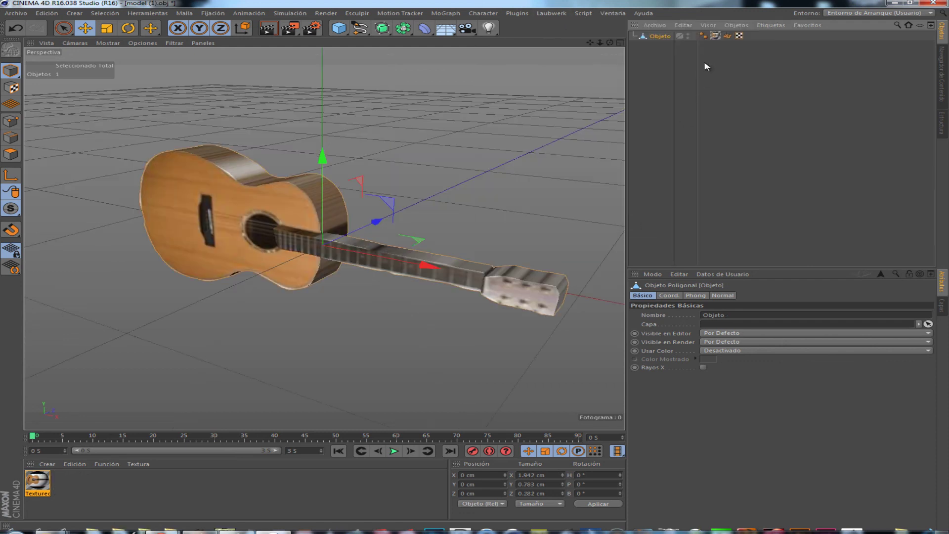
click(684, 25)
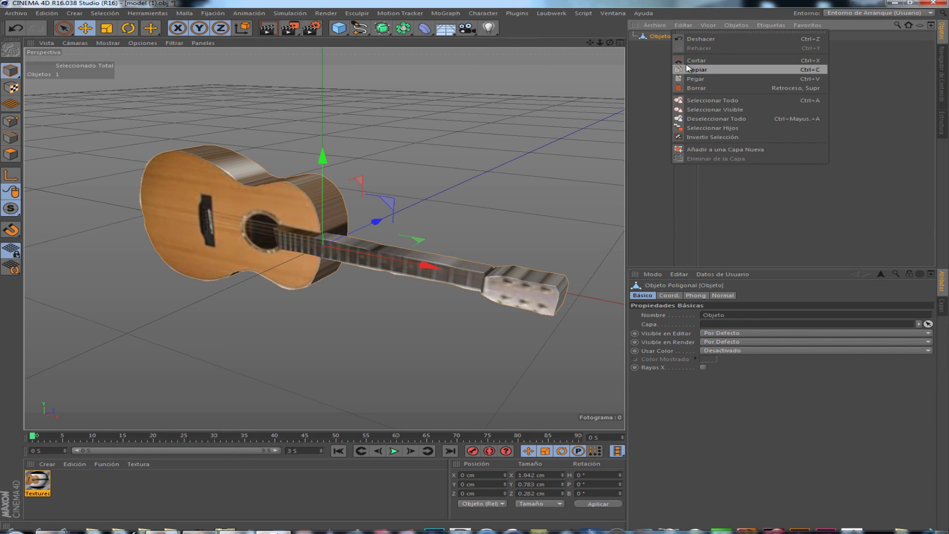
key(Escape)
click(604, 15)
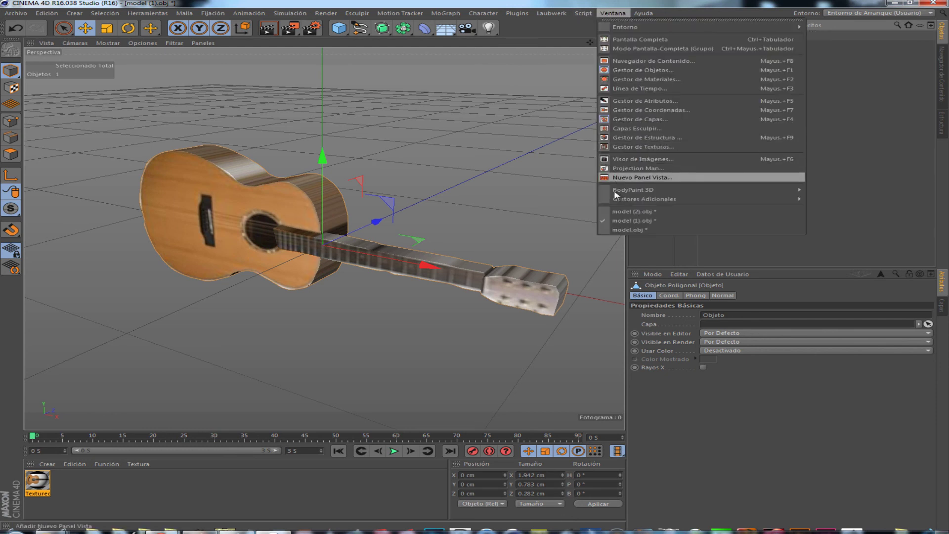
click(625, 230)
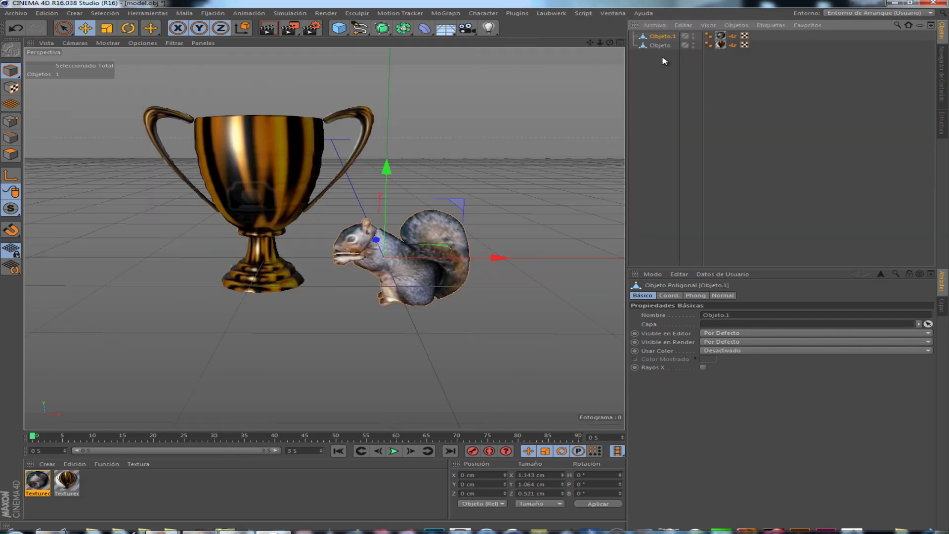
click(684, 25)
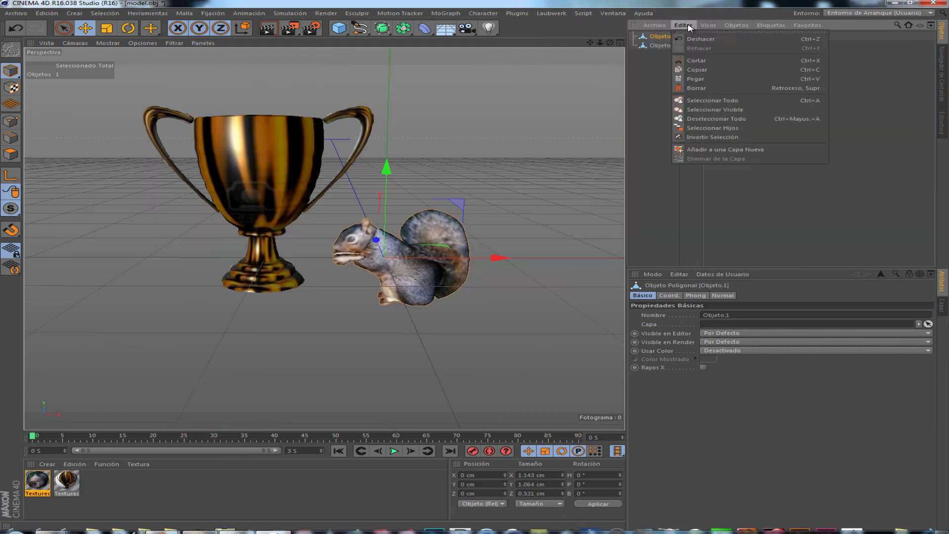
click(694, 79)
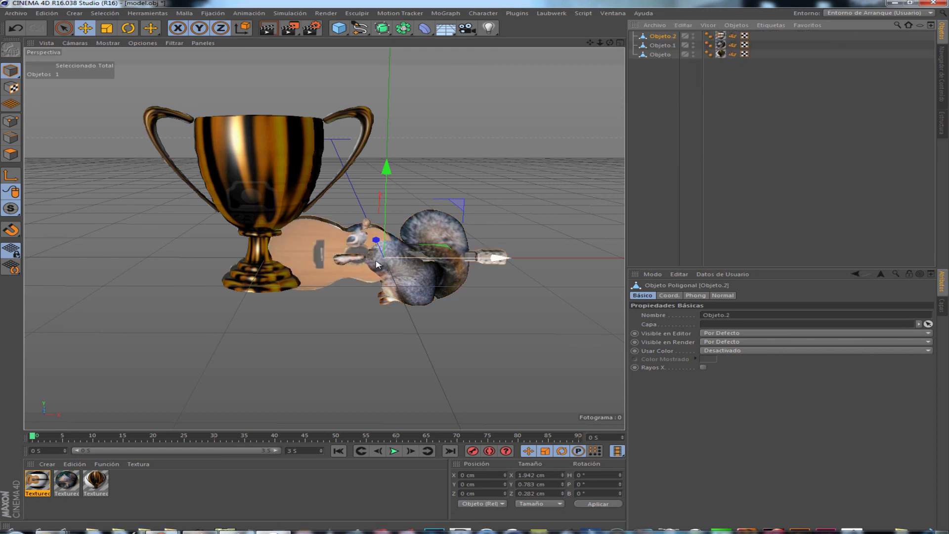
Move the guitar in front of the trophy, to about X -1.442 cm and Z -1.763 cm
drag(393, 262, 210, 323)
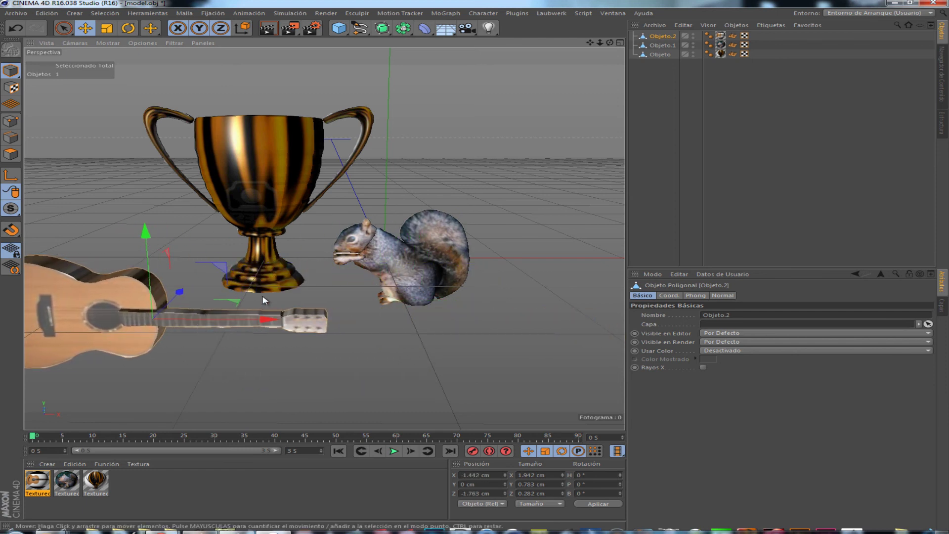
scroll(264, 302, down, 5)
scroll(297, 272, up, 3)
scroll(329, 245, up, 3)
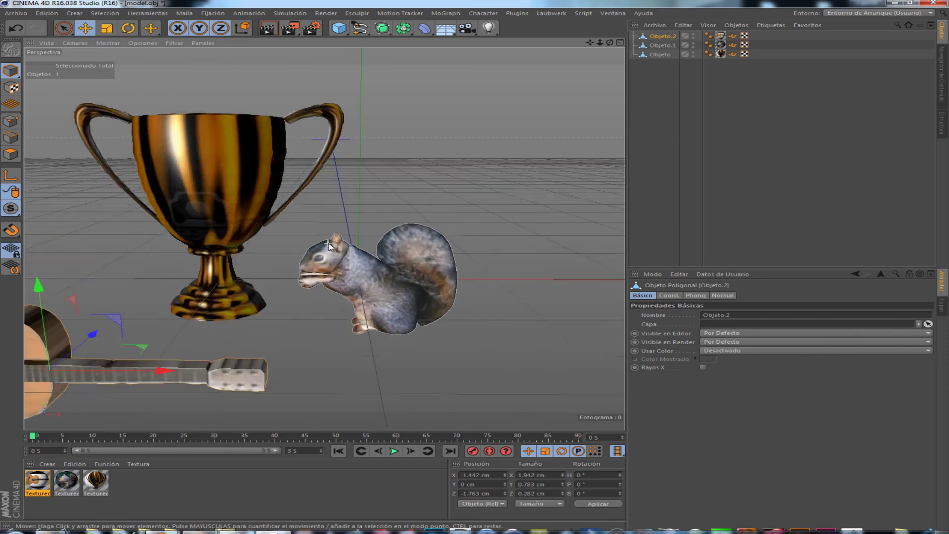
scroll(329, 245, down, 5)
scroll(377, 336, up, 2)
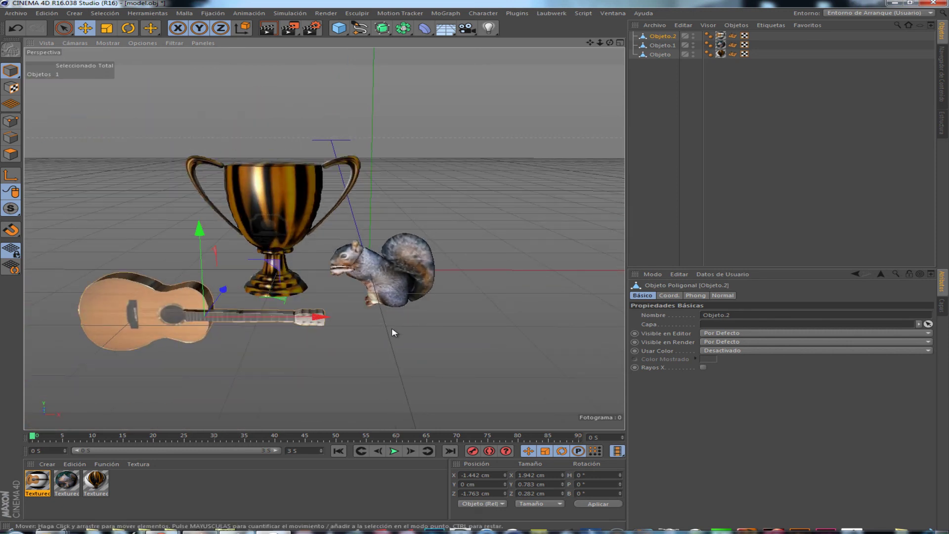
alt+drag(395, 326, 391, 312)
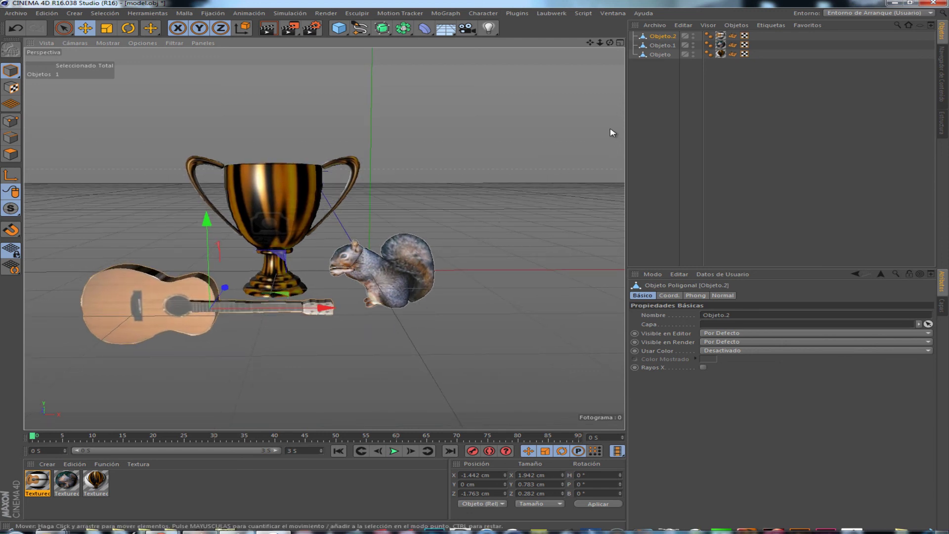
Add a floor object and move the guitar above it, to about X -2.273 cm and Y 0.421 cm
click(446, 28)
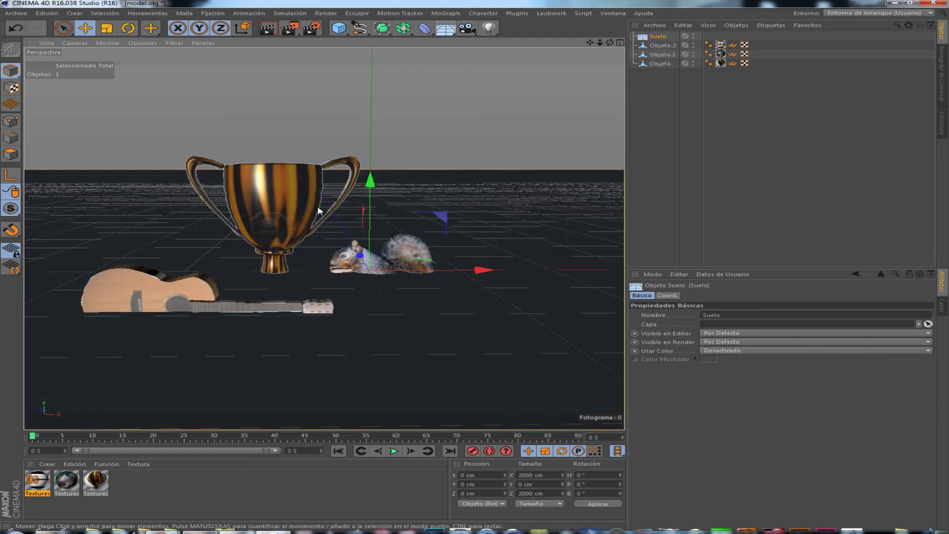
click(663, 46)
drag(207, 219, 213, 200)
drag(298, 255, 295, 236)
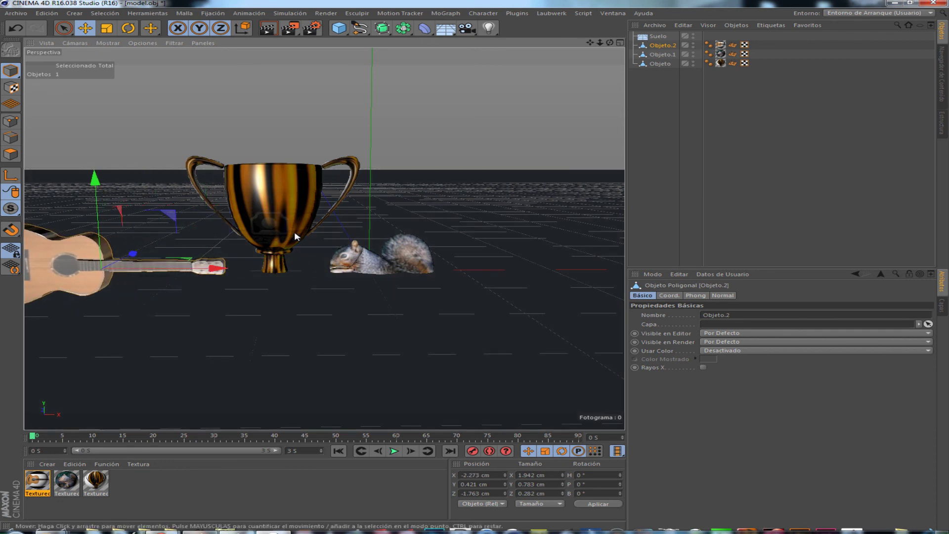
Lift the squirrel onto the floor at about X 0.566, Y 0.572 cm, and raise the trophy to about Y 0.935 cm
click(663, 55)
drag(370, 181, 370, 138)
drag(447, 229, 498, 246)
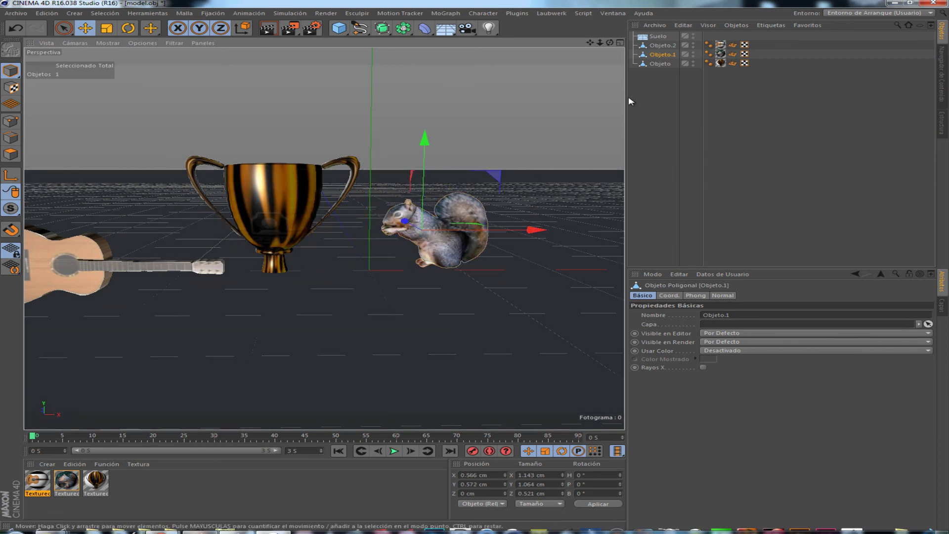
click(653, 63)
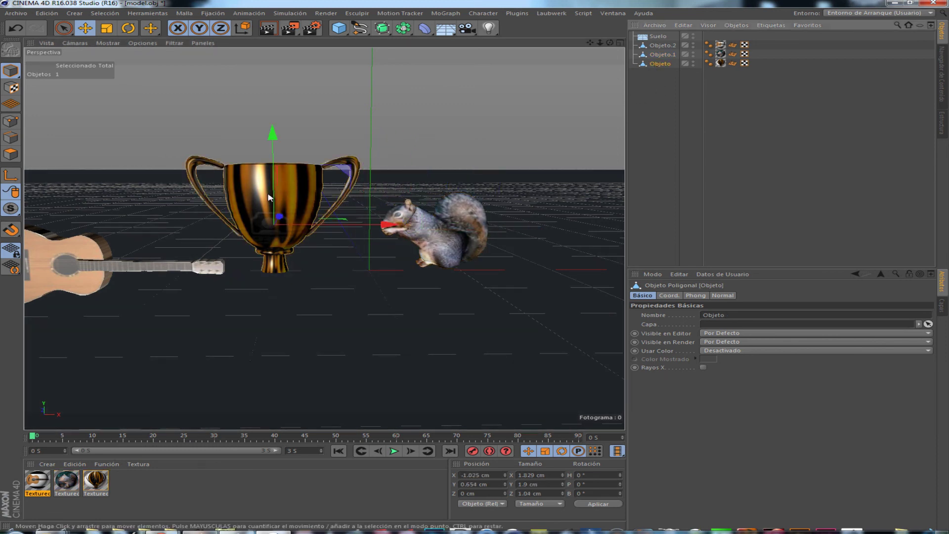
drag(267, 196, 272, 166)
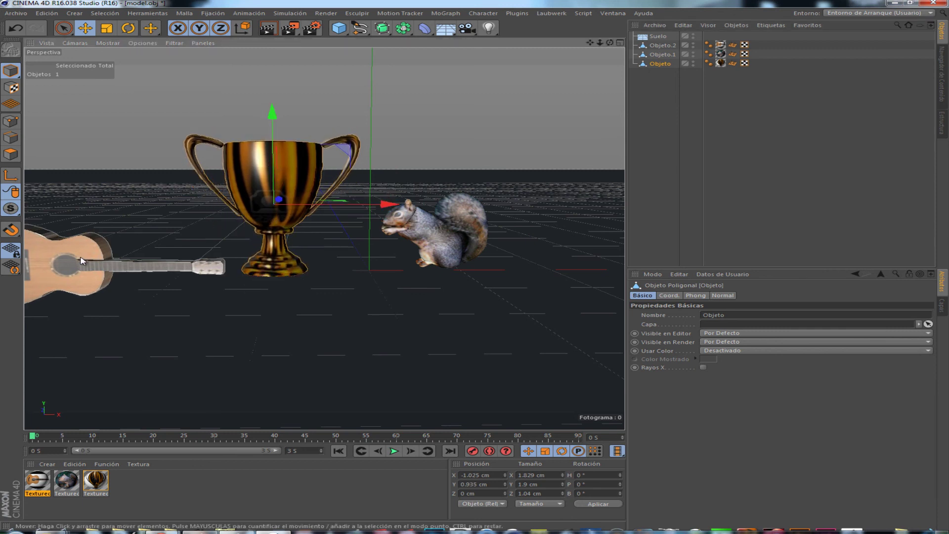
Disable the reflectance channel on the guitar and squirrel materials and close the material editor
click(81, 261)
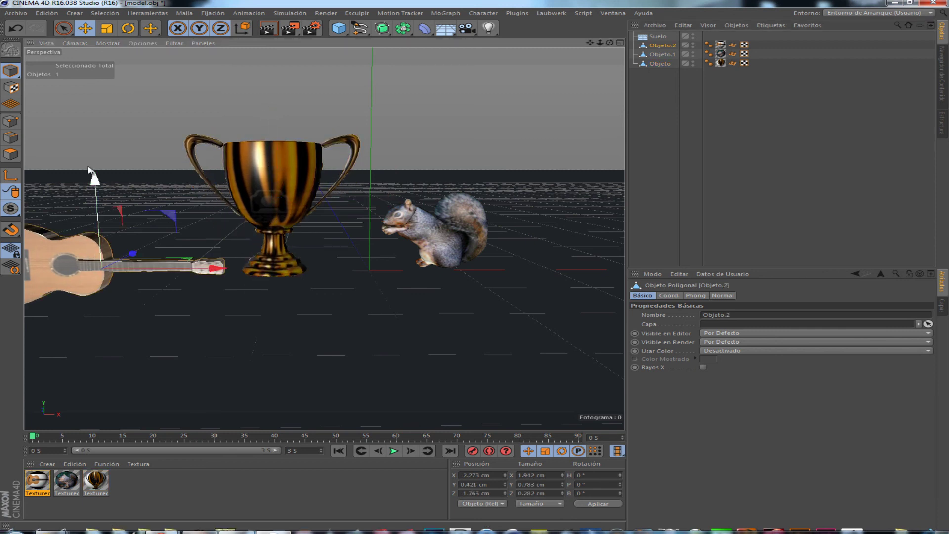
double_click(38, 481)
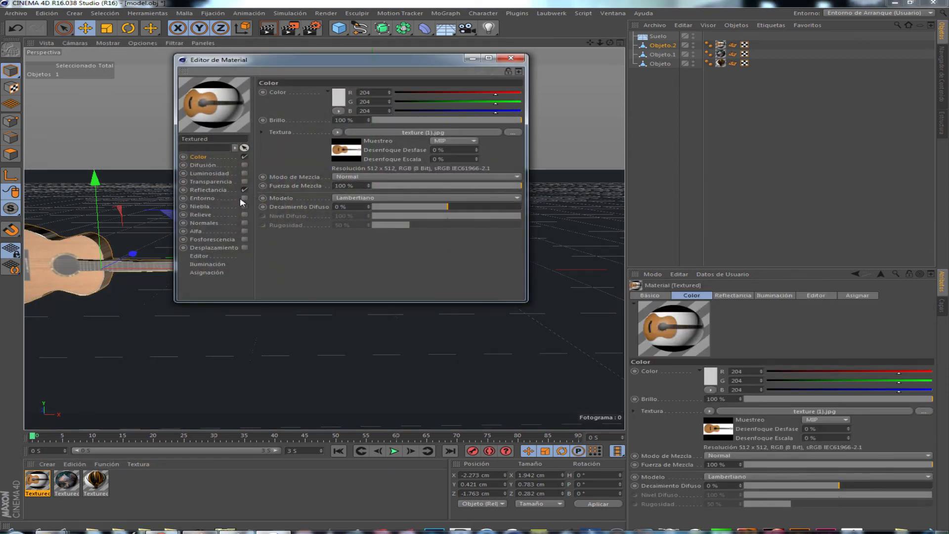
click(242, 191)
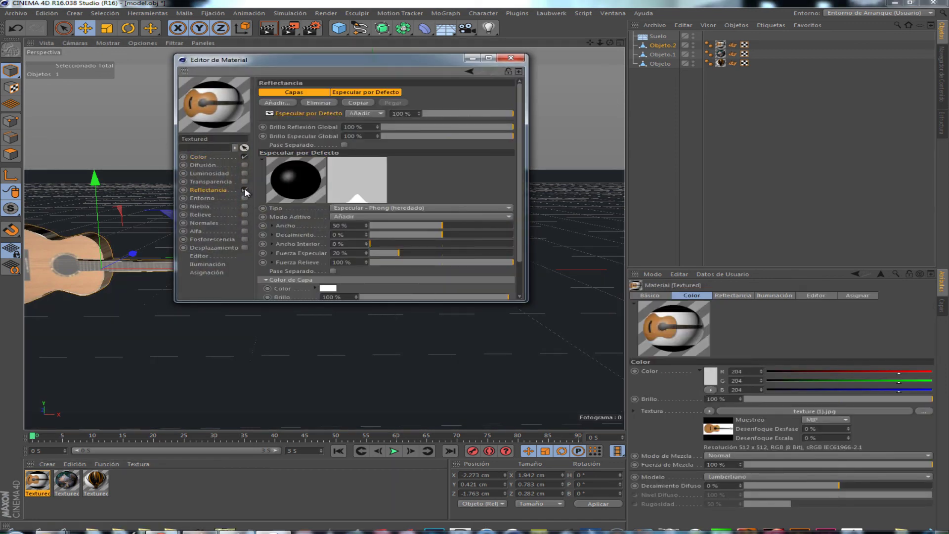
click(245, 190)
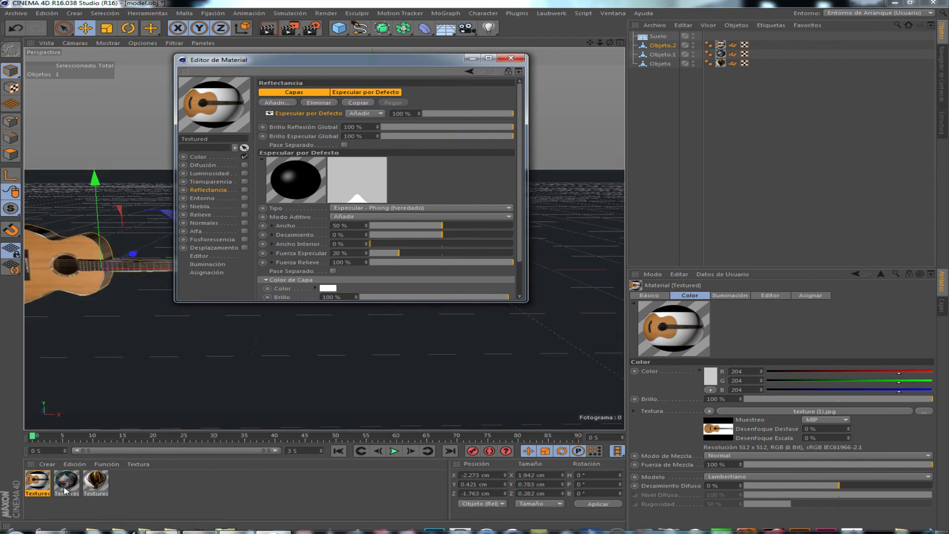
click(67, 482)
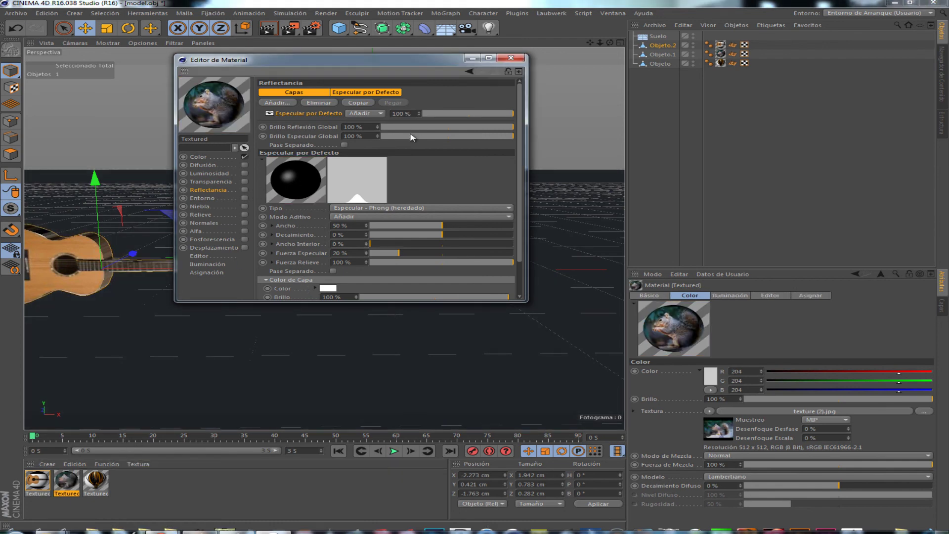
click(511, 58)
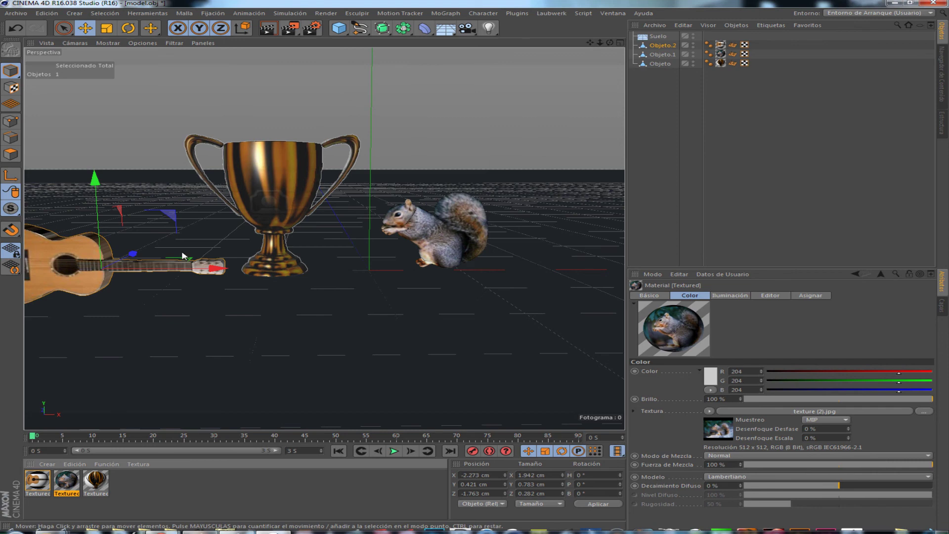
Move the guitar to about X -1.702, Z -2.167 cm, rotate its heading to about 54°, and deselect it
drag(133, 254, 240, 320)
click(128, 28)
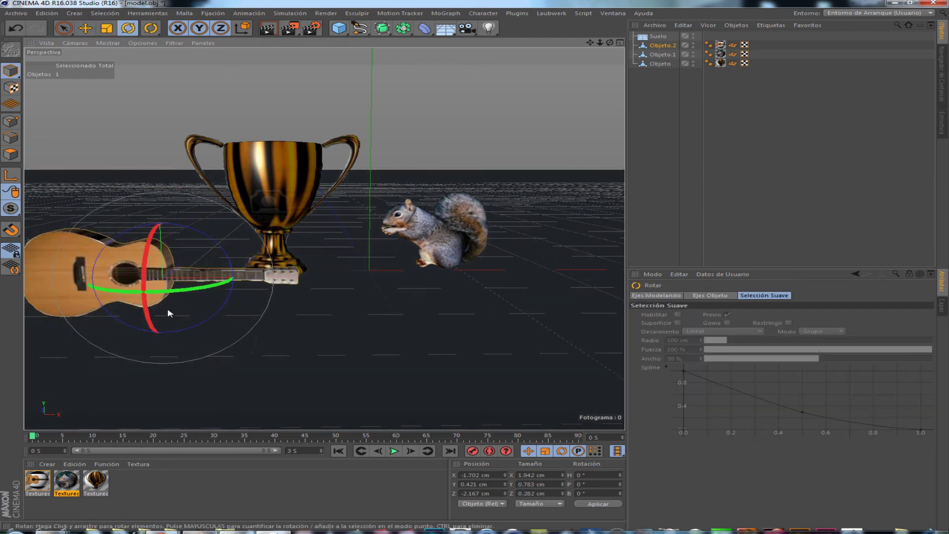
drag(177, 293, 305, 280)
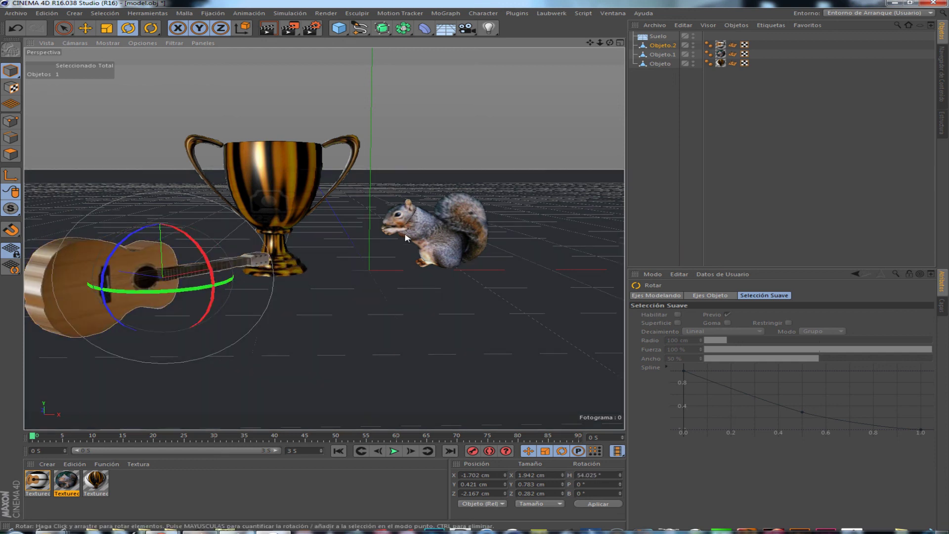
click(712, 138)
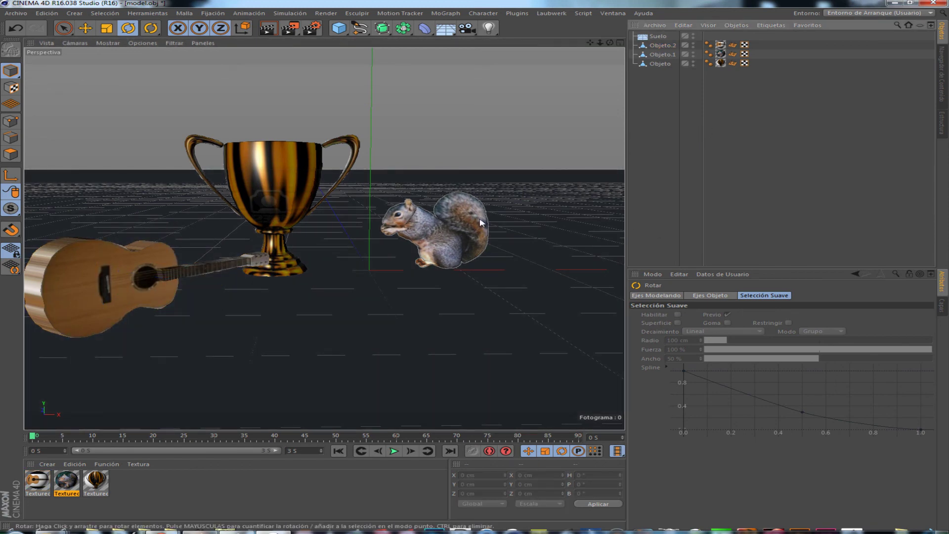